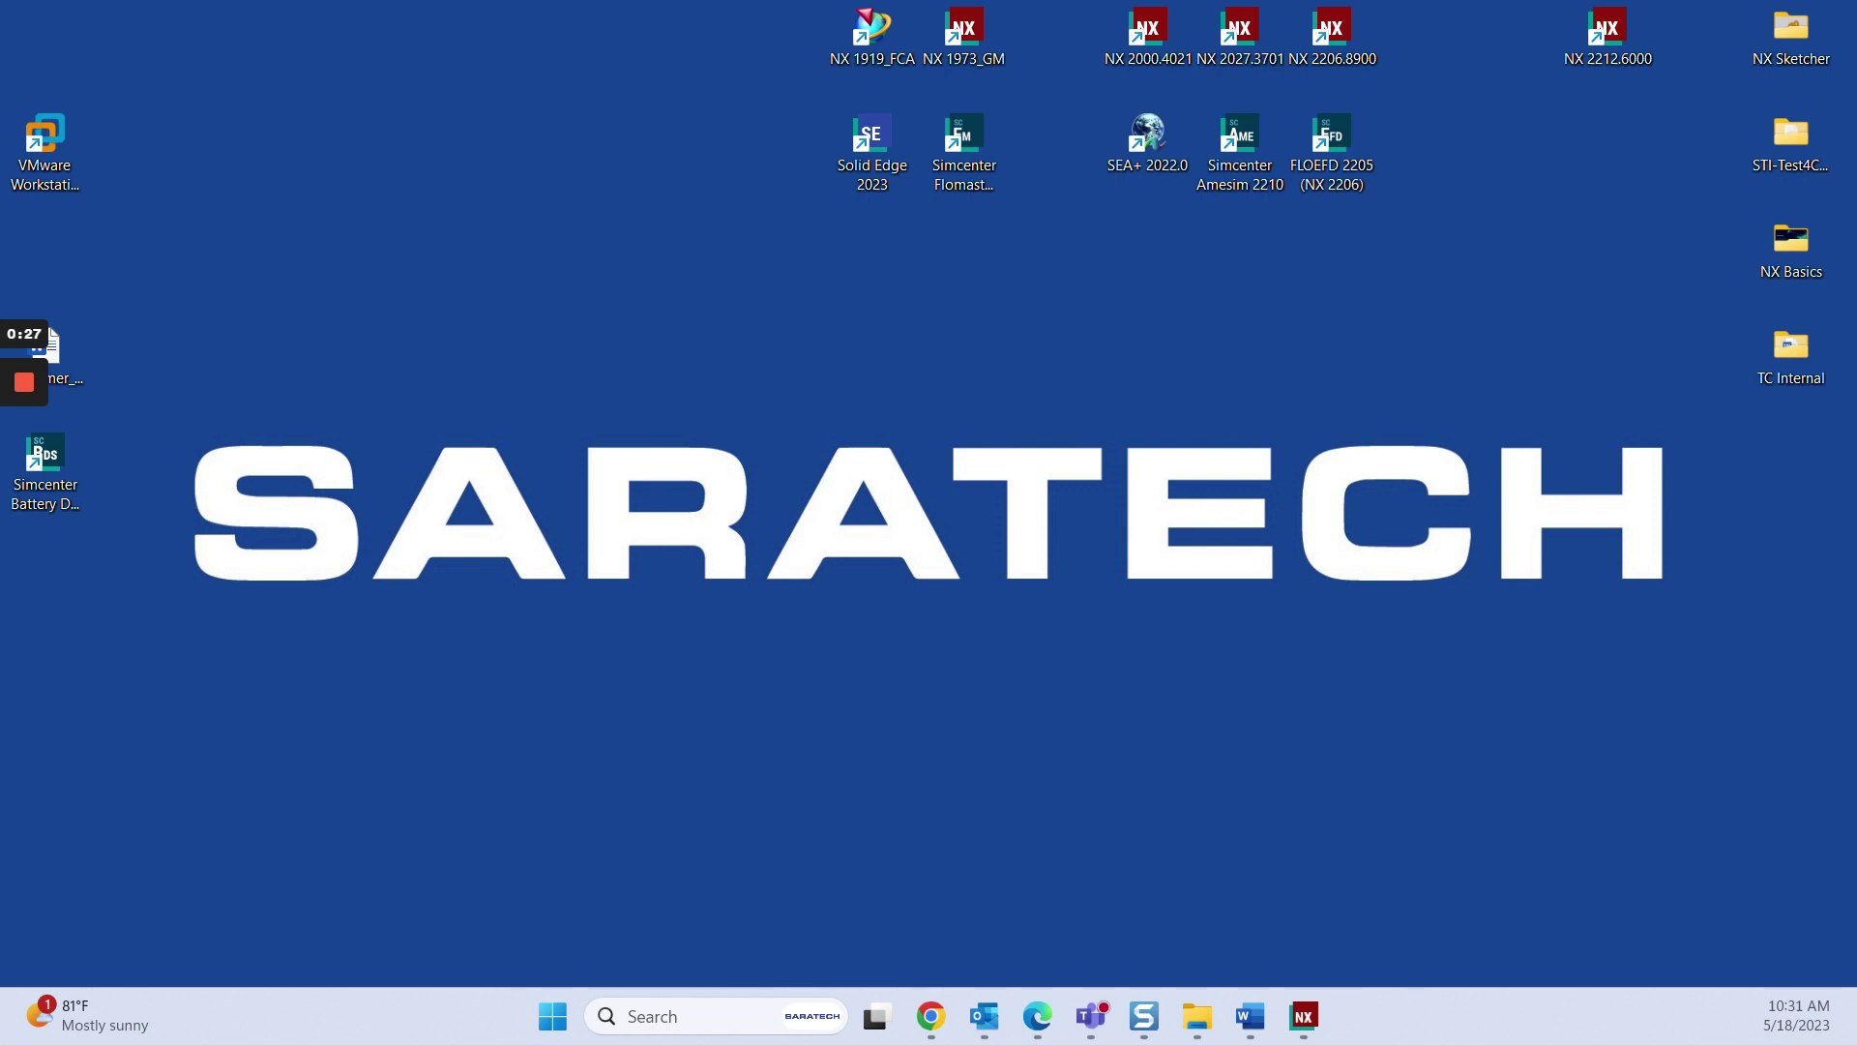
# - View the Siemens licence report in Chrome listing the NX Creo Translator demo entry
pyautogui.click(931, 1016)
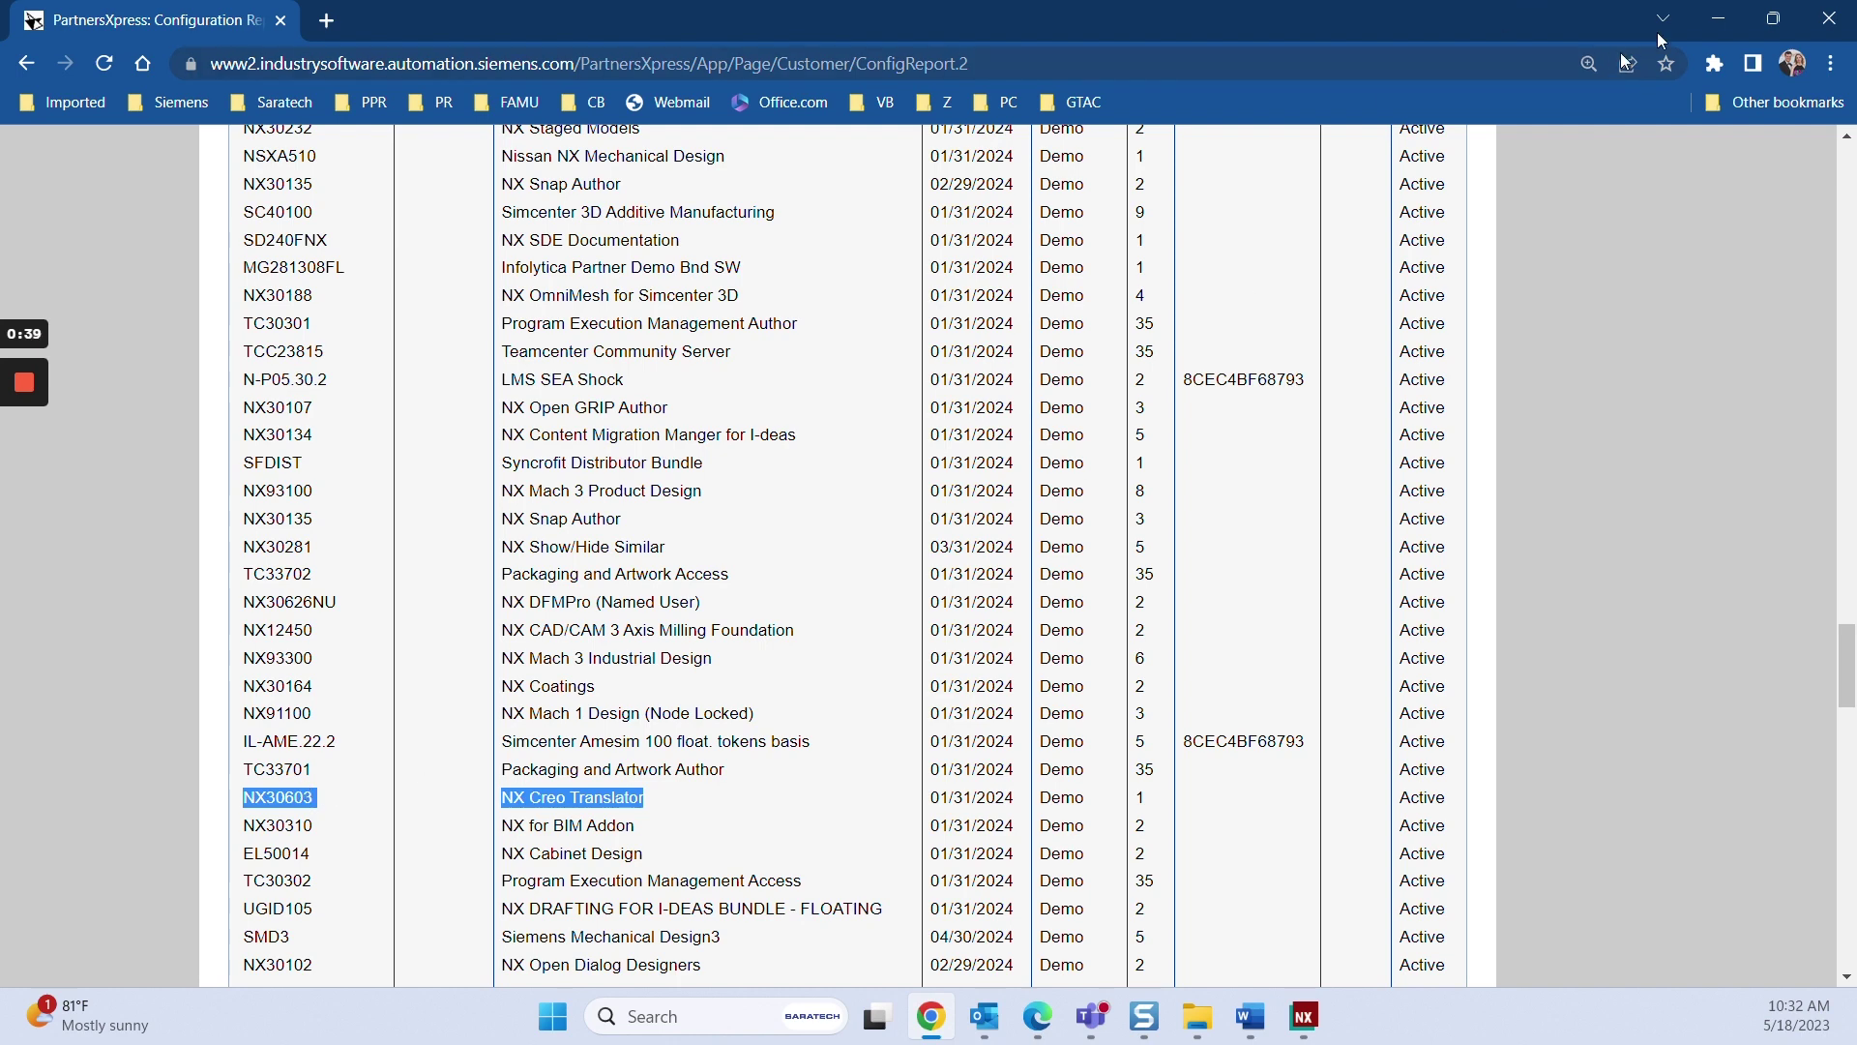
pyautogui.click(1721, 18)
# - Inspect the JAVA_HOME and JRE_HOME Java 1.8 paths, cancelling both dialogs unchanged
pyautogui.click(652, 1017)
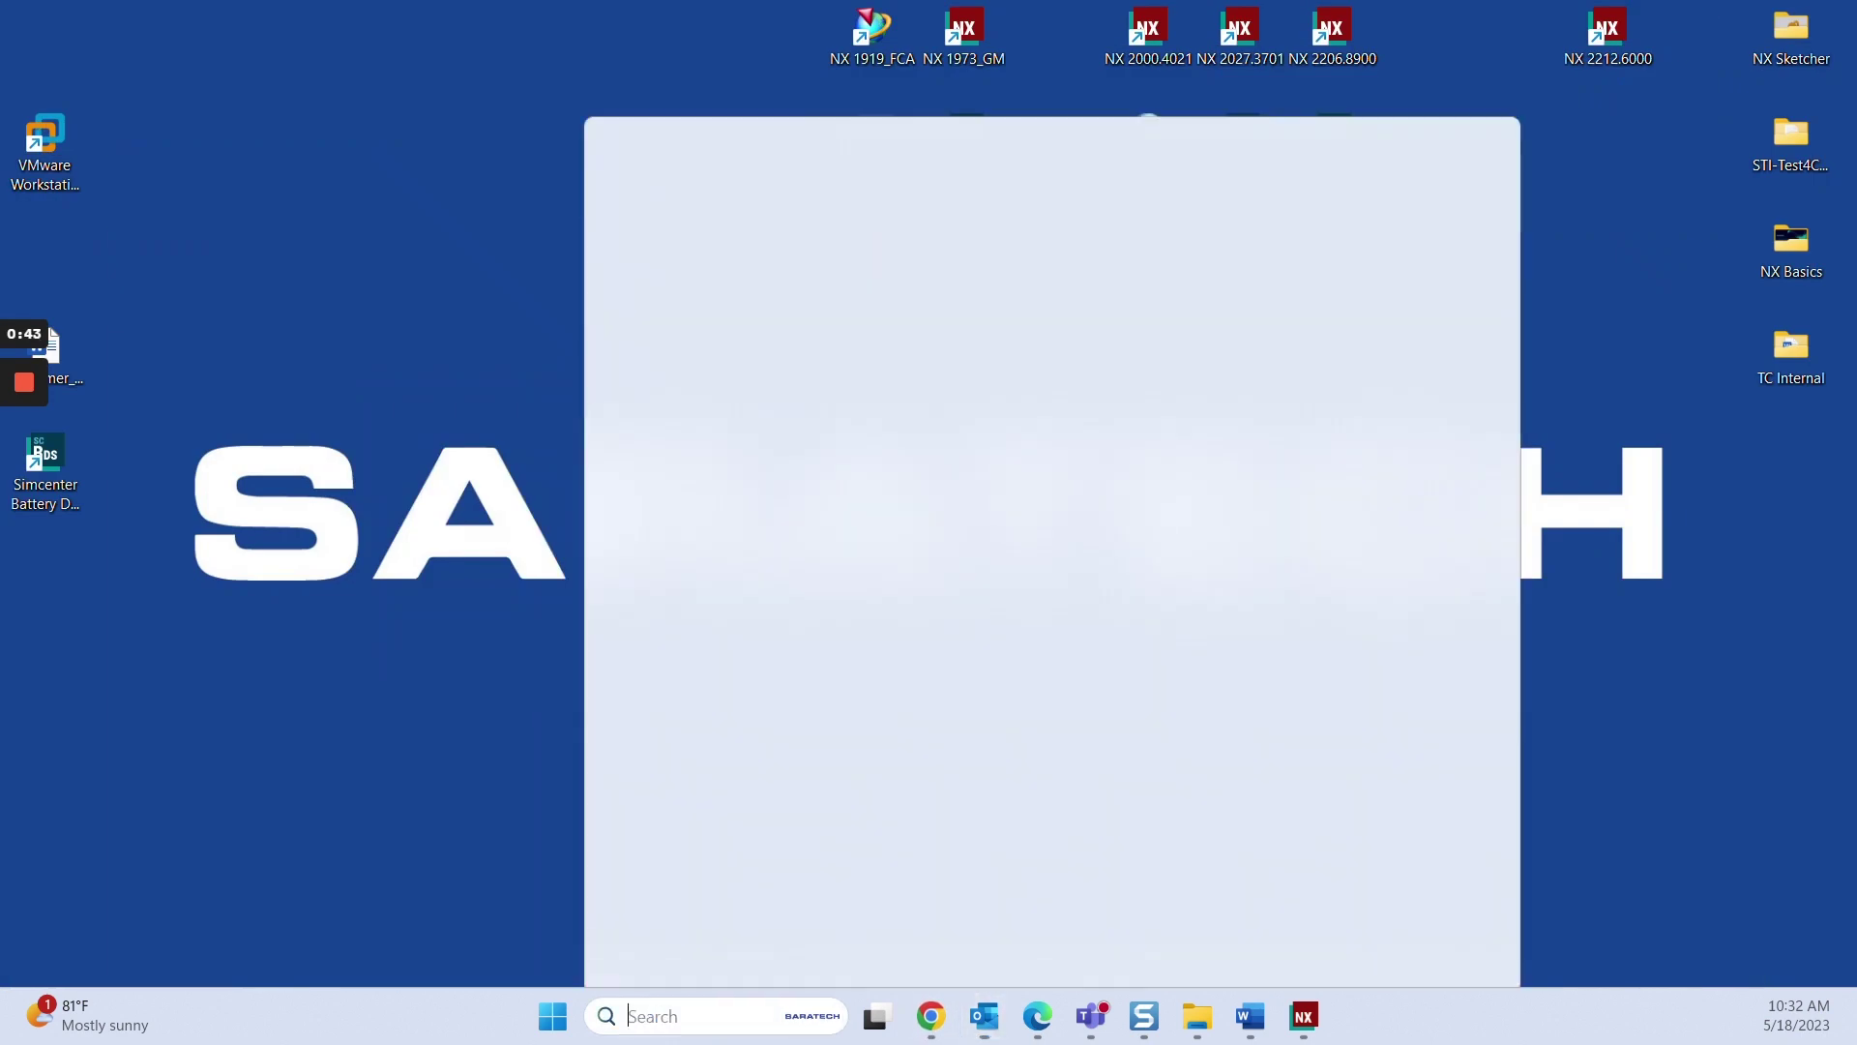
pyautogui.write('env')
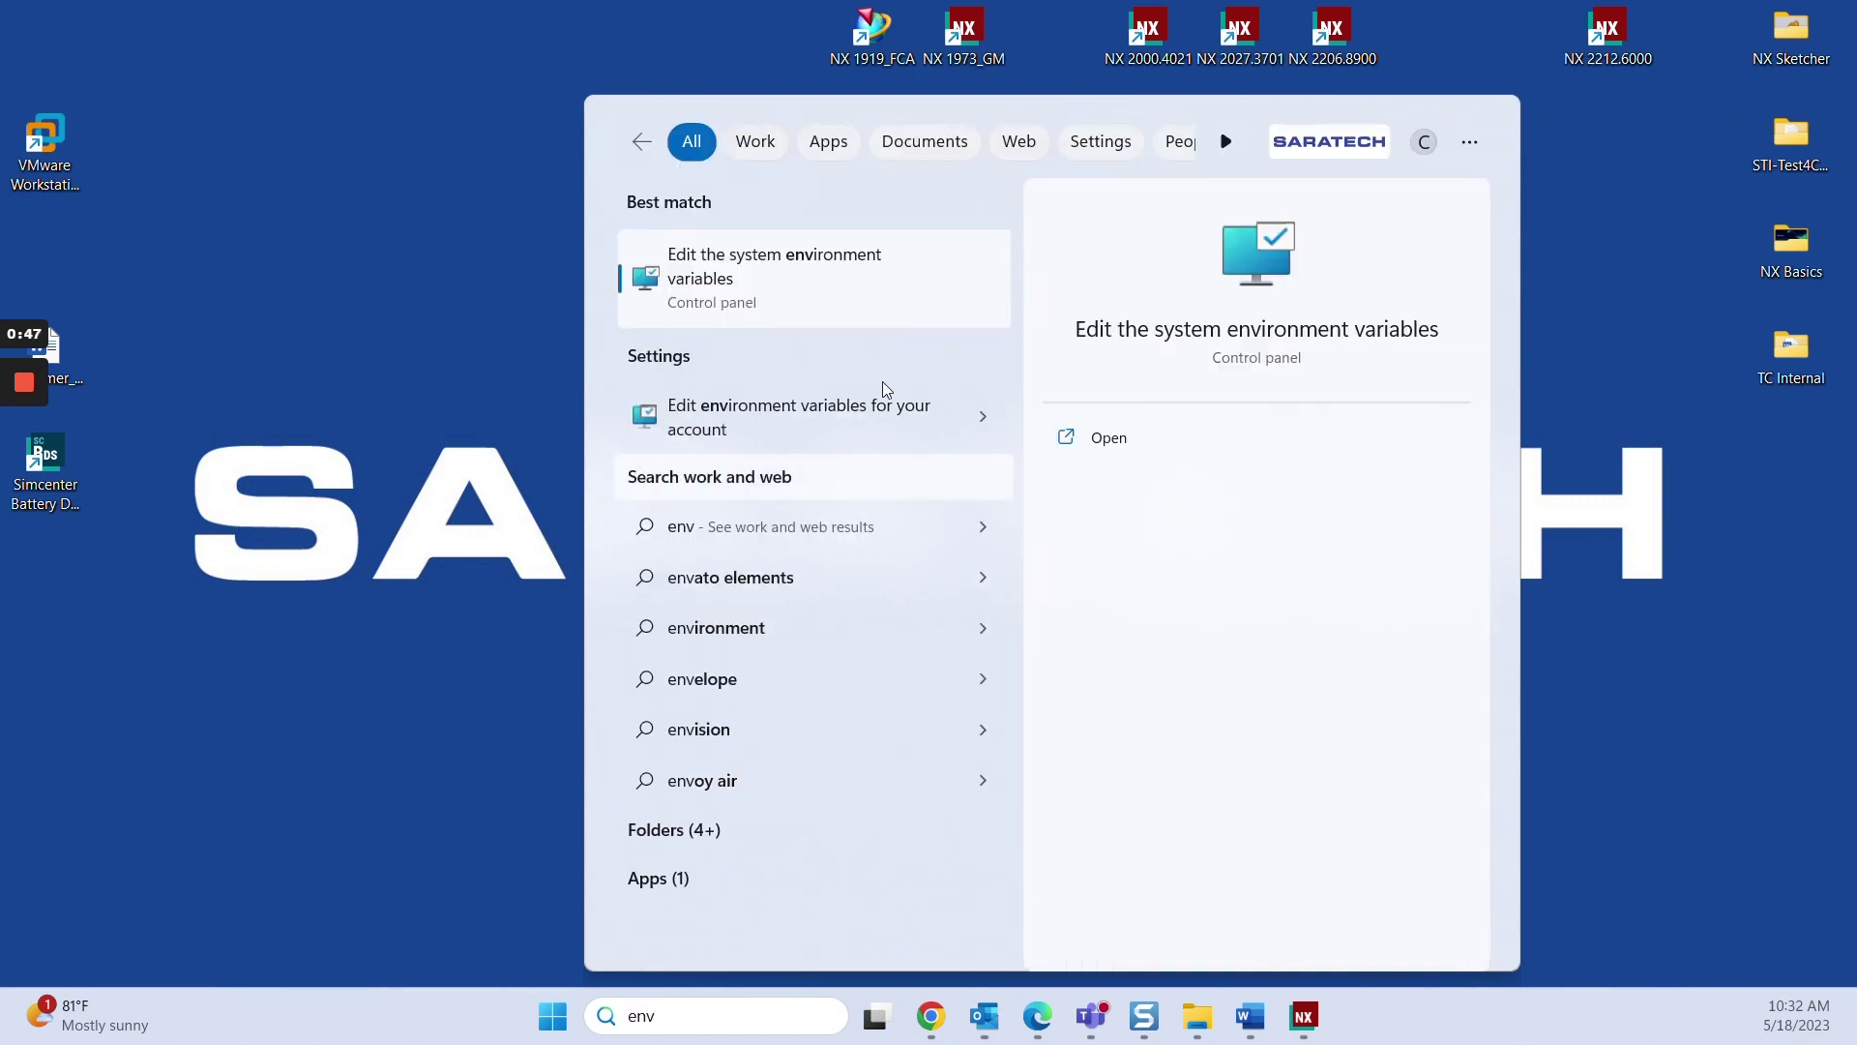
pyautogui.click(797, 266)
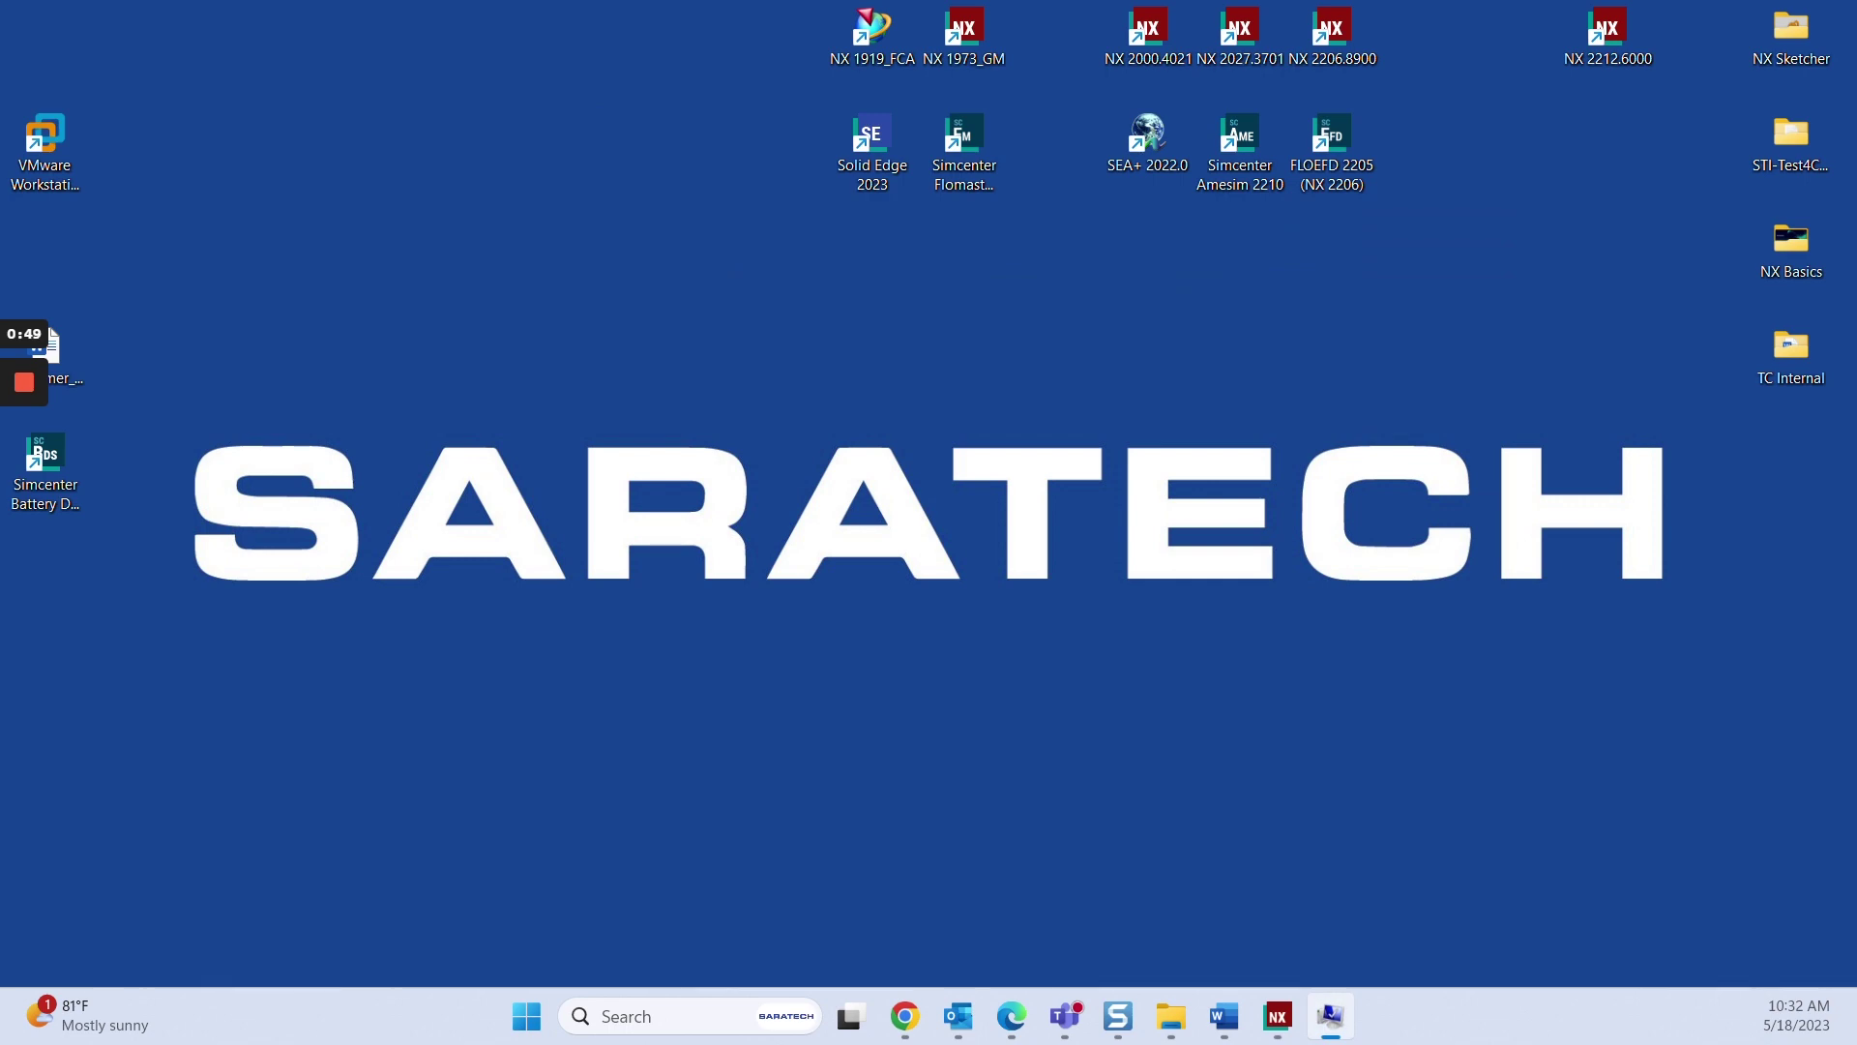
pyautogui.moveTo(1400, 280); pyautogui.dragTo(810, 244)
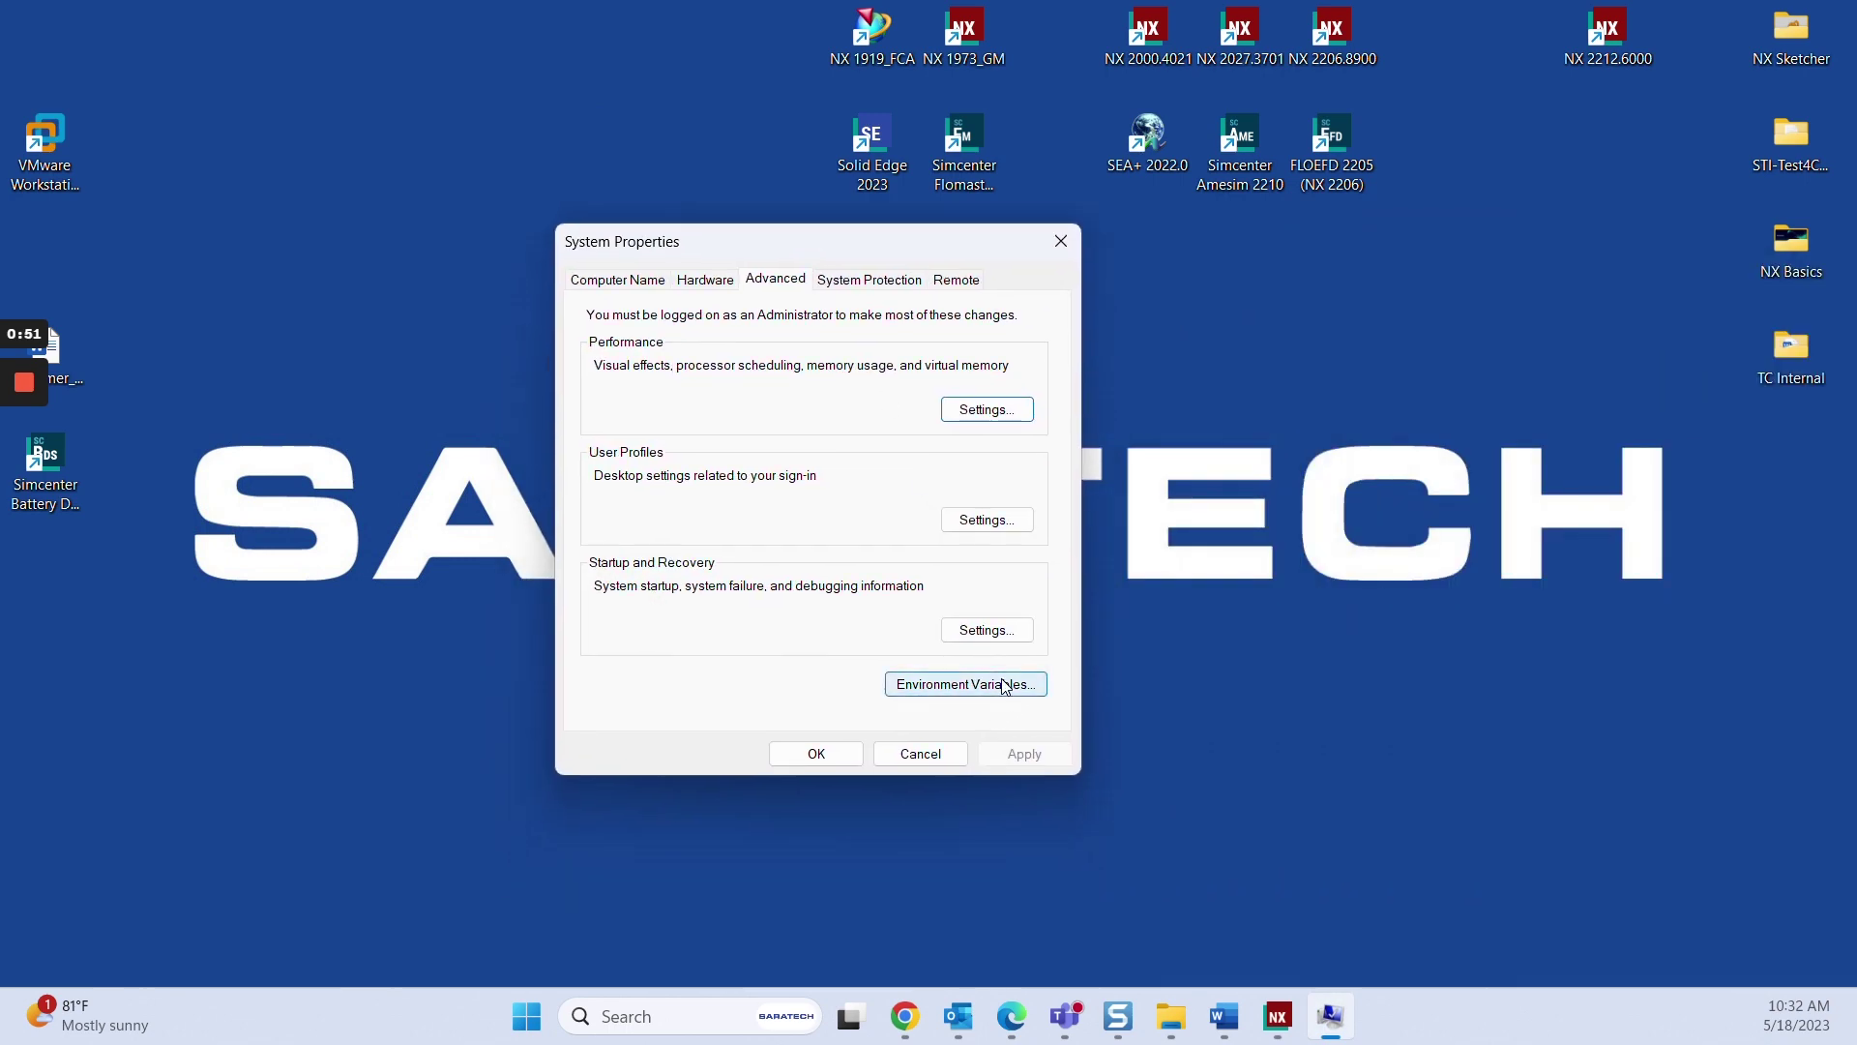
pyautogui.click(1004, 687)
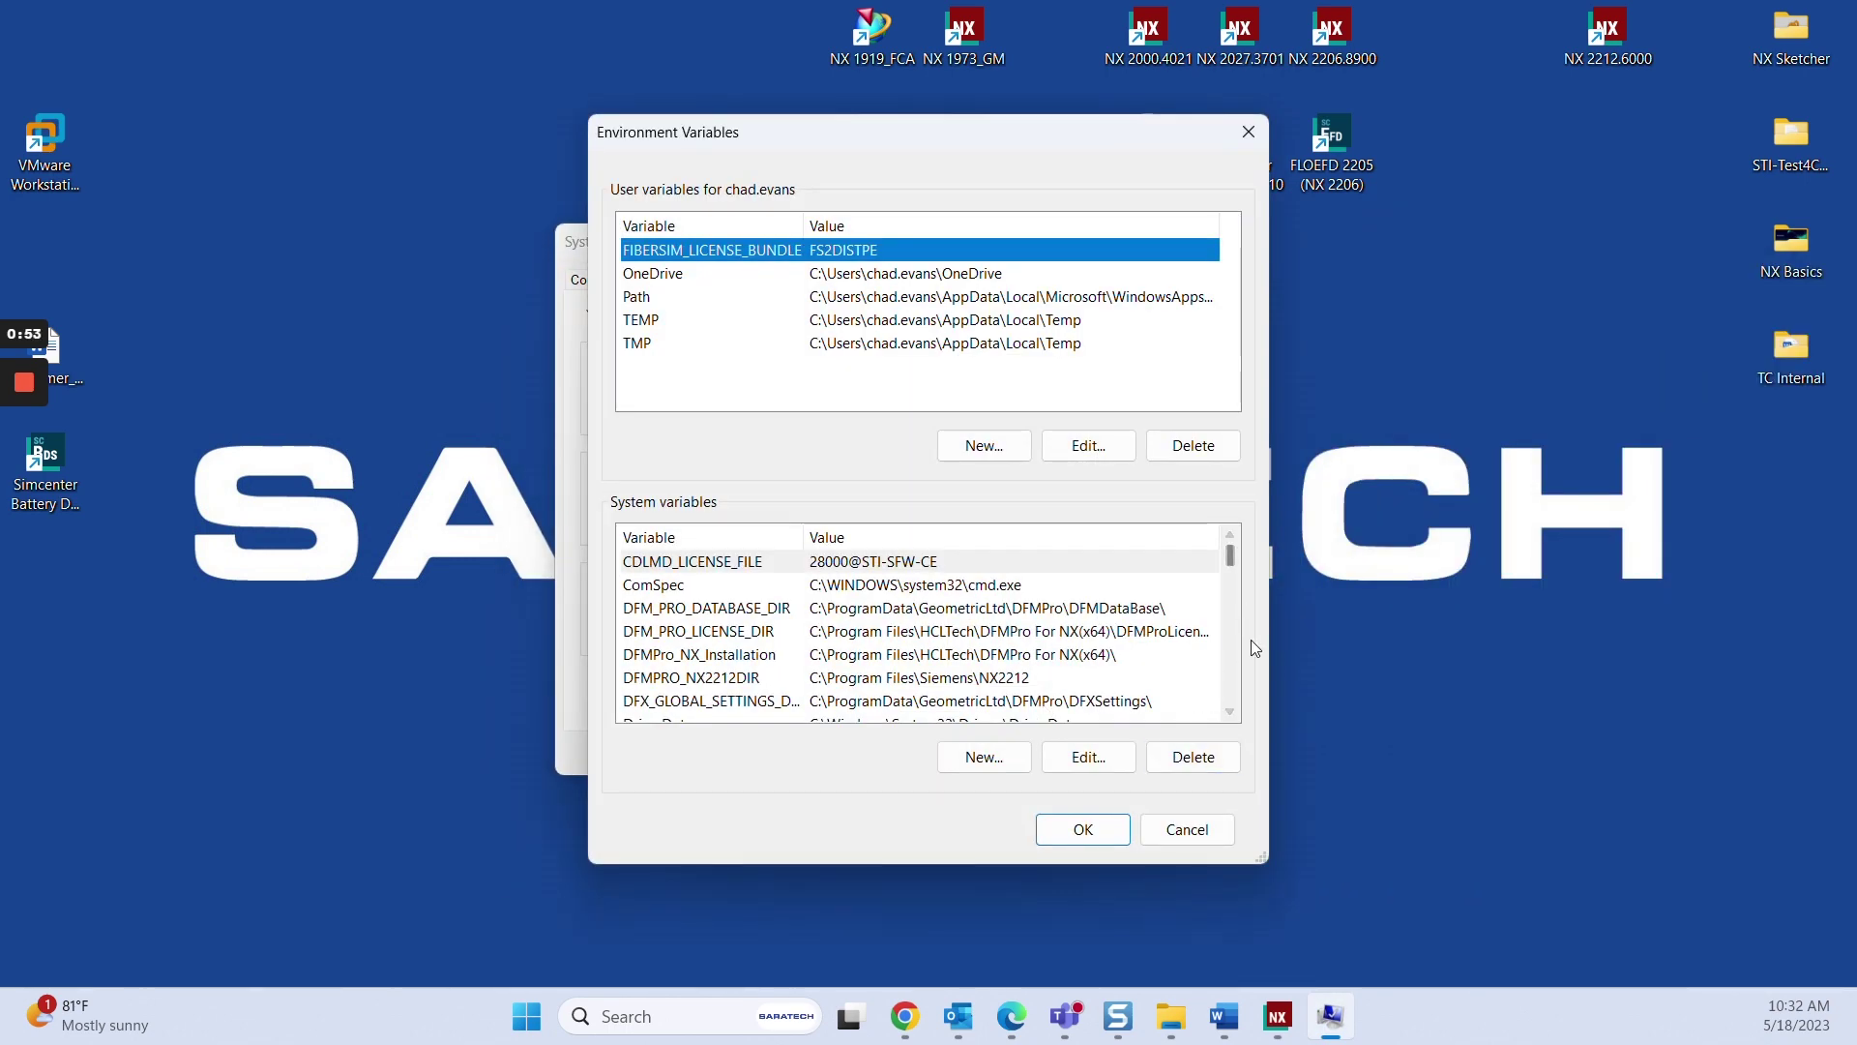
pyautogui.moveTo(1230, 554); pyautogui.dragTo(1229, 594)
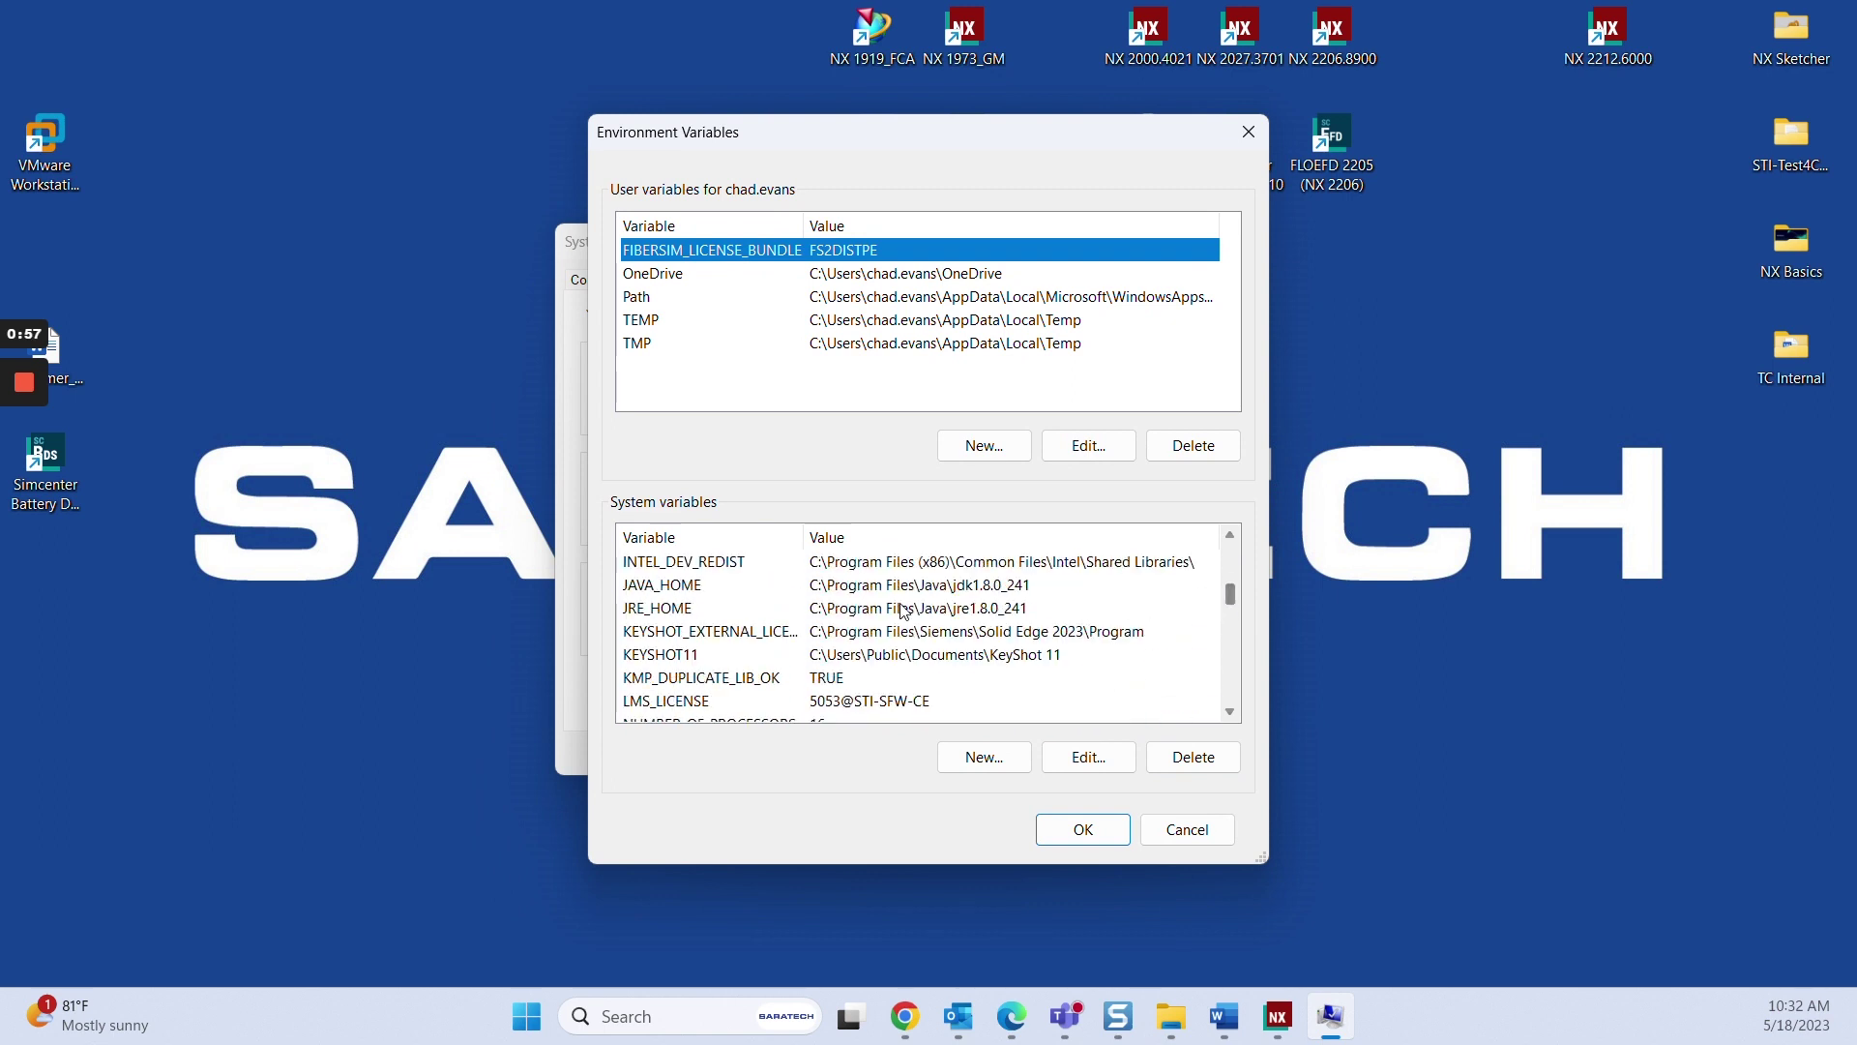
pyautogui.click(675, 586)
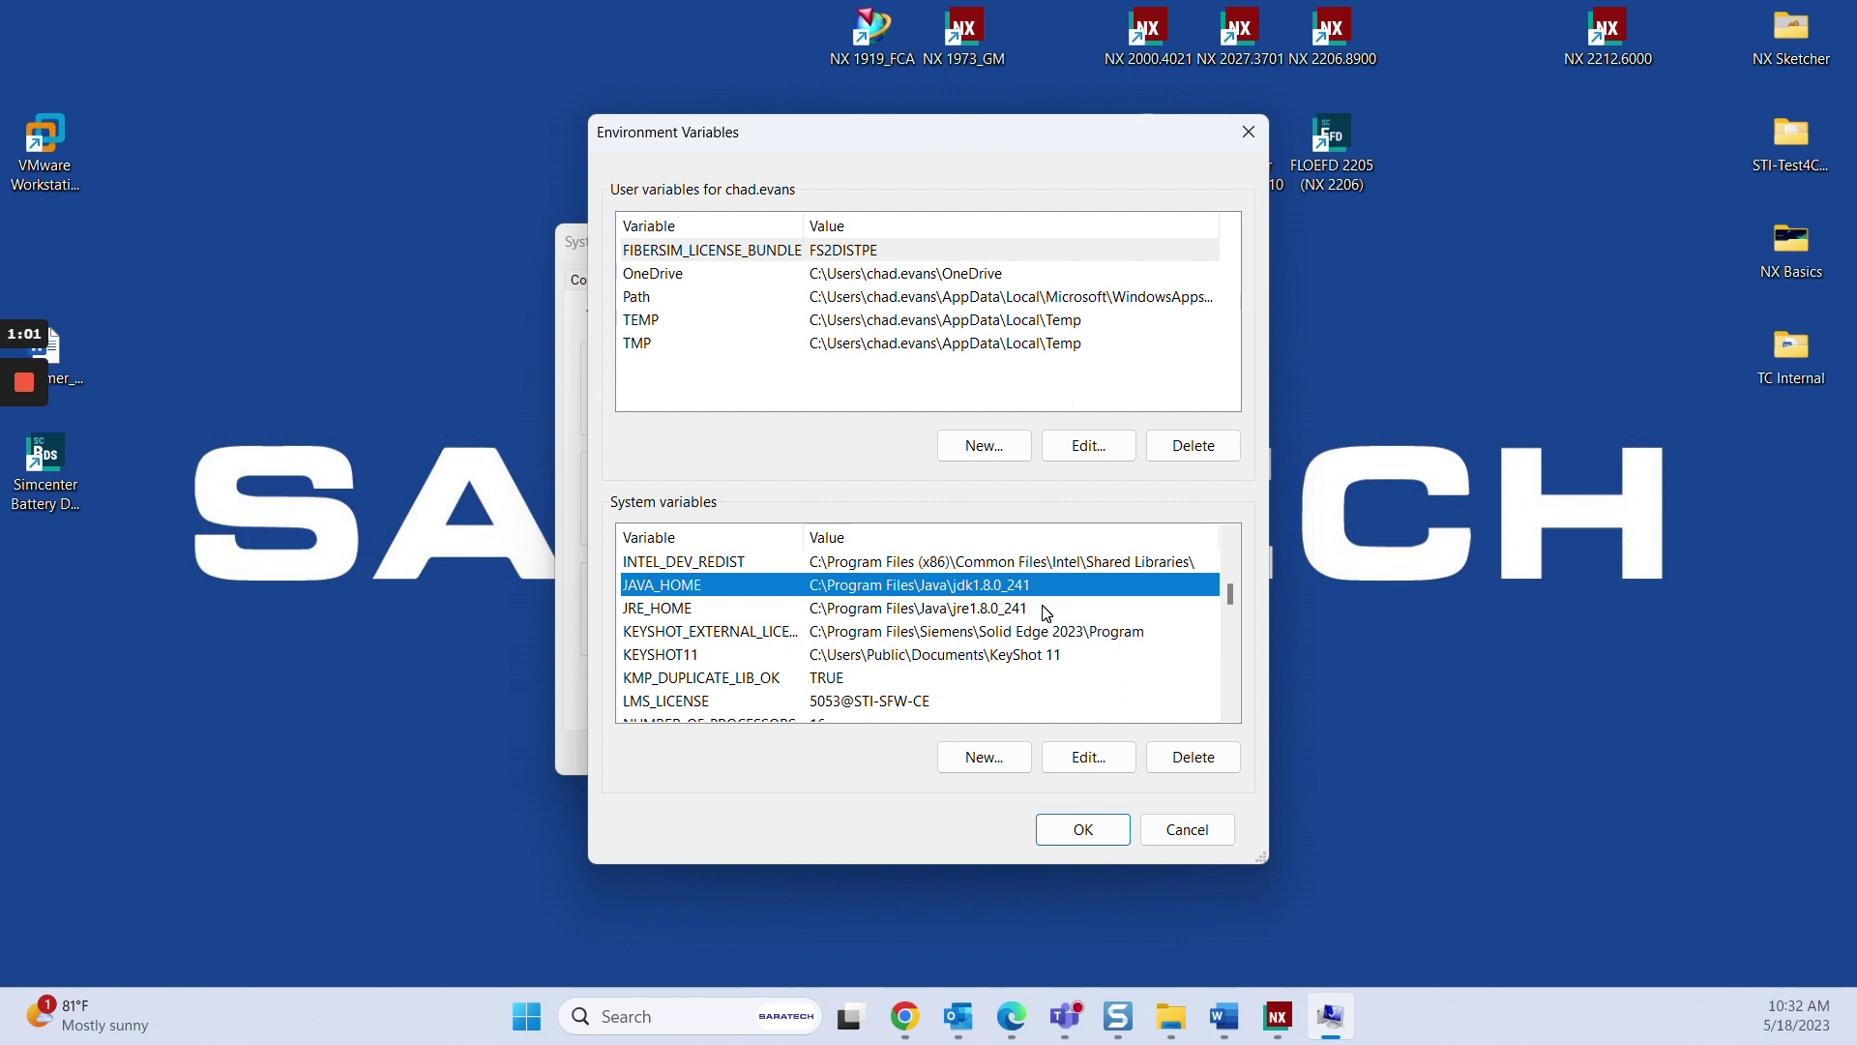
pyautogui.click(671, 615)
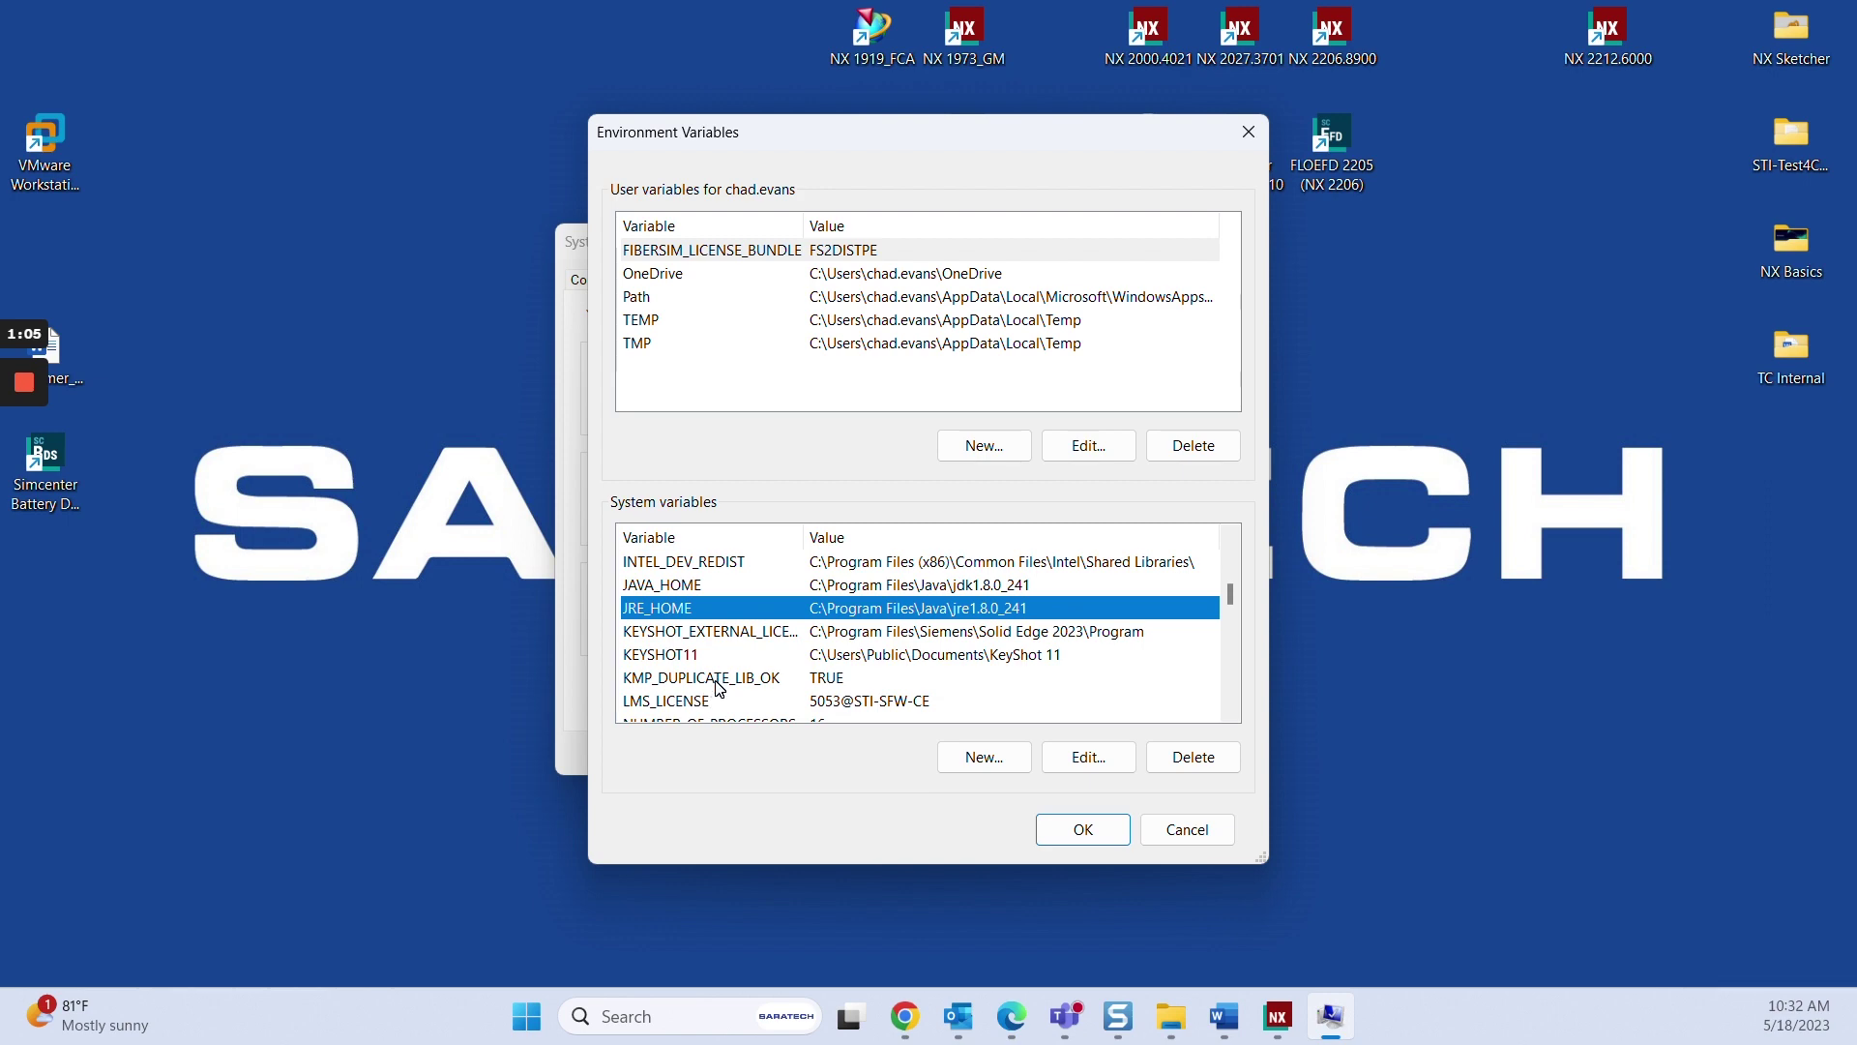
pyautogui.click(1201, 828)
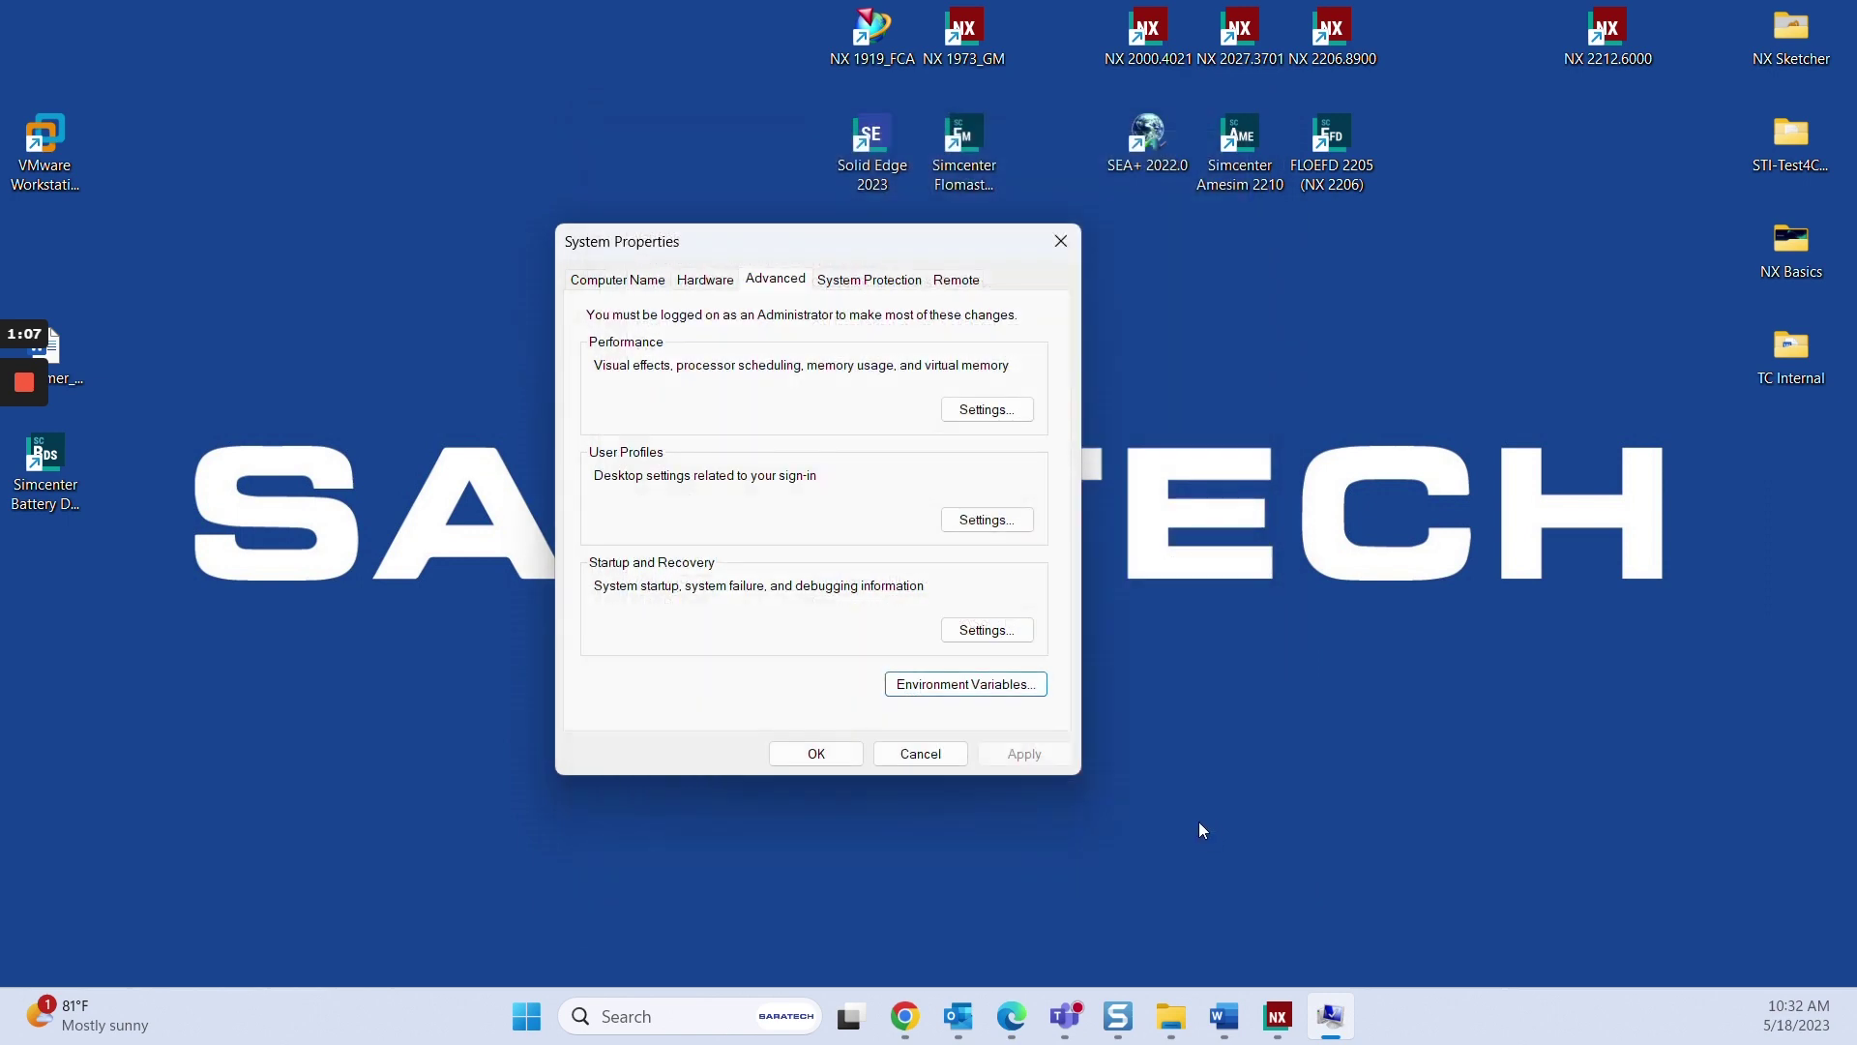
pyautogui.click(922, 756)
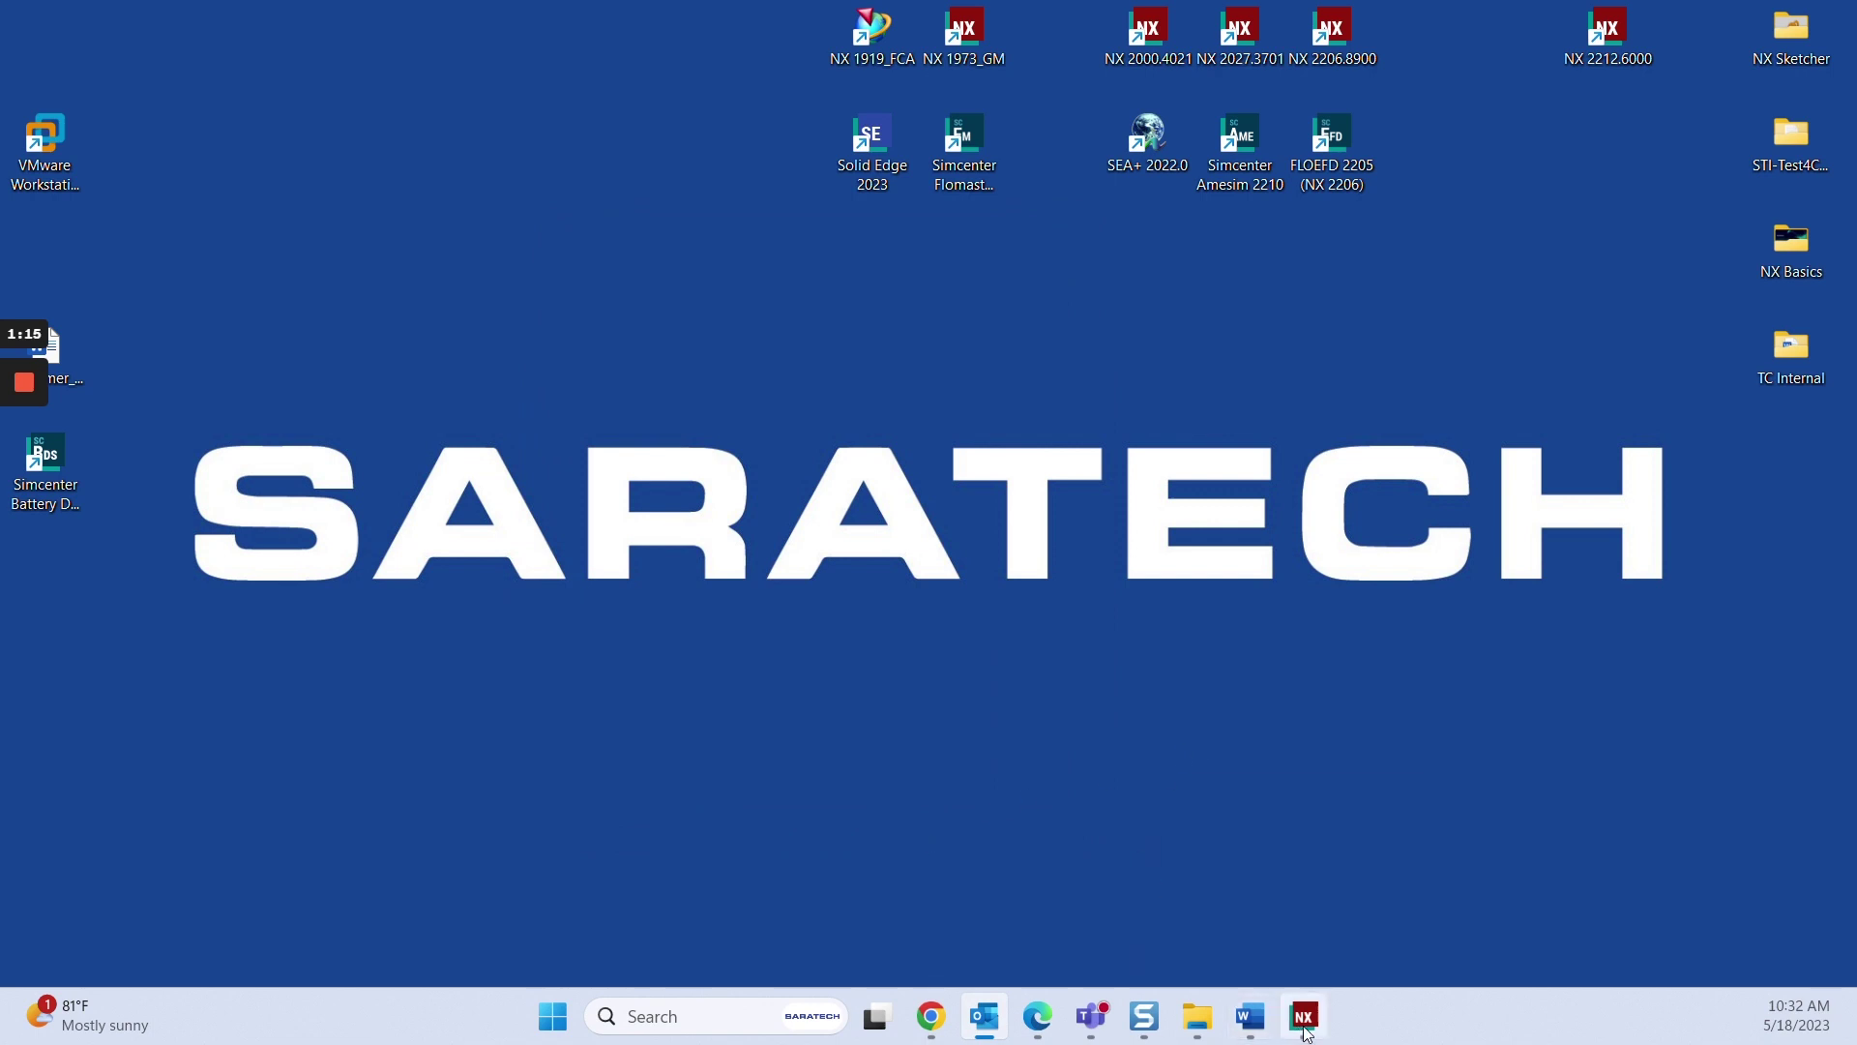
# - Locate 5700-0532.prt.1 in CREO\Riko_Single, then bring NX to the front
pyautogui.click(1197, 1017)
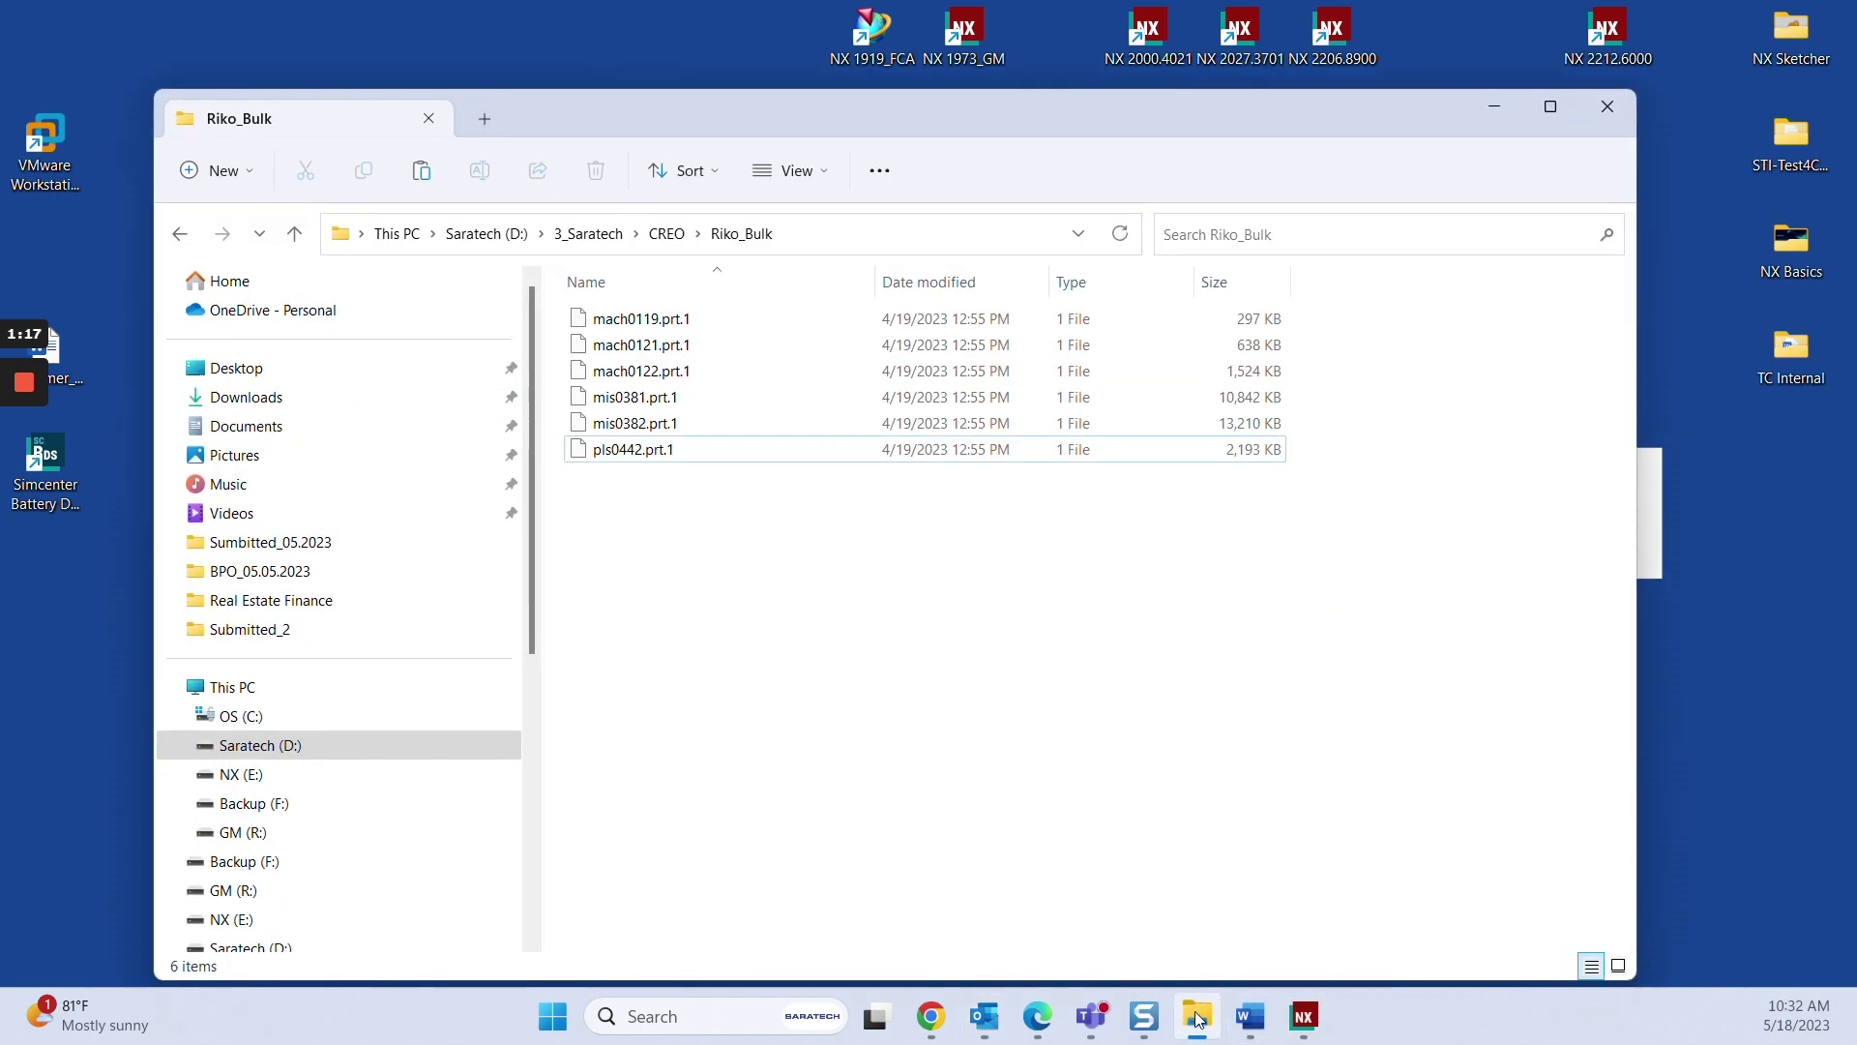
pyautogui.click(666, 234)
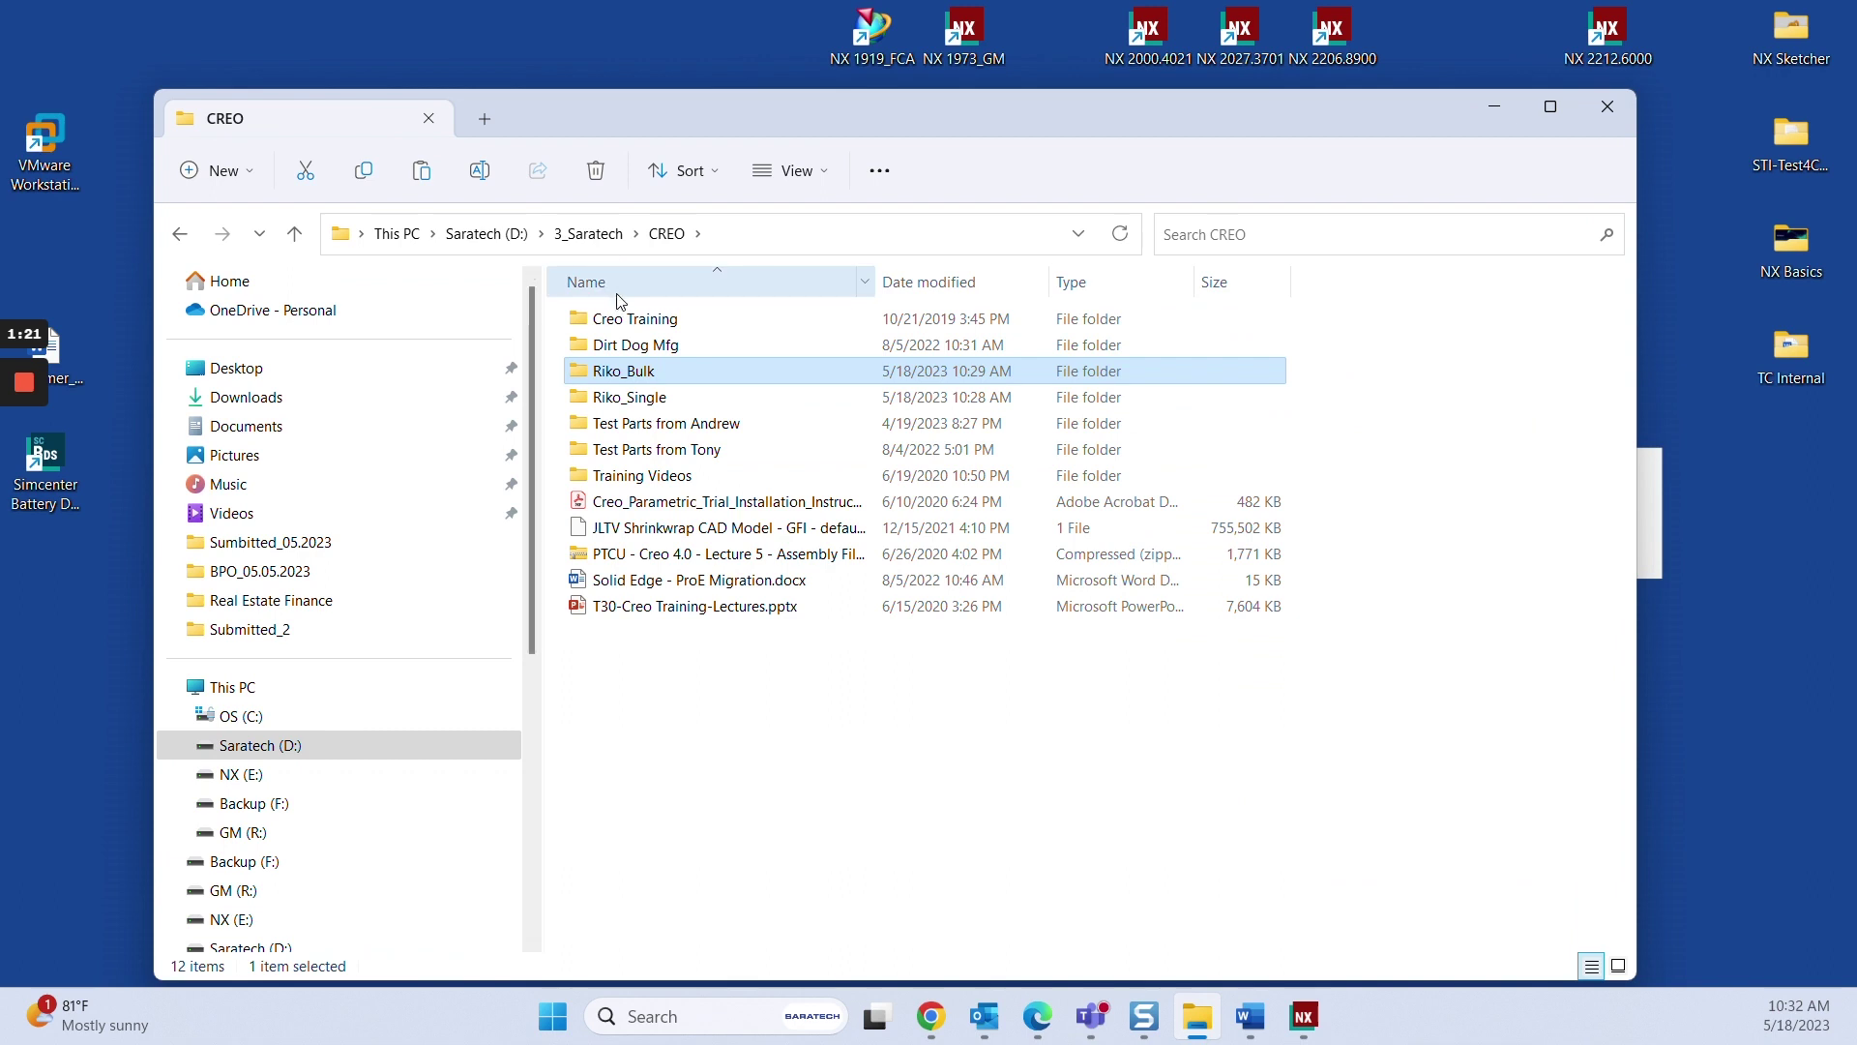
pyautogui.doubleClick(648, 398)
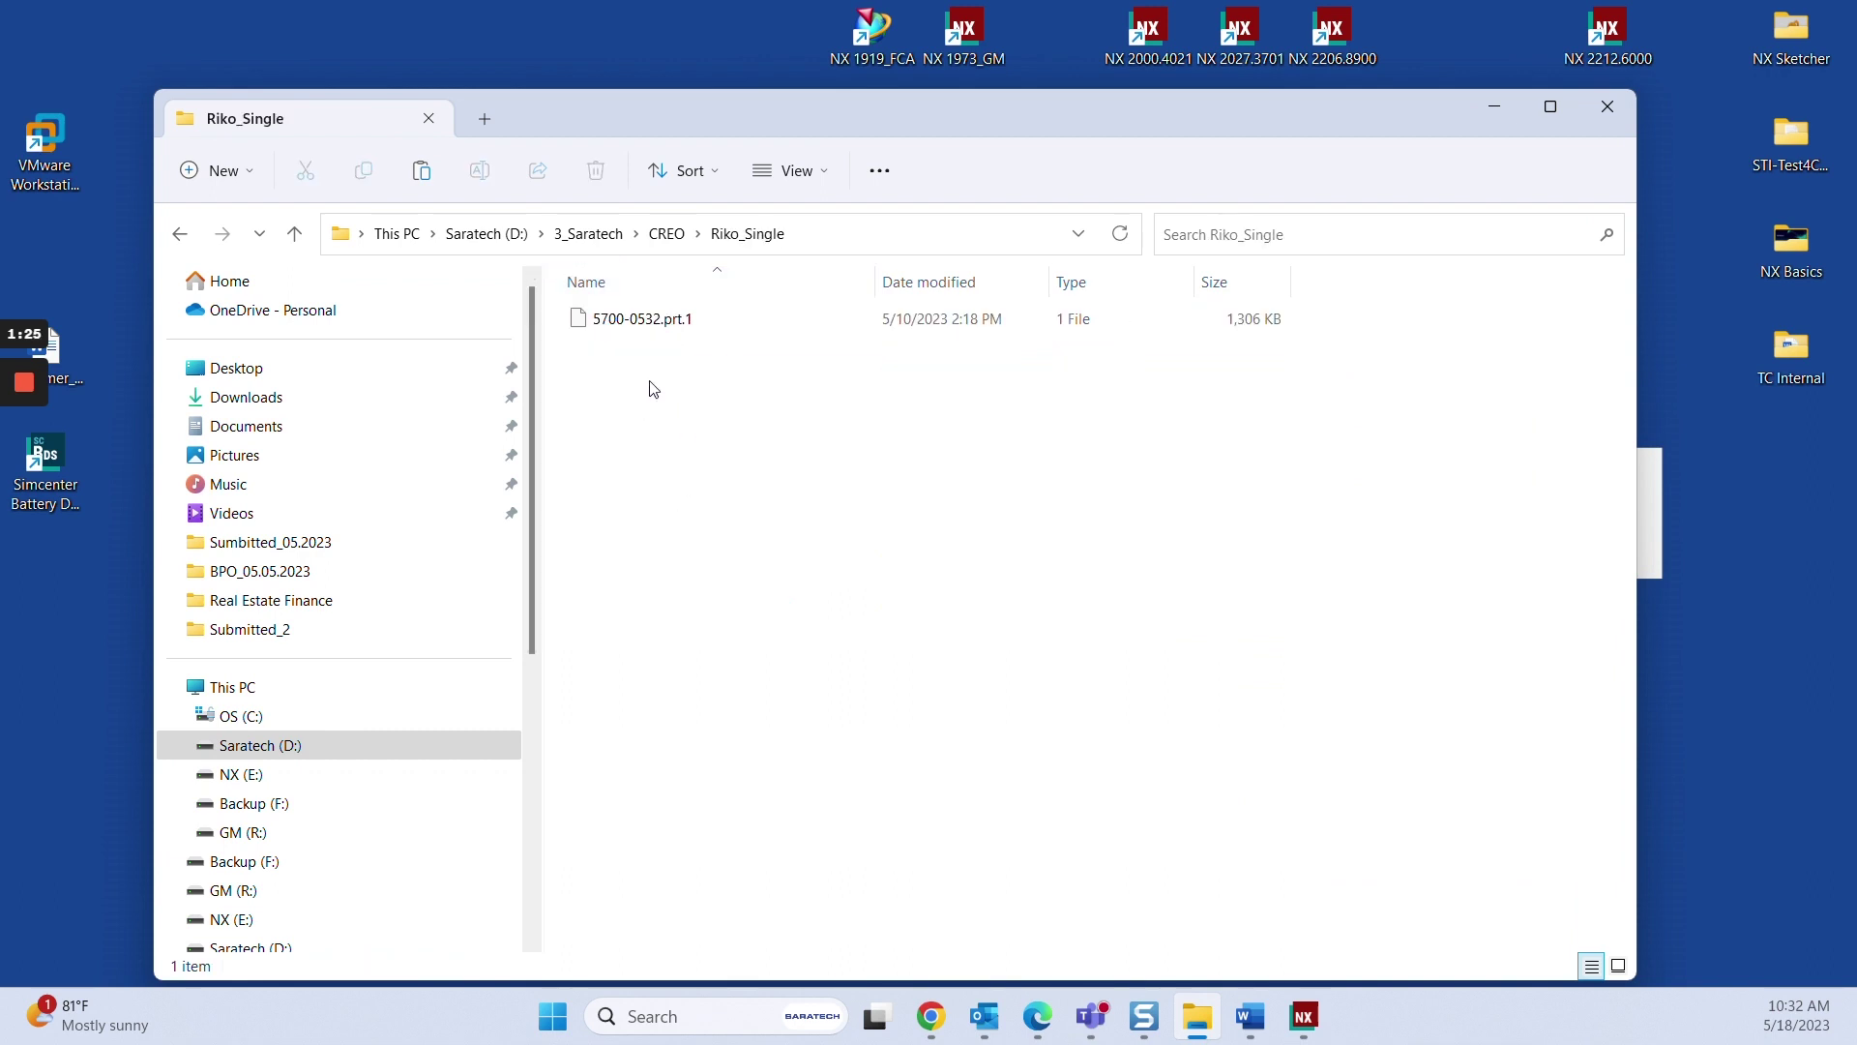
pyautogui.click(651, 331)
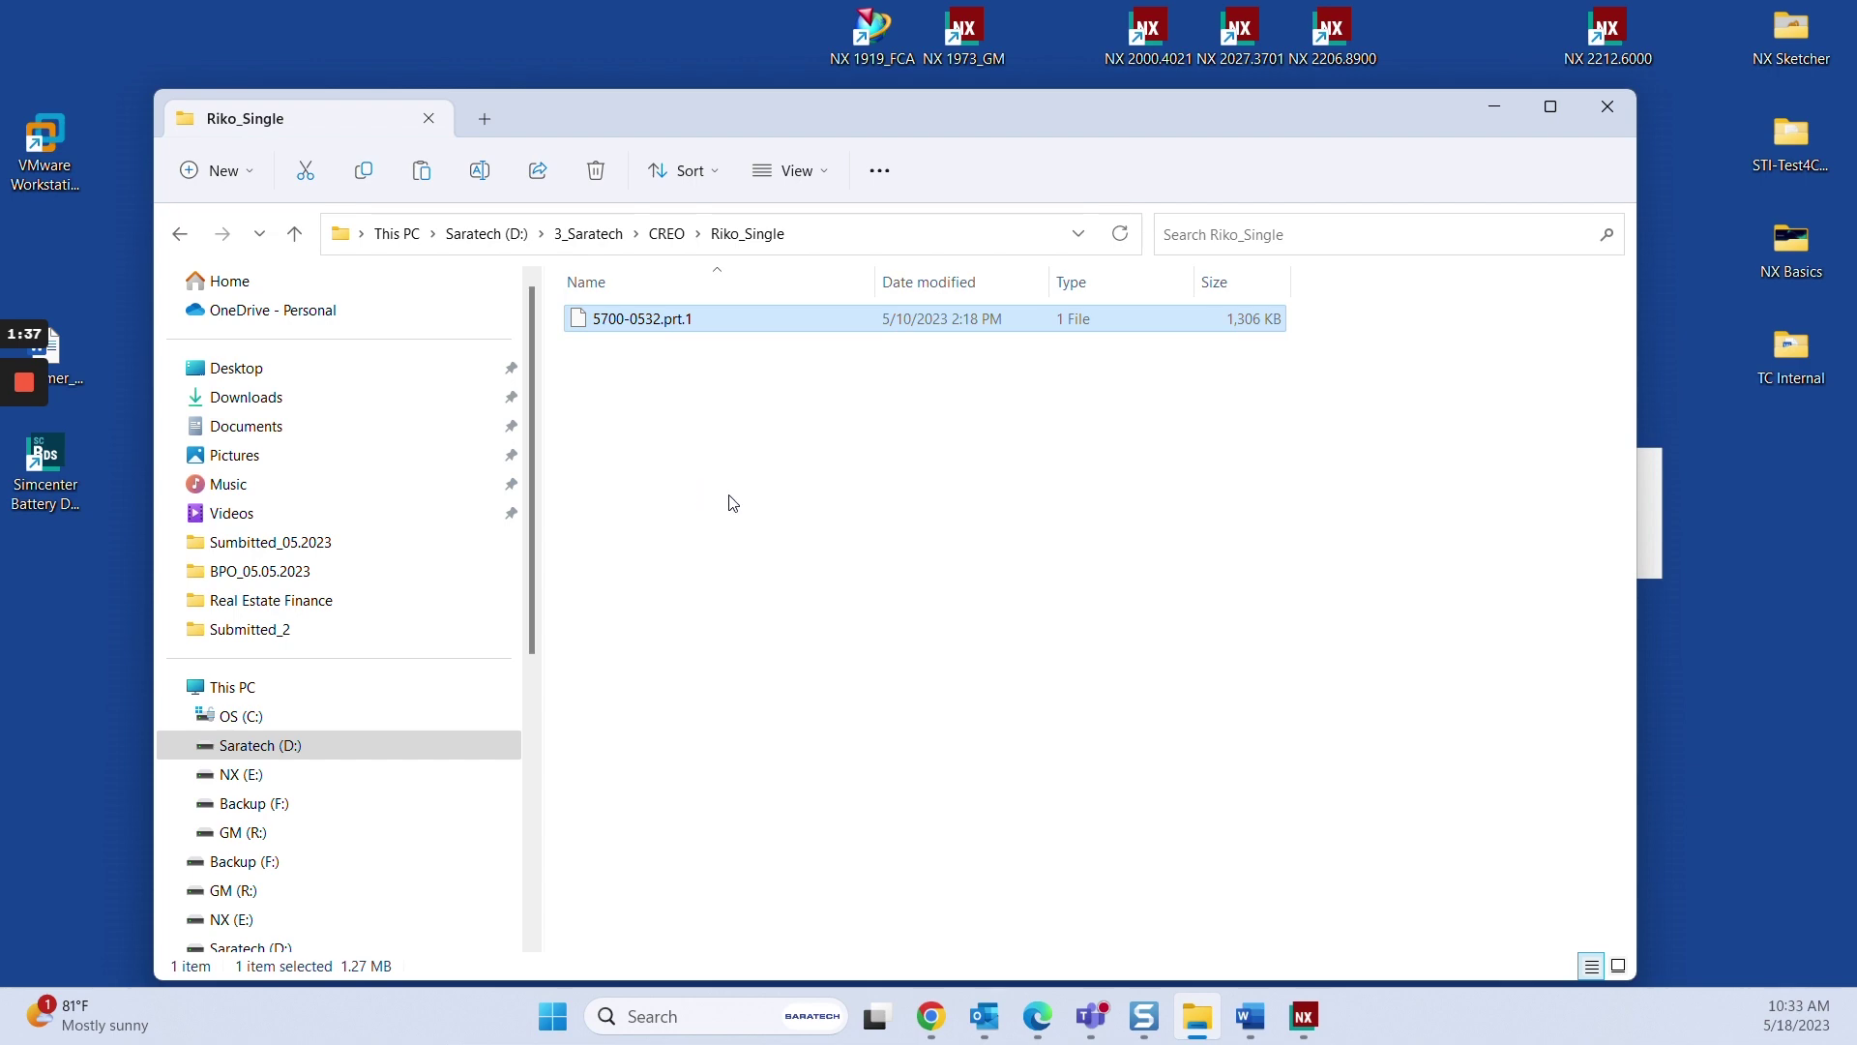
pyautogui.click(1303, 1015)
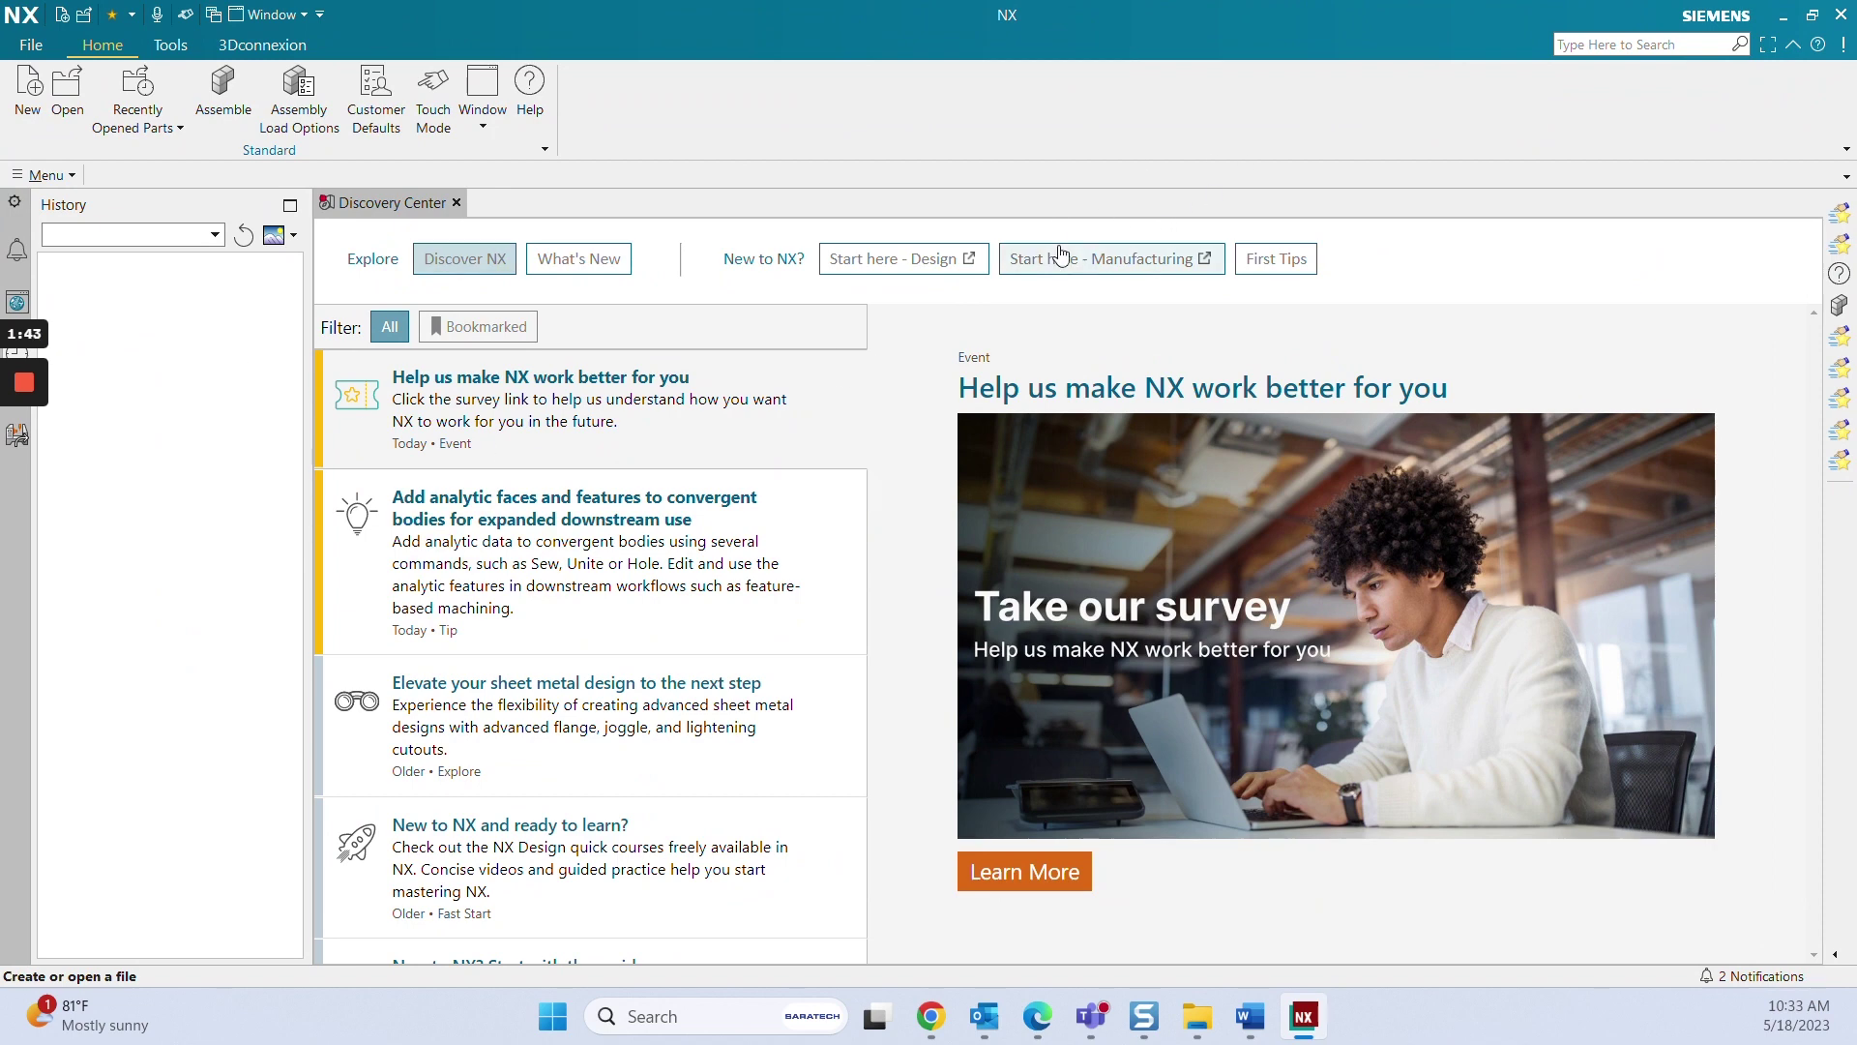
# - Start a Creo import and pick D:\3_Saratech\CREO\Riko_Single\5700-0532.prt.1
pyautogui.click(32, 50)
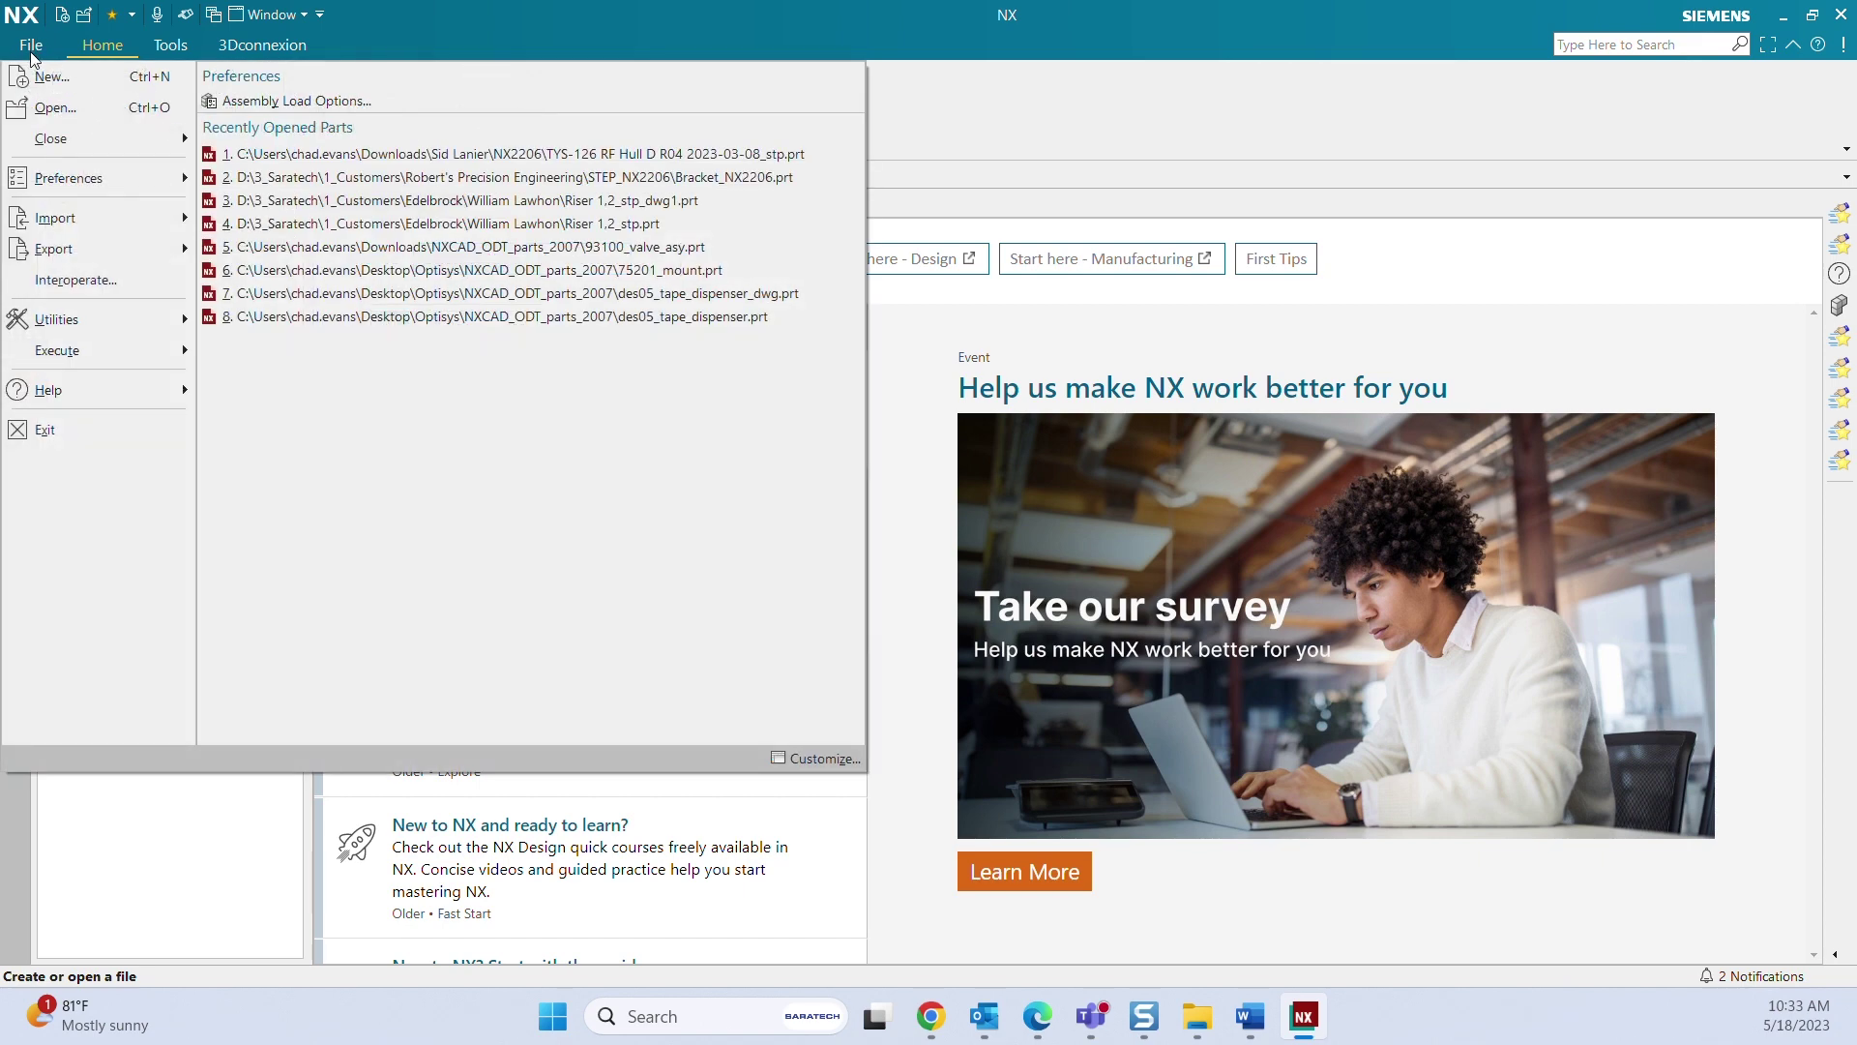
pyautogui.moveTo(55, 219)
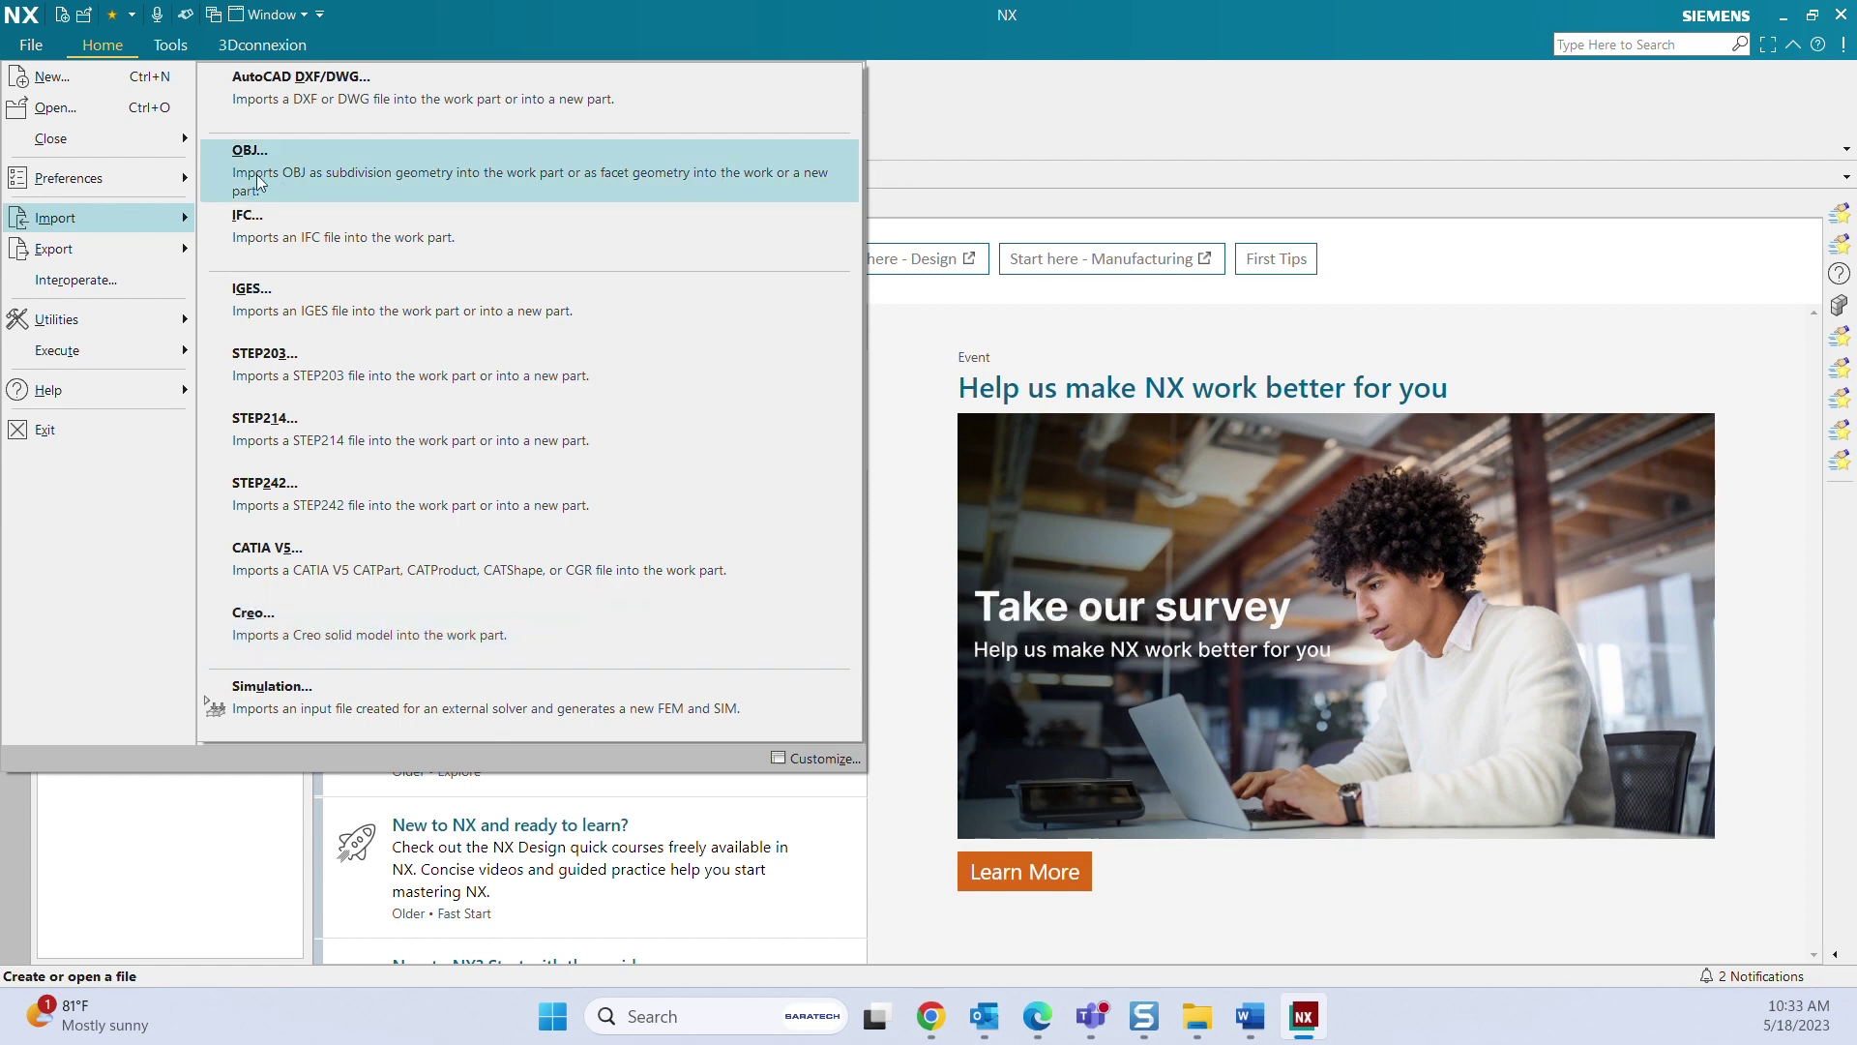
pyautogui.click(323, 641)
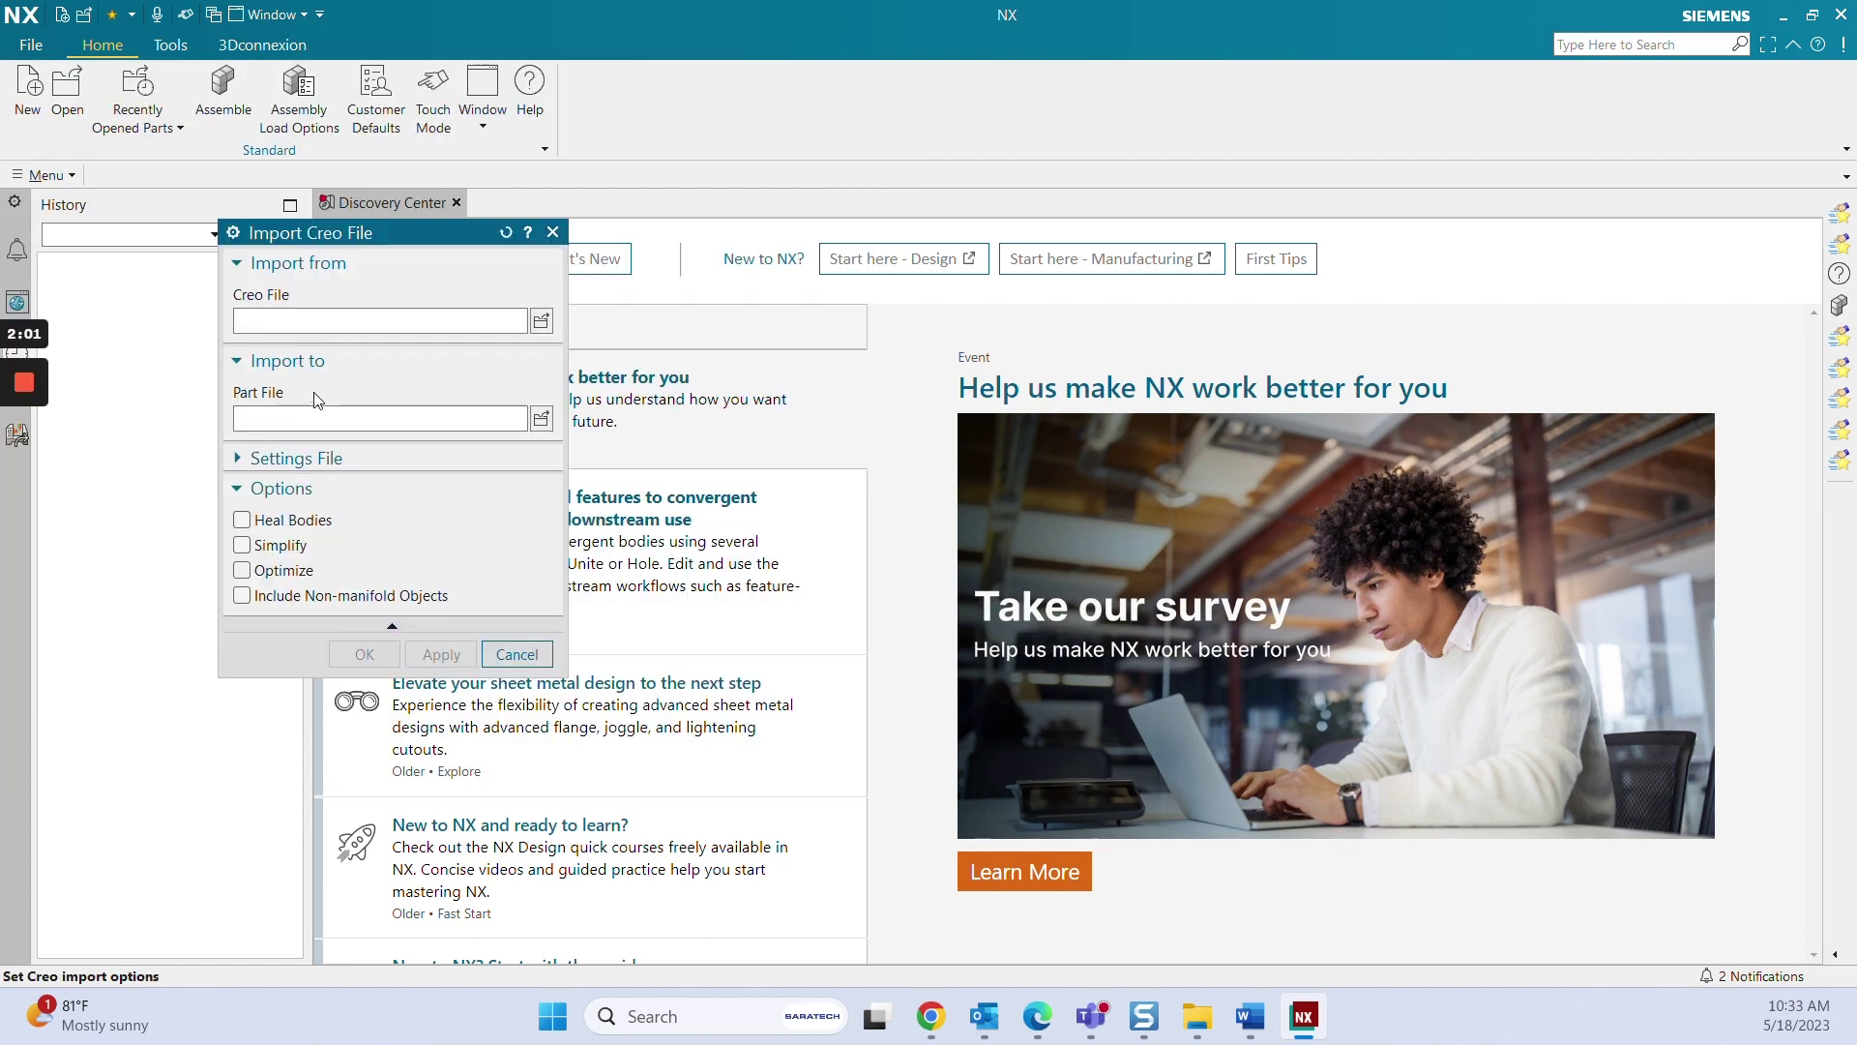
pyautogui.click(542, 320)
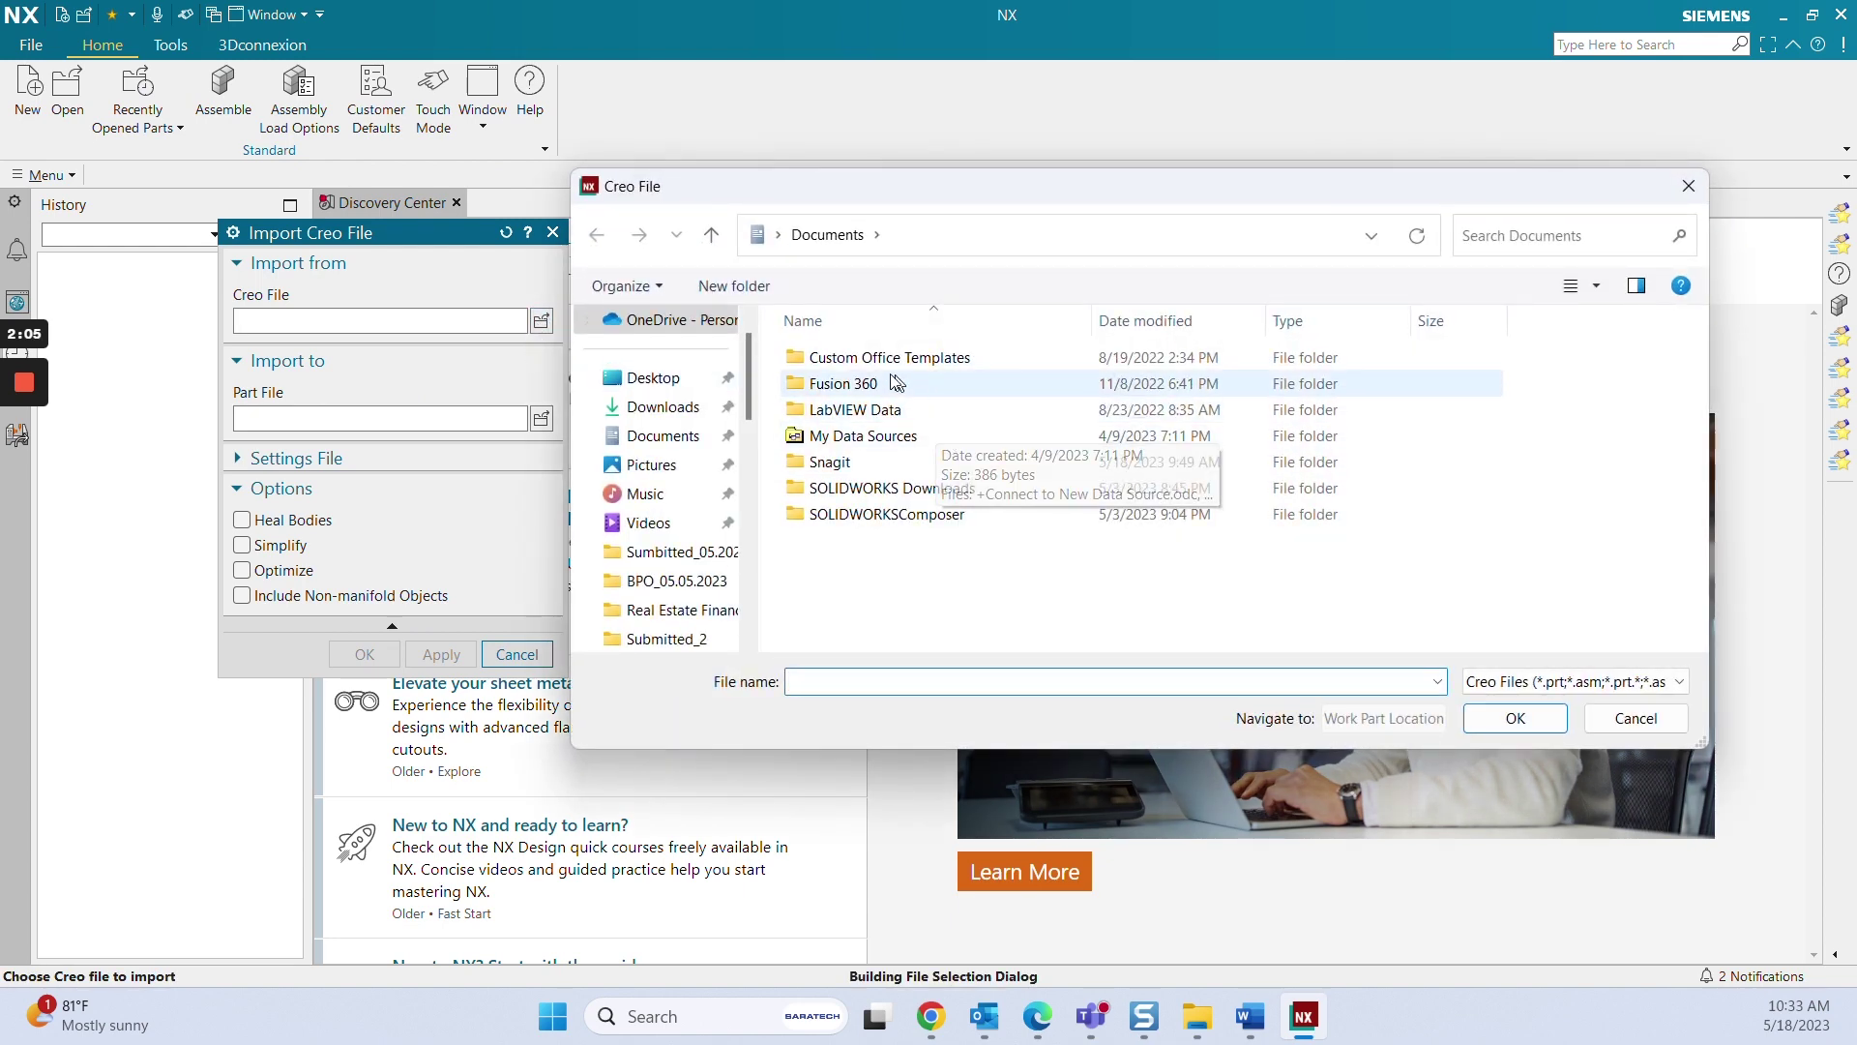
pyautogui.scroll(-3, 694, 624)
pyautogui.click(677, 551)
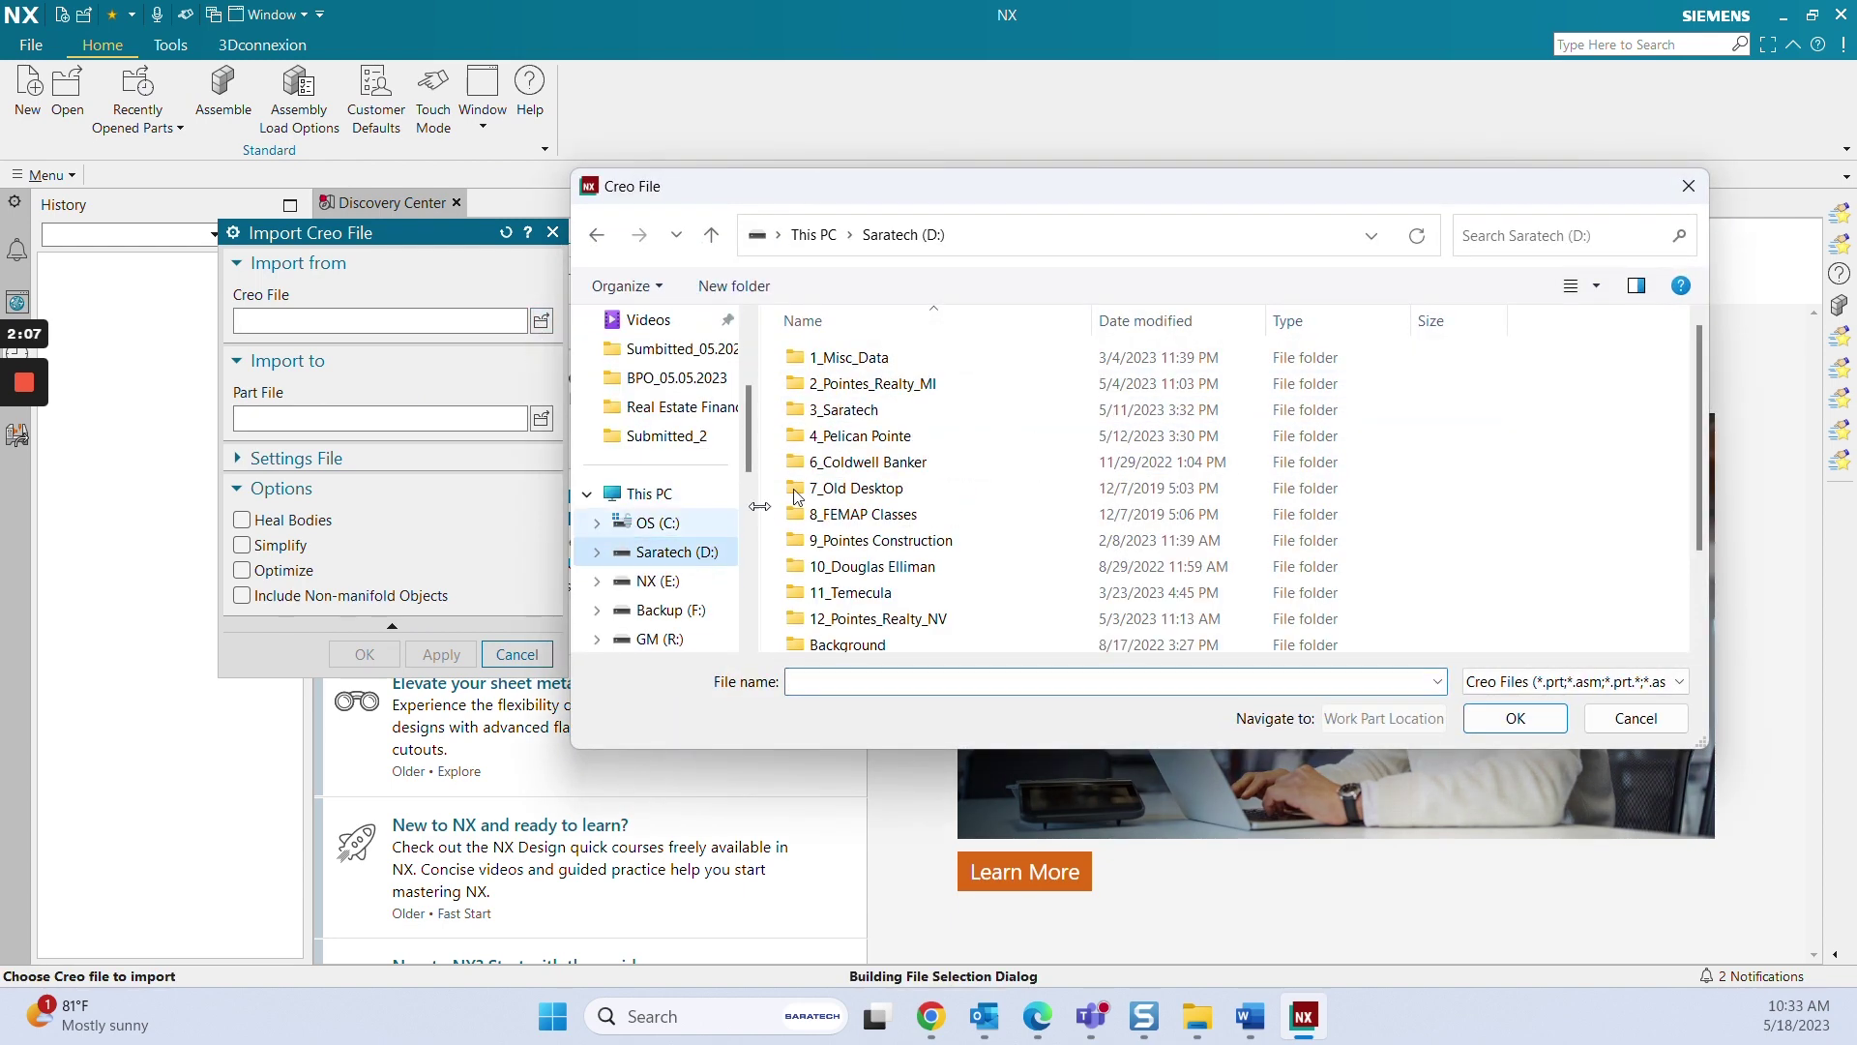
pyautogui.doubleClick(834, 409)
pyautogui.scroll(-4, 856, 545)
pyautogui.scroll(-4, 857, 544)
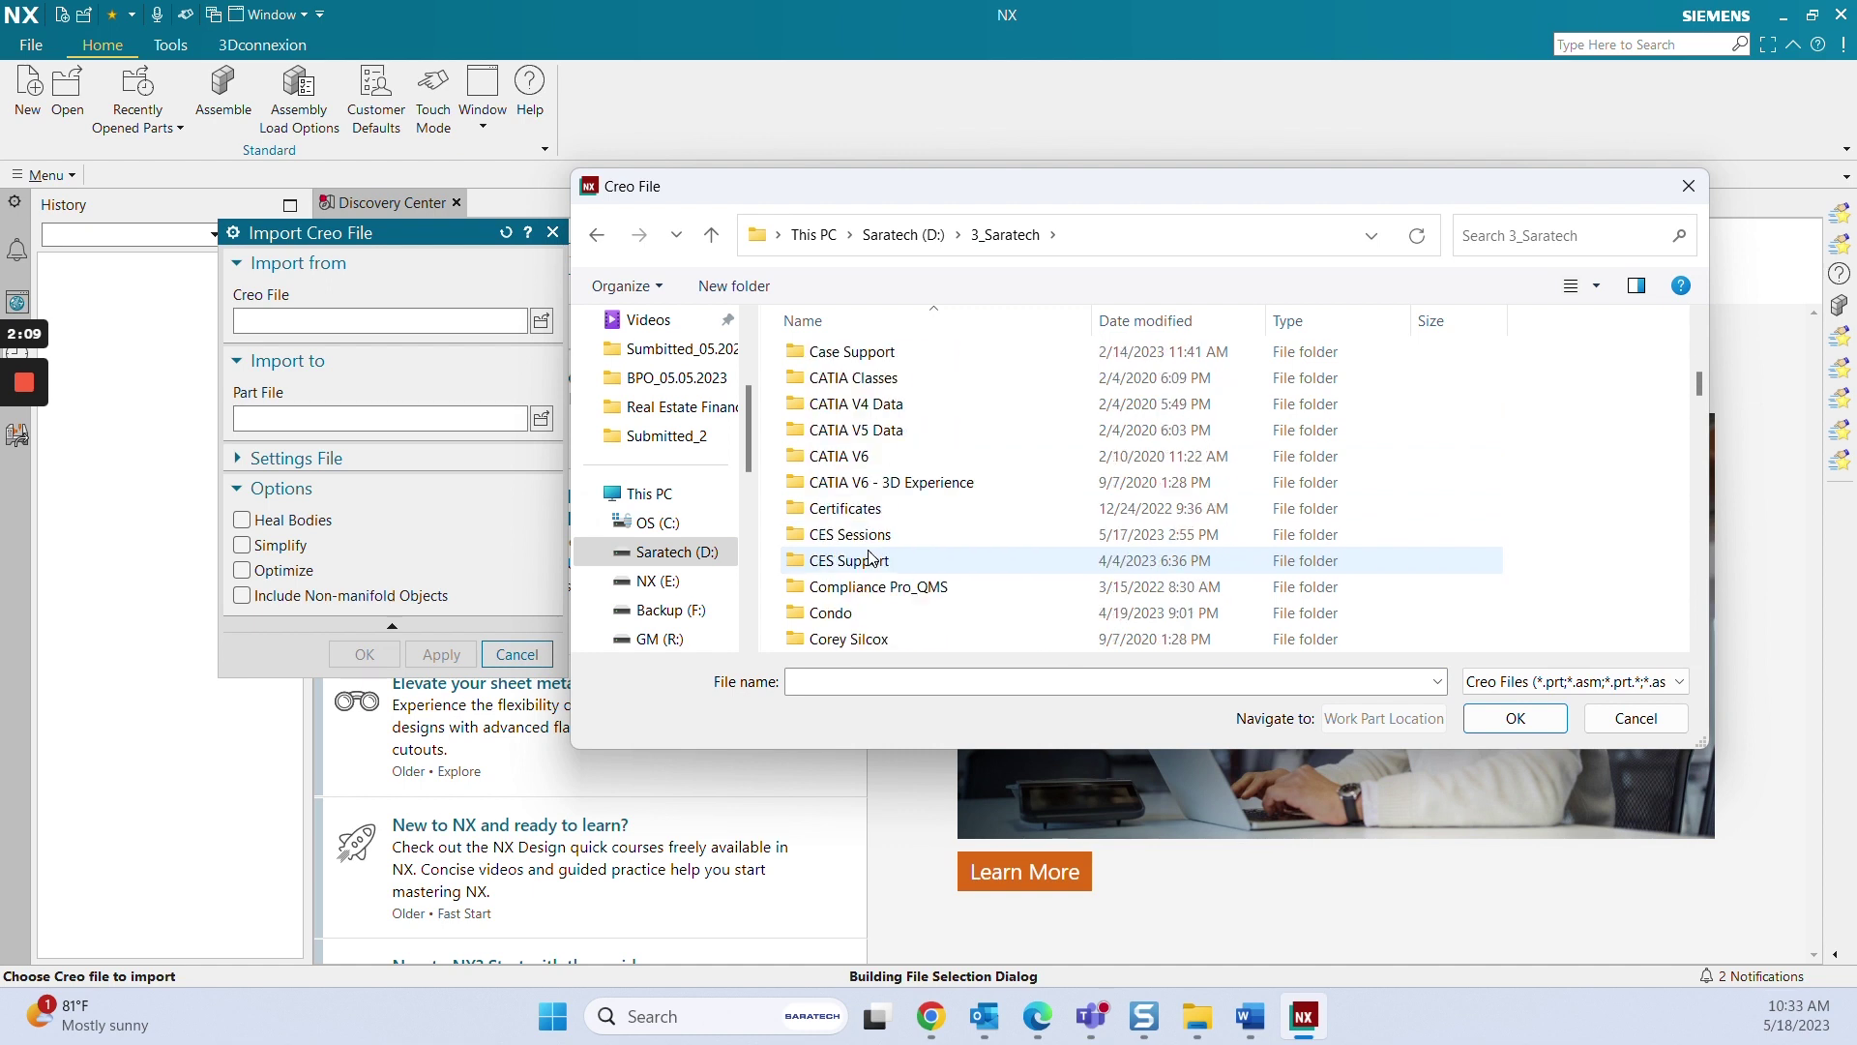
pyautogui.scroll(-2, 867, 573)
pyautogui.doubleClick(828, 512)
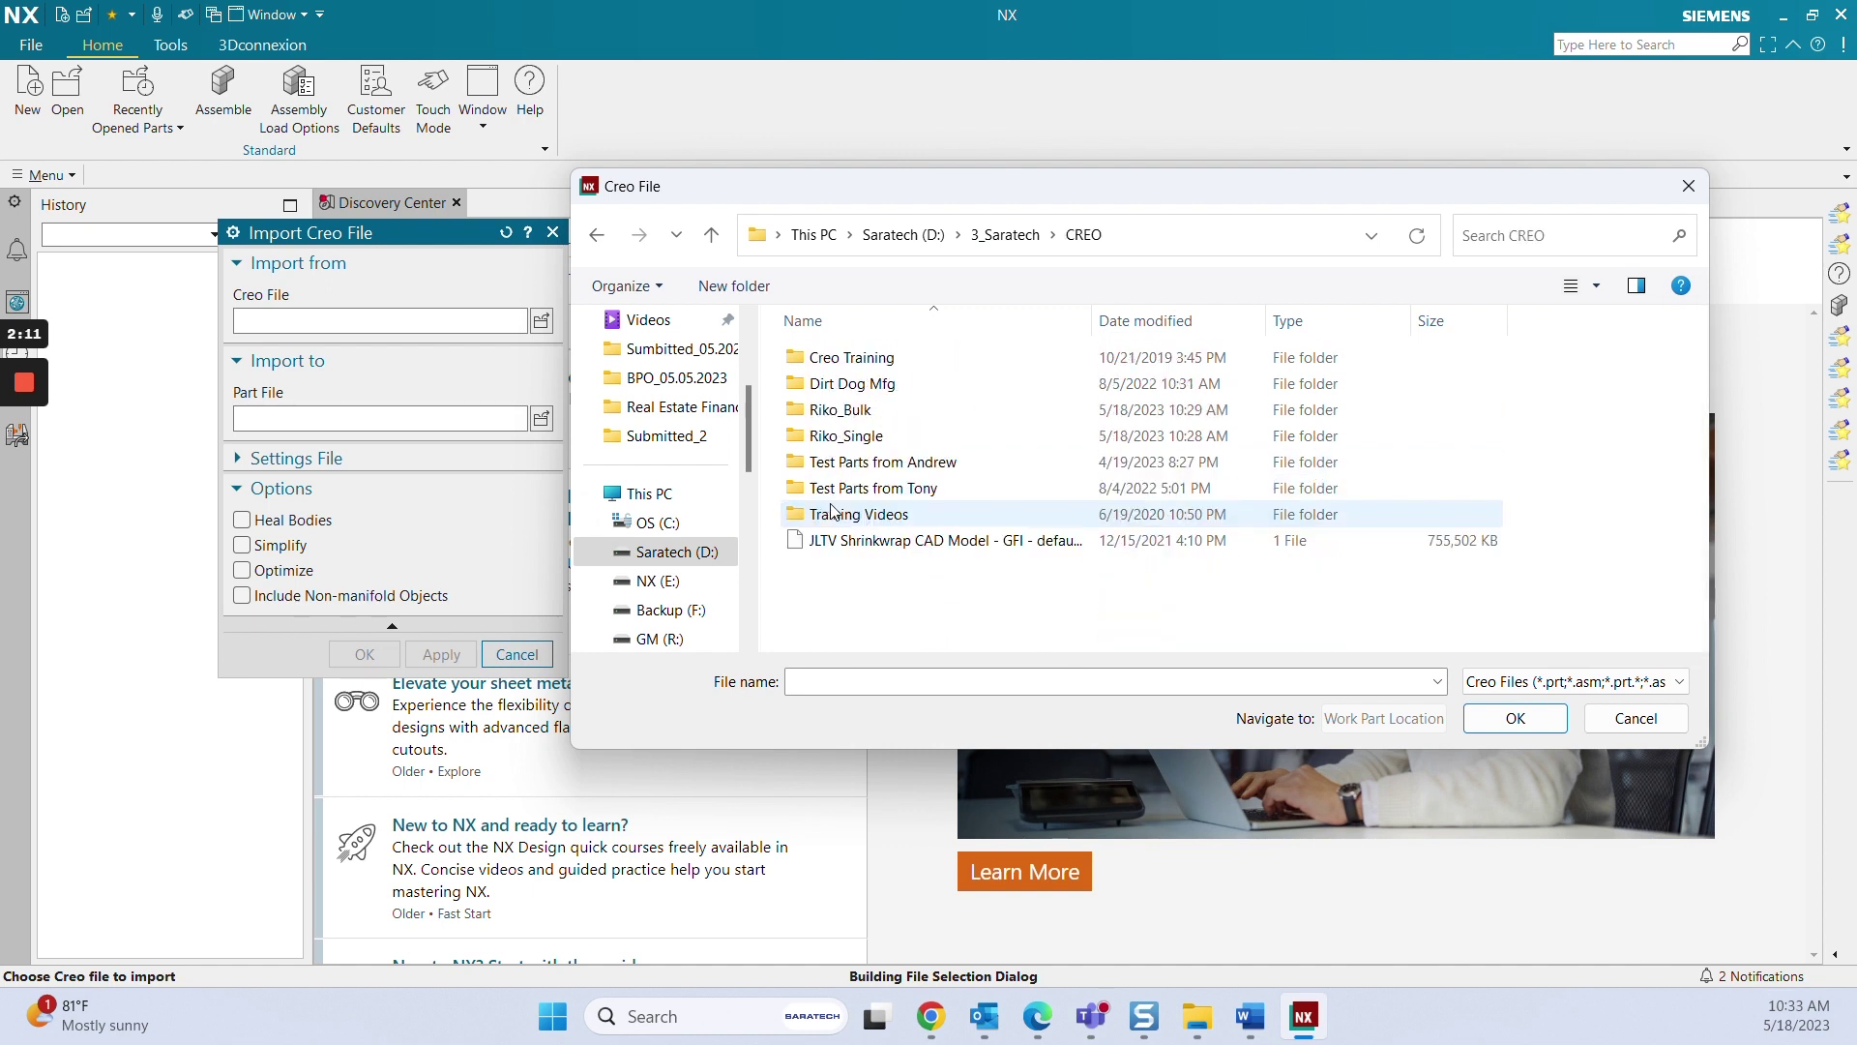
pyautogui.doubleClick(861, 433)
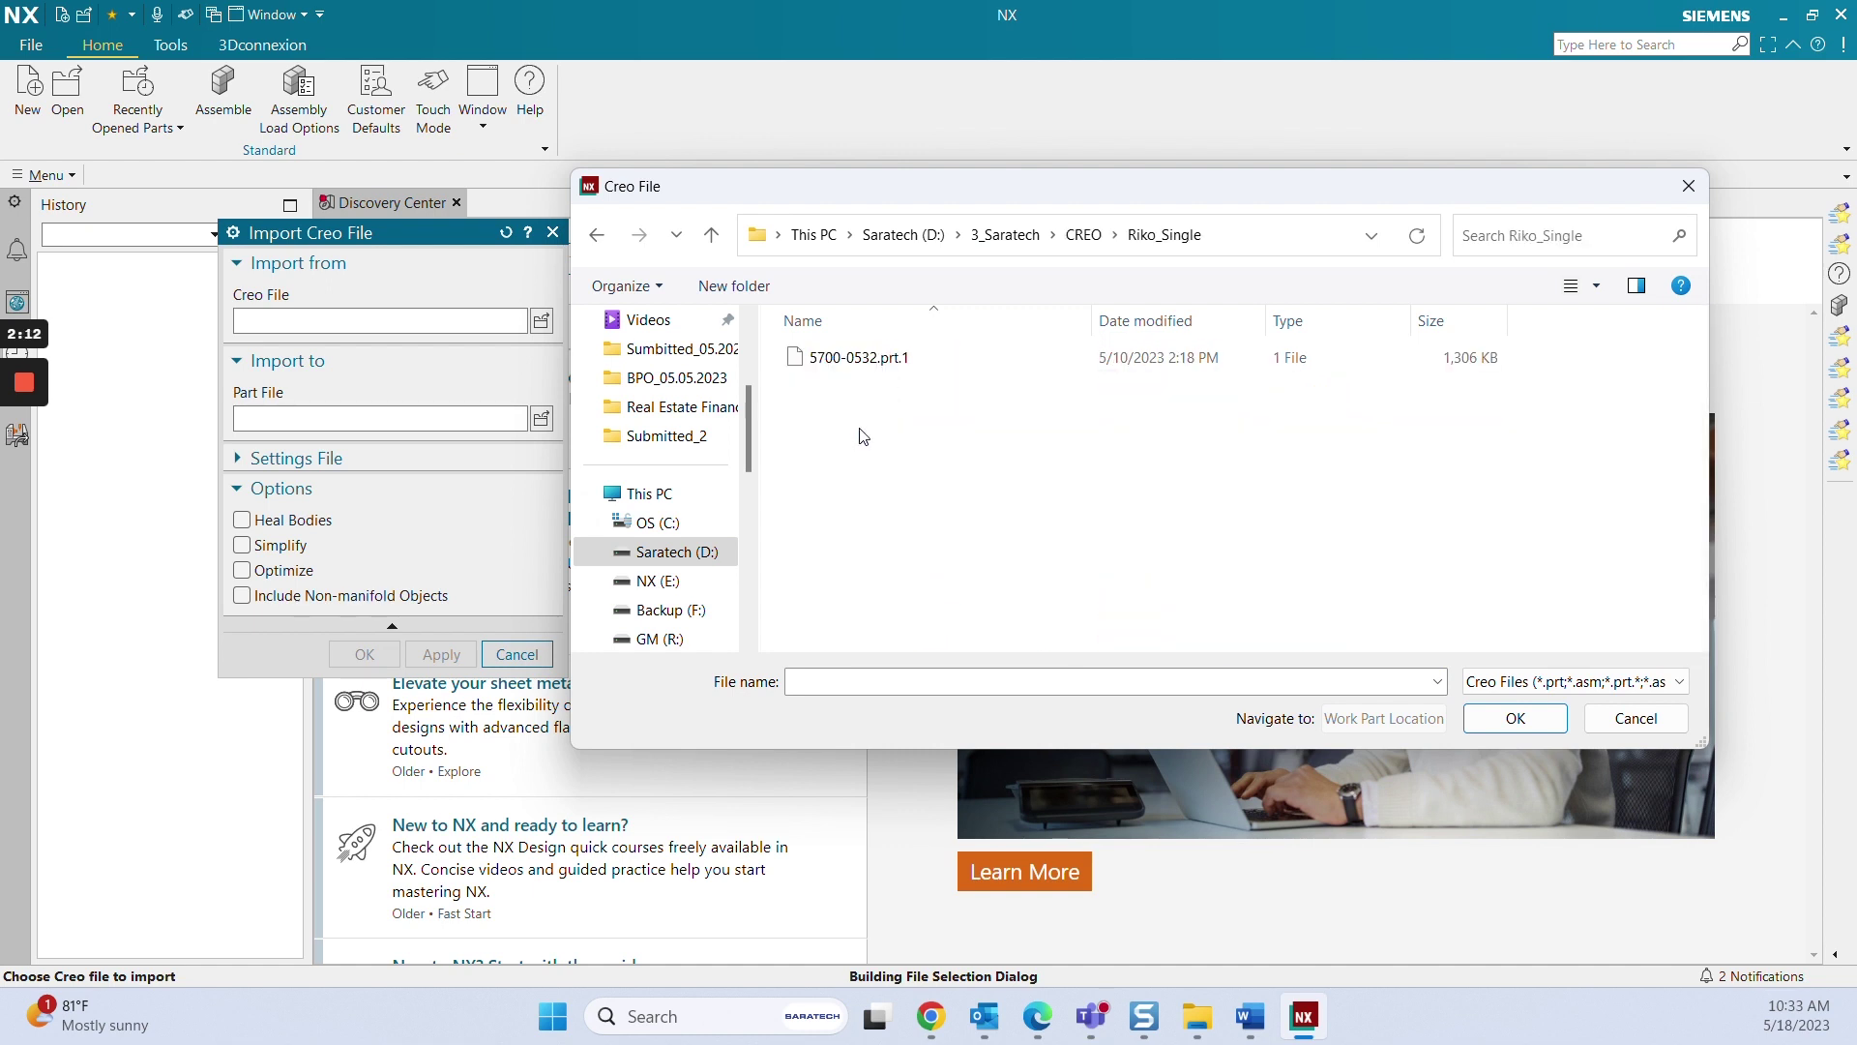
pyautogui.click(859, 365)
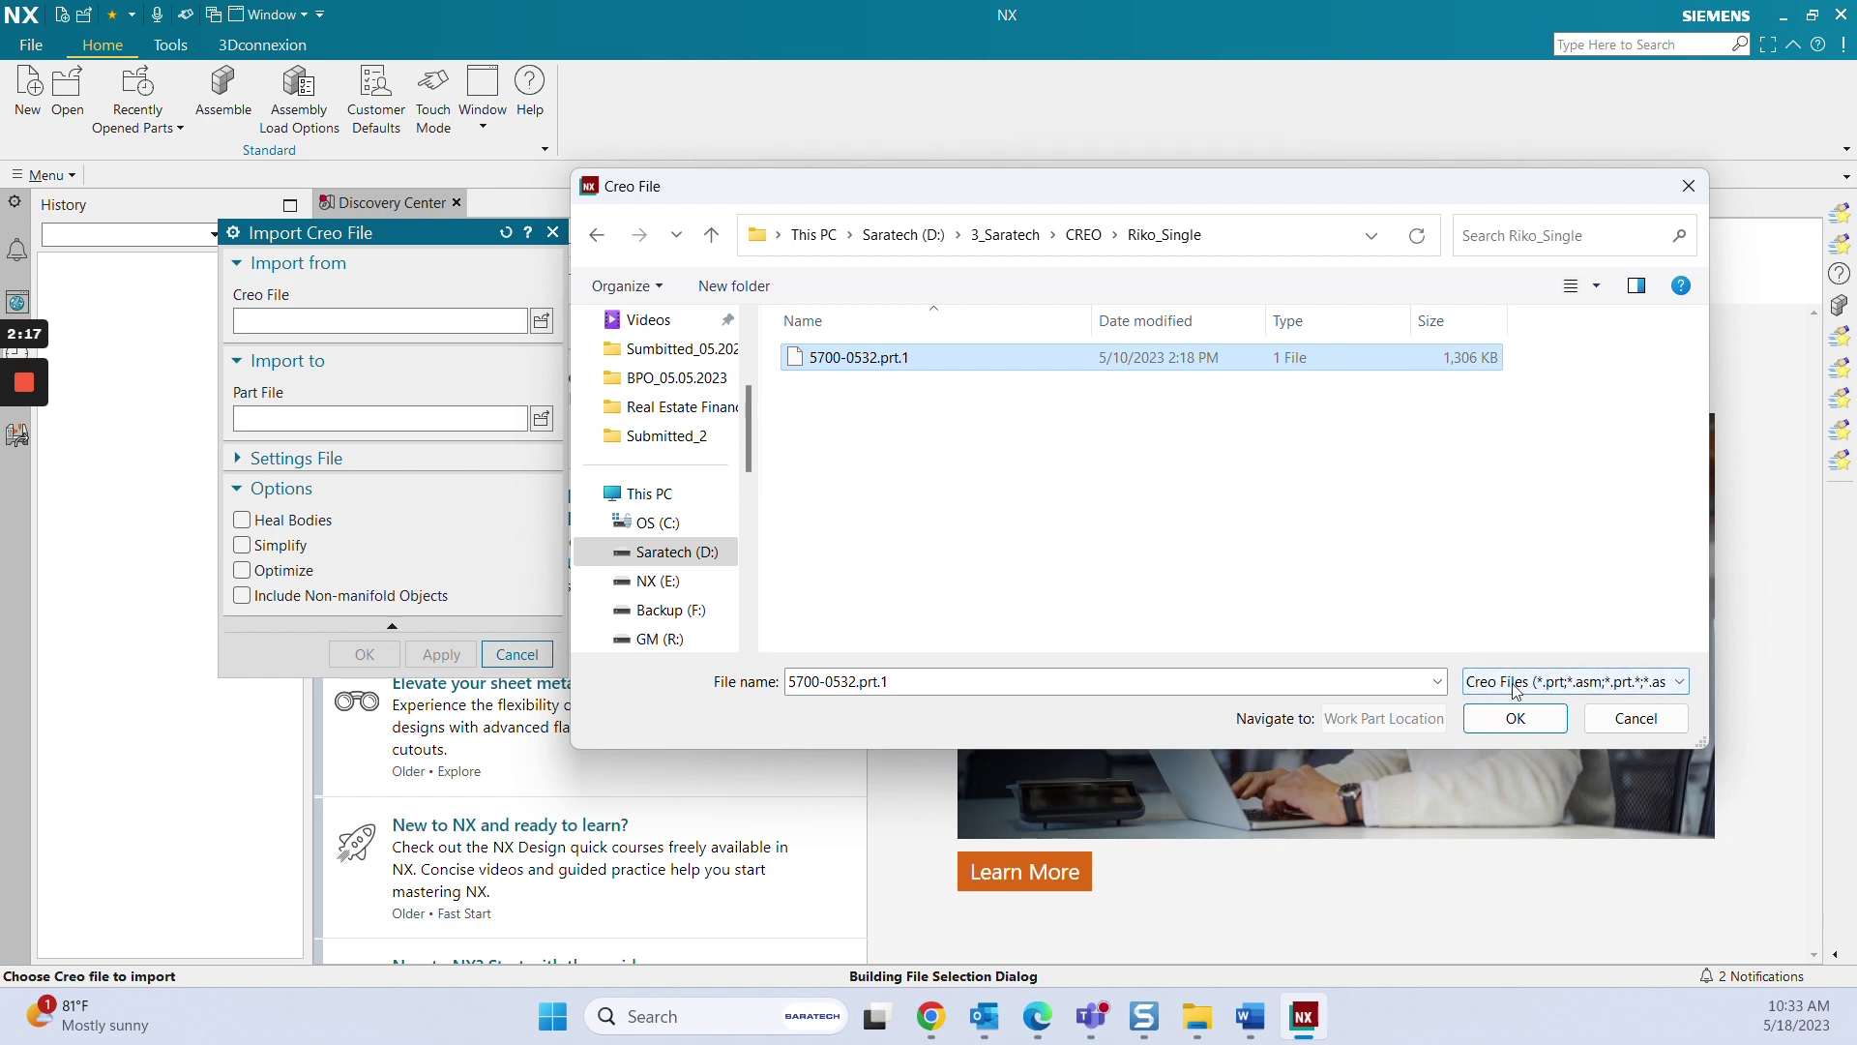
# - Confirm 5700-0532.prt.1 with the Creo Files filter and run the import
pyautogui.click(1683, 684)
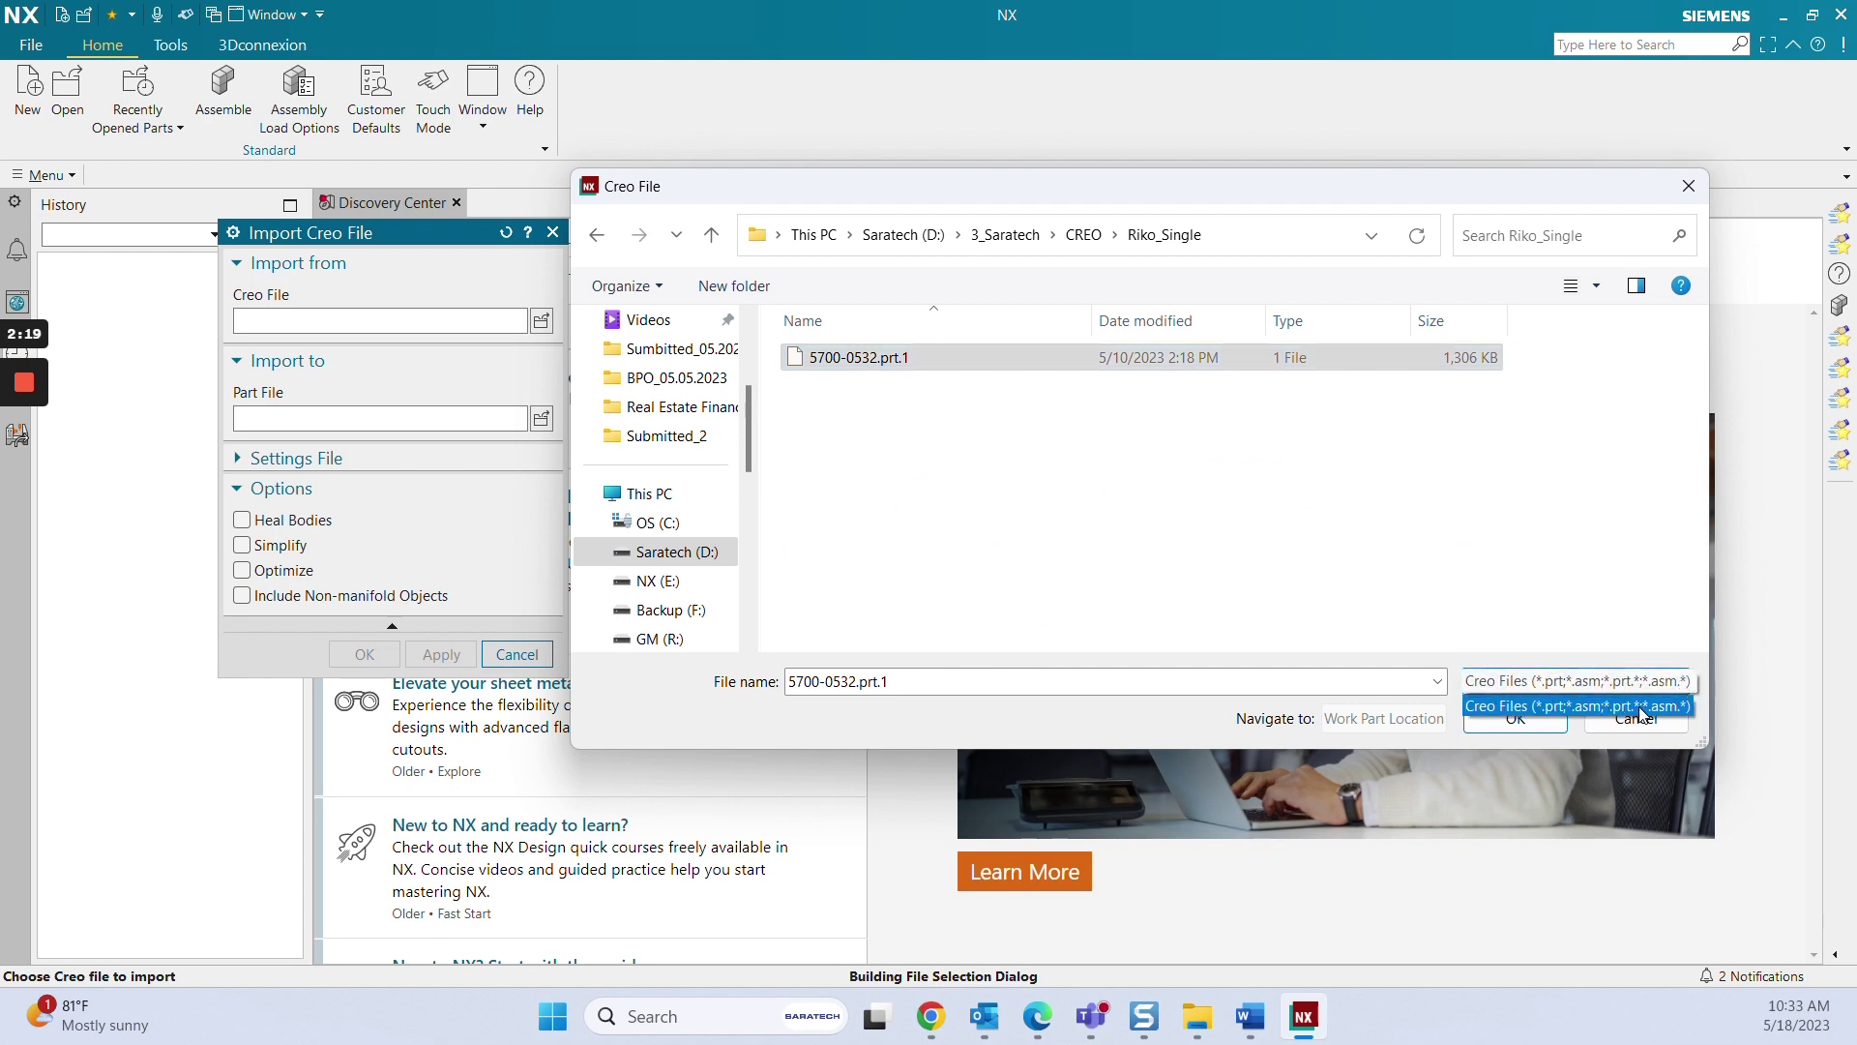
pyautogui.click(1045, 563)
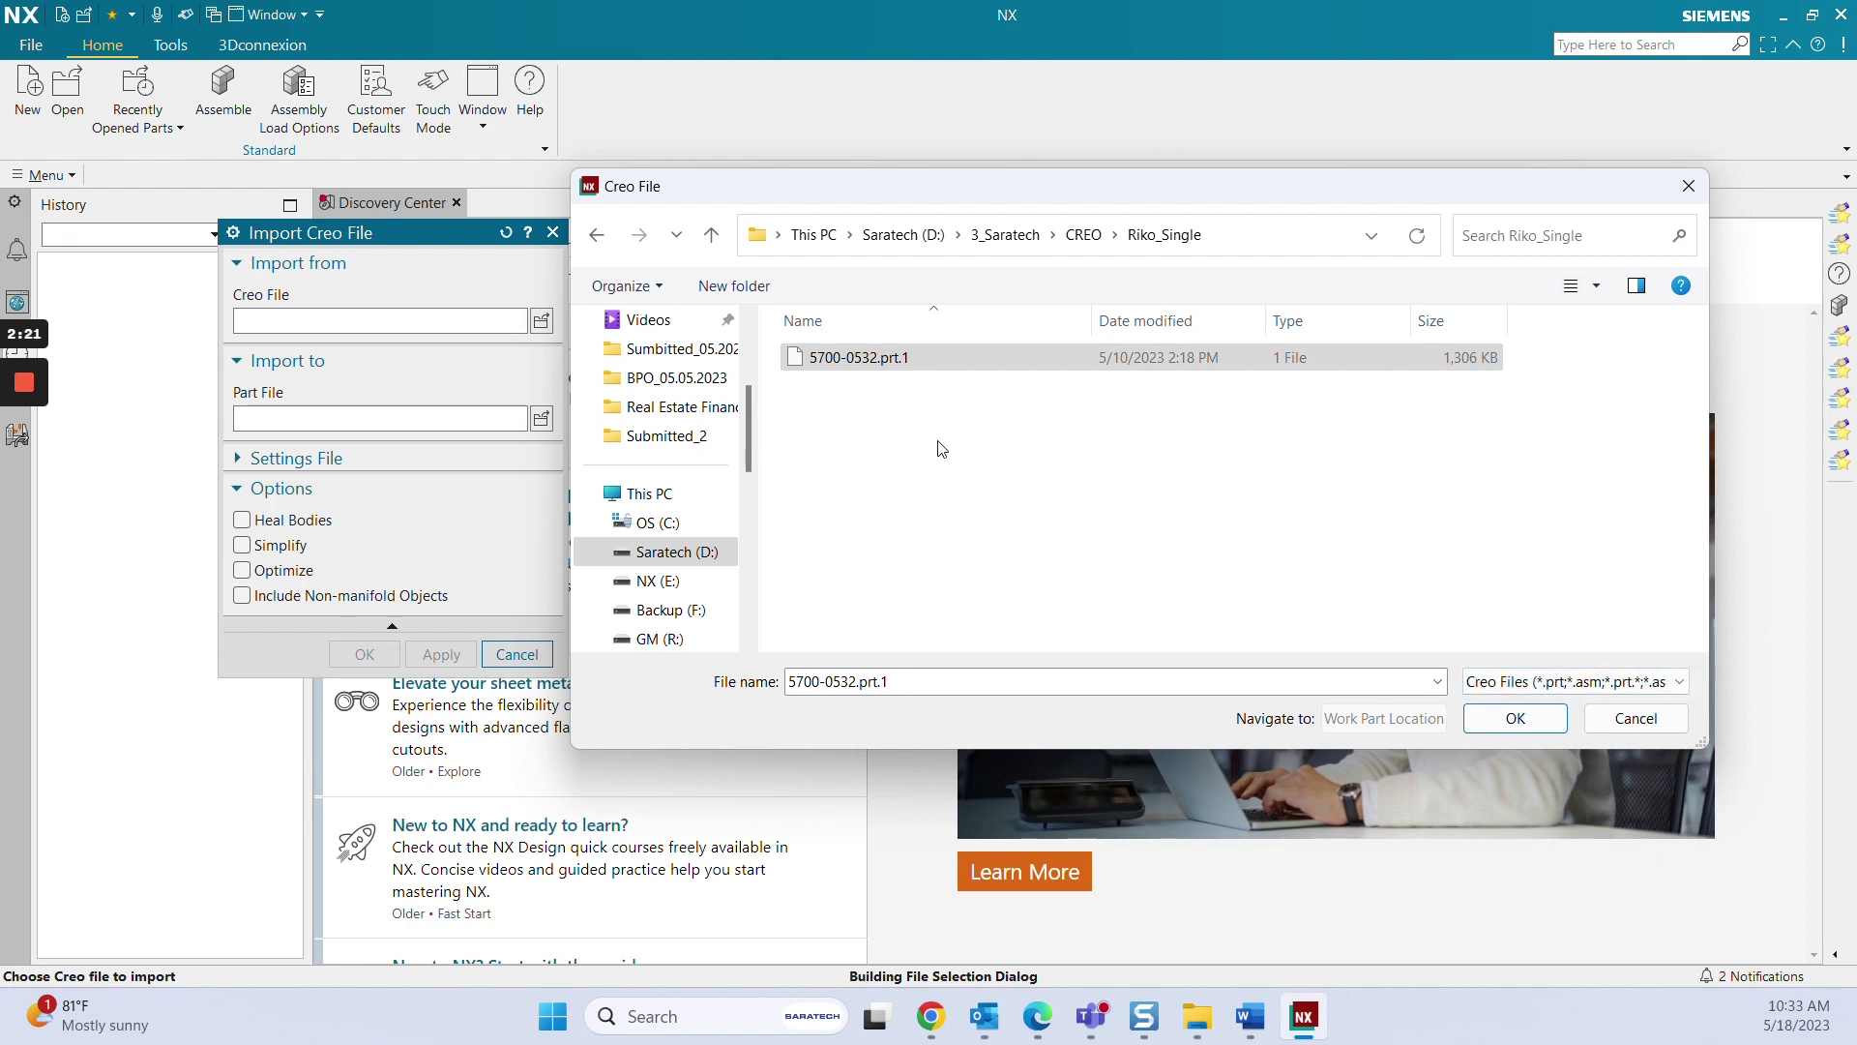
pyautogui.click(846, 363)
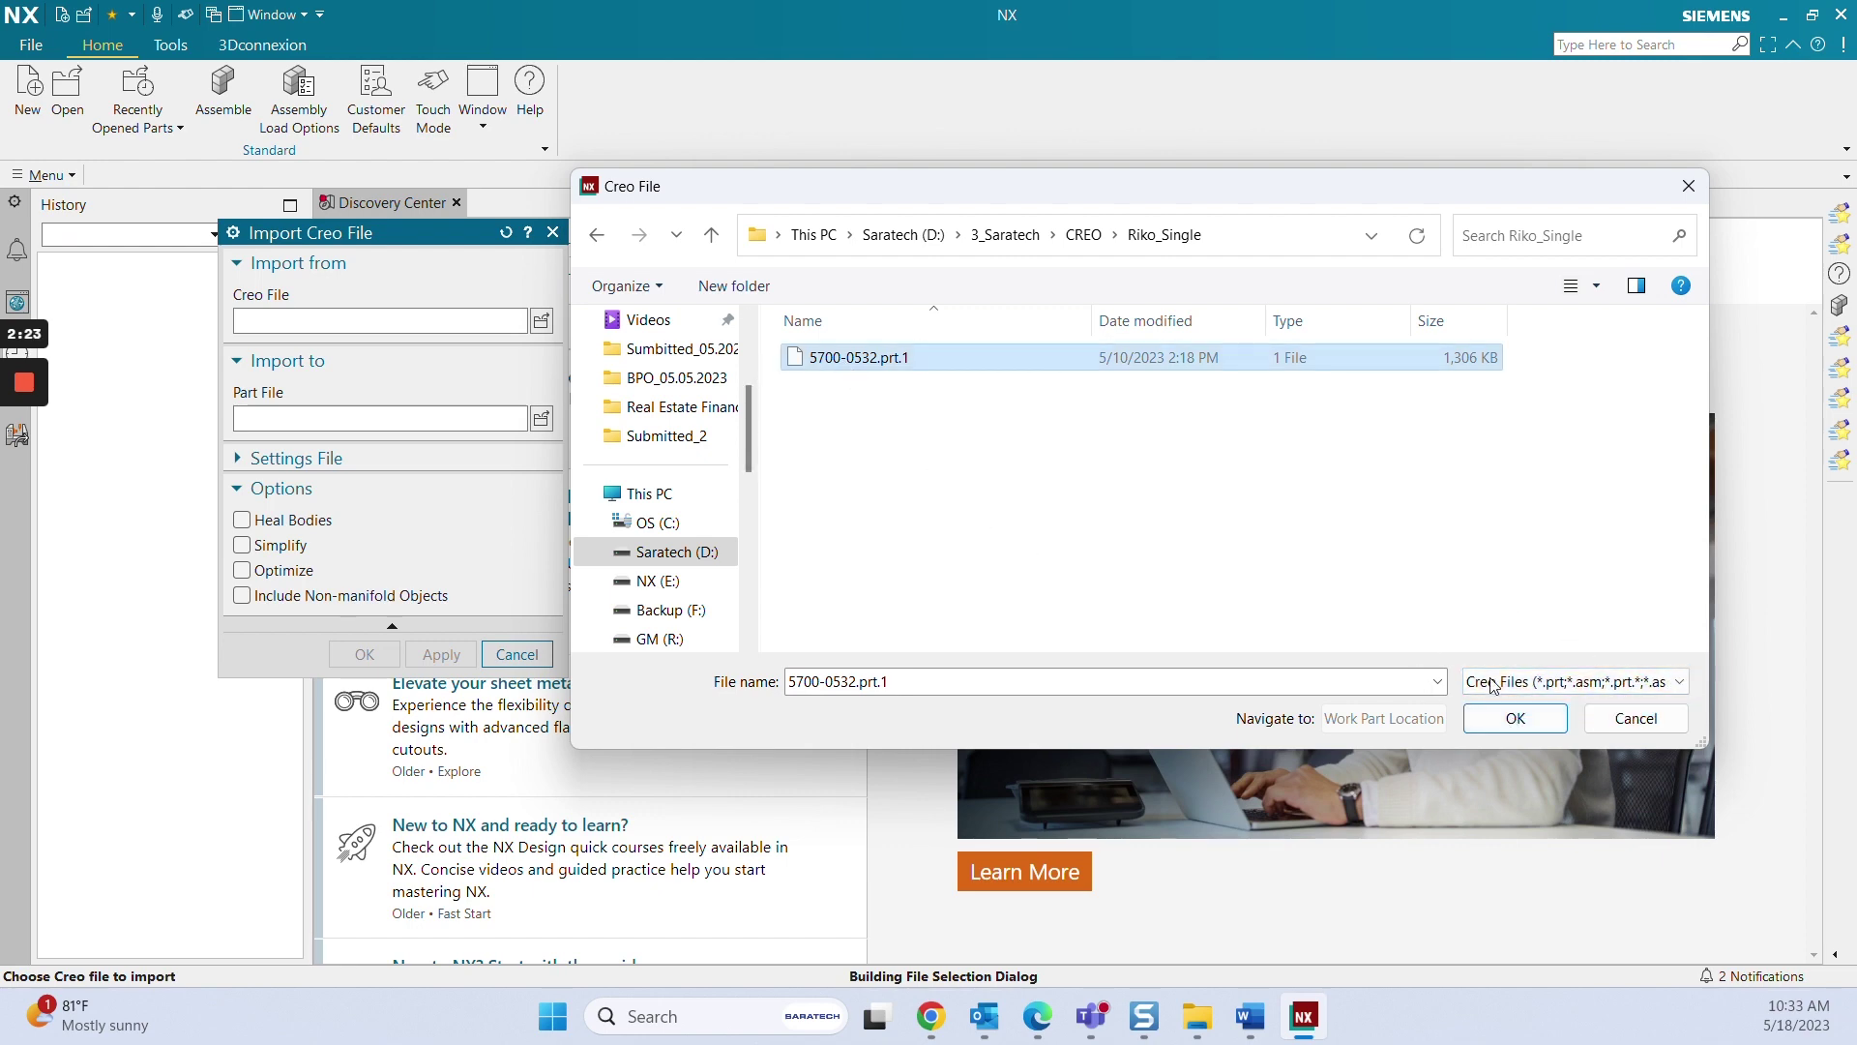
pyautogui.click(1524, 718)
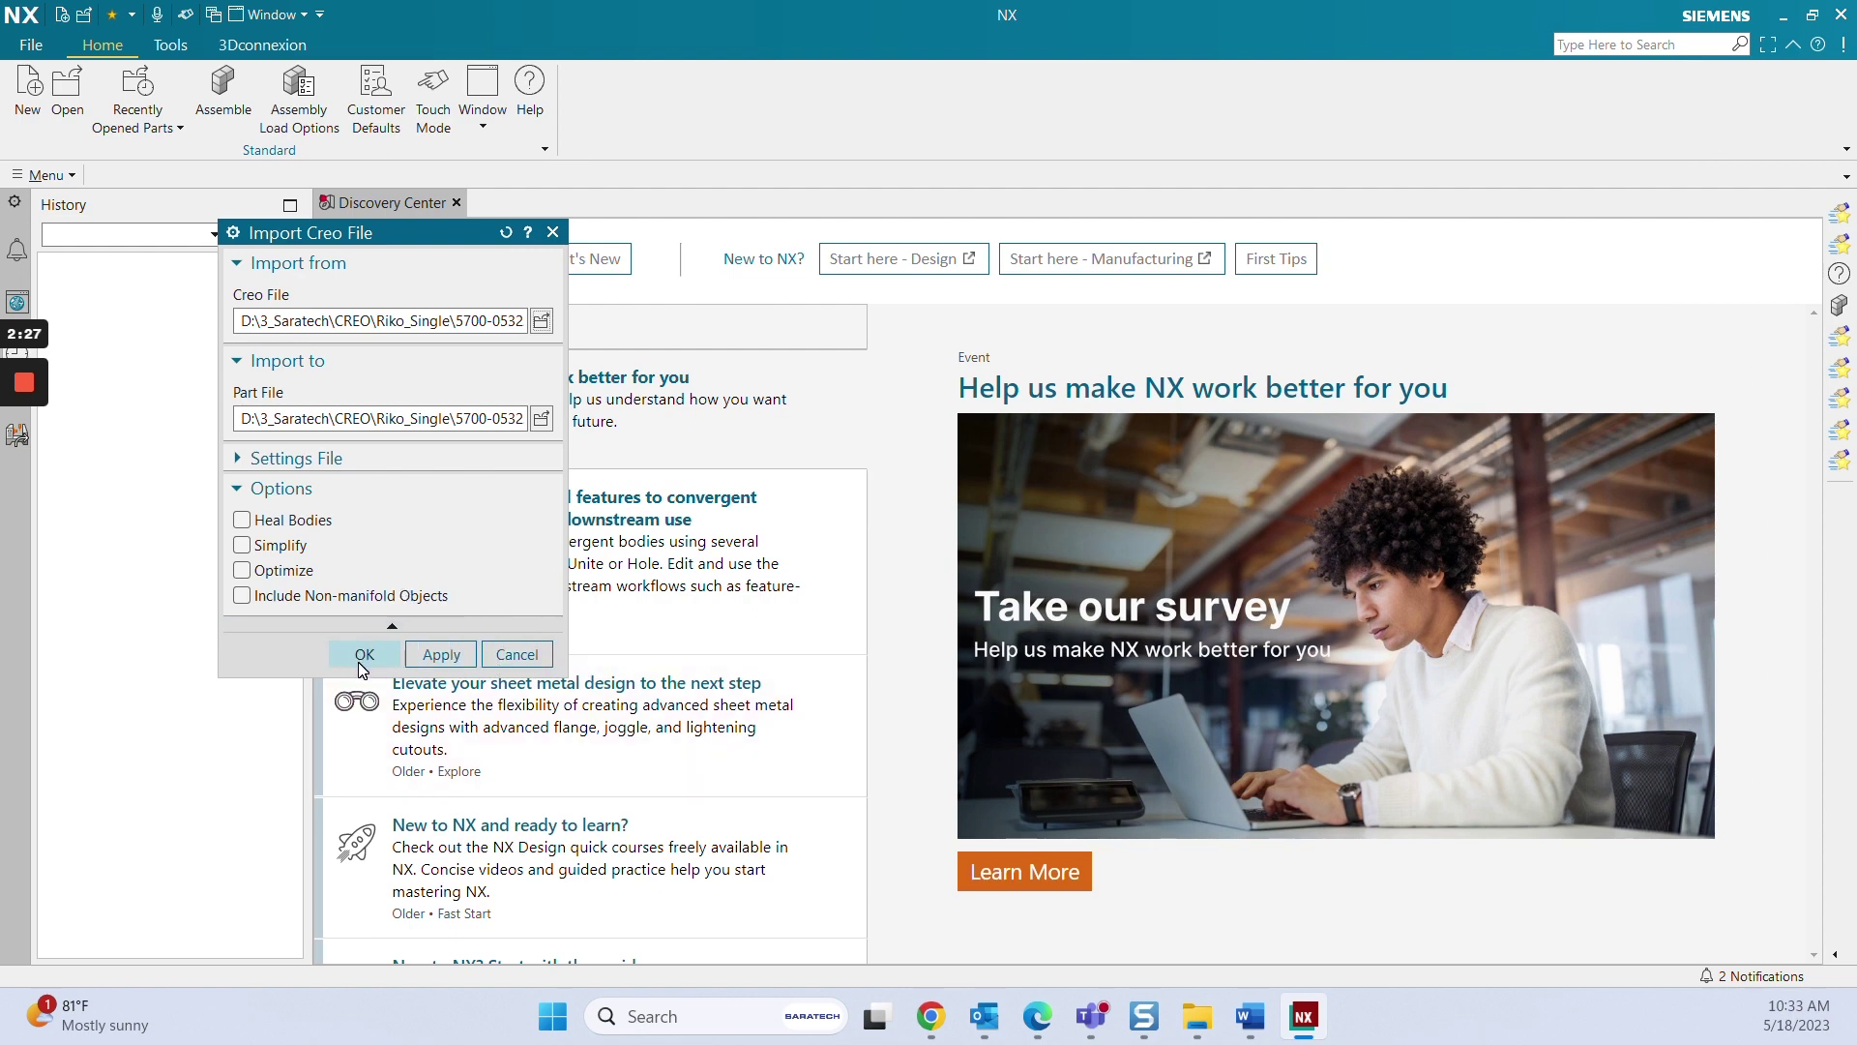
pyautogui.click(446, 661)
pyautogui.moveTo(1043, 292); pyautogui.dragTo(1547, 257)
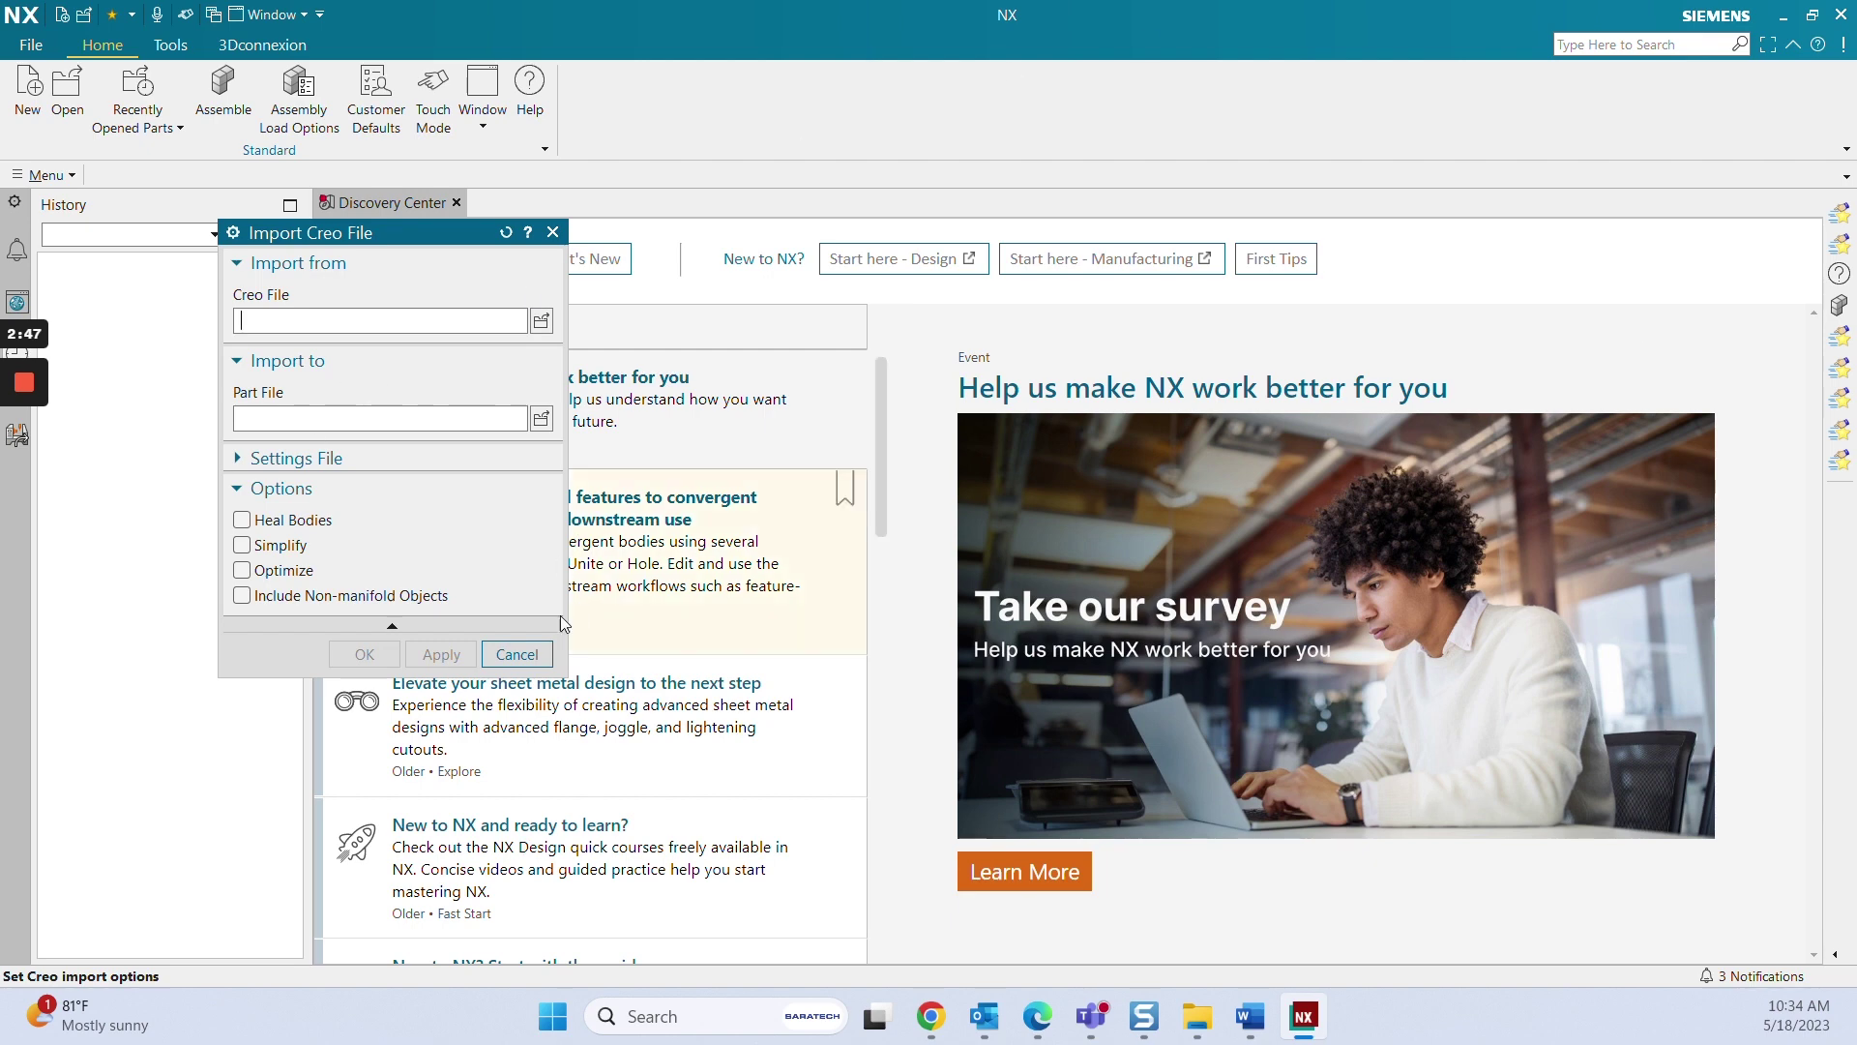
pyautogui.click(516, 654)
# - Verify the new 5700-0532.prt exists in Riko_Single, then return to NX
pyautogui.click(1198, 1015)
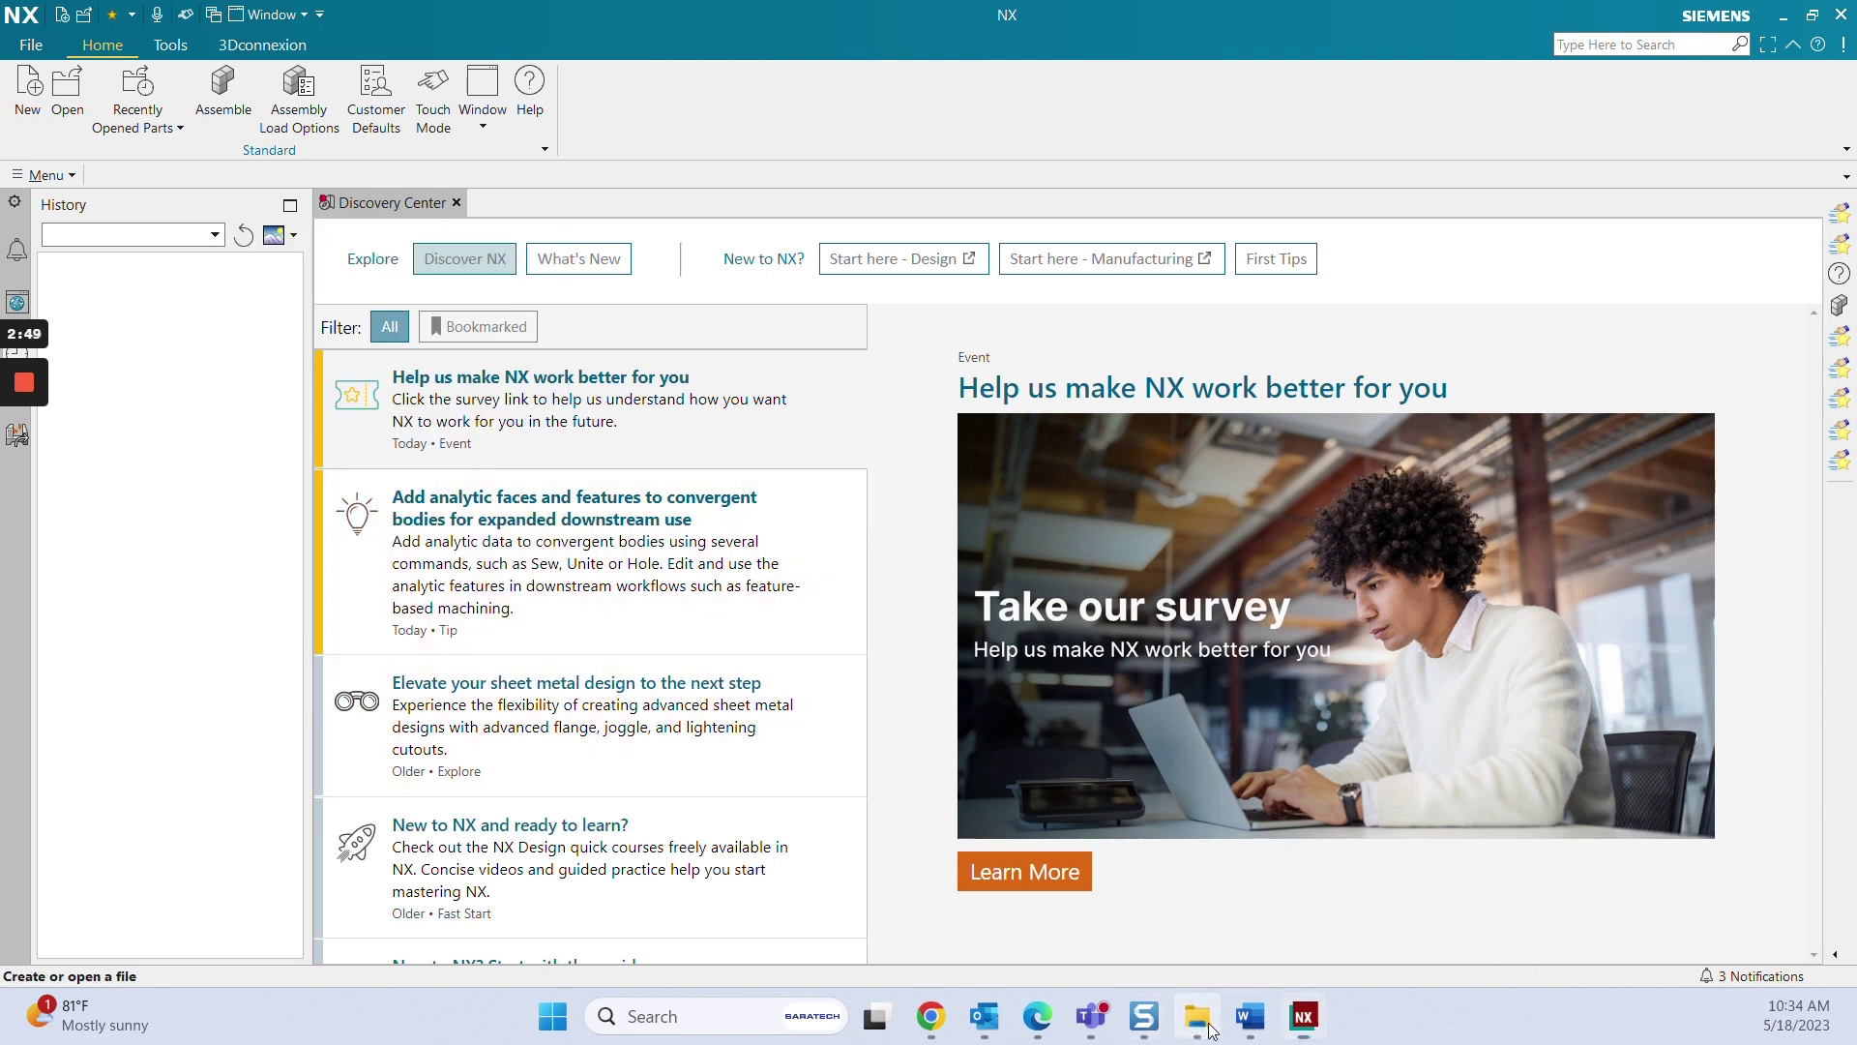
pyautogui.click(656, 348)
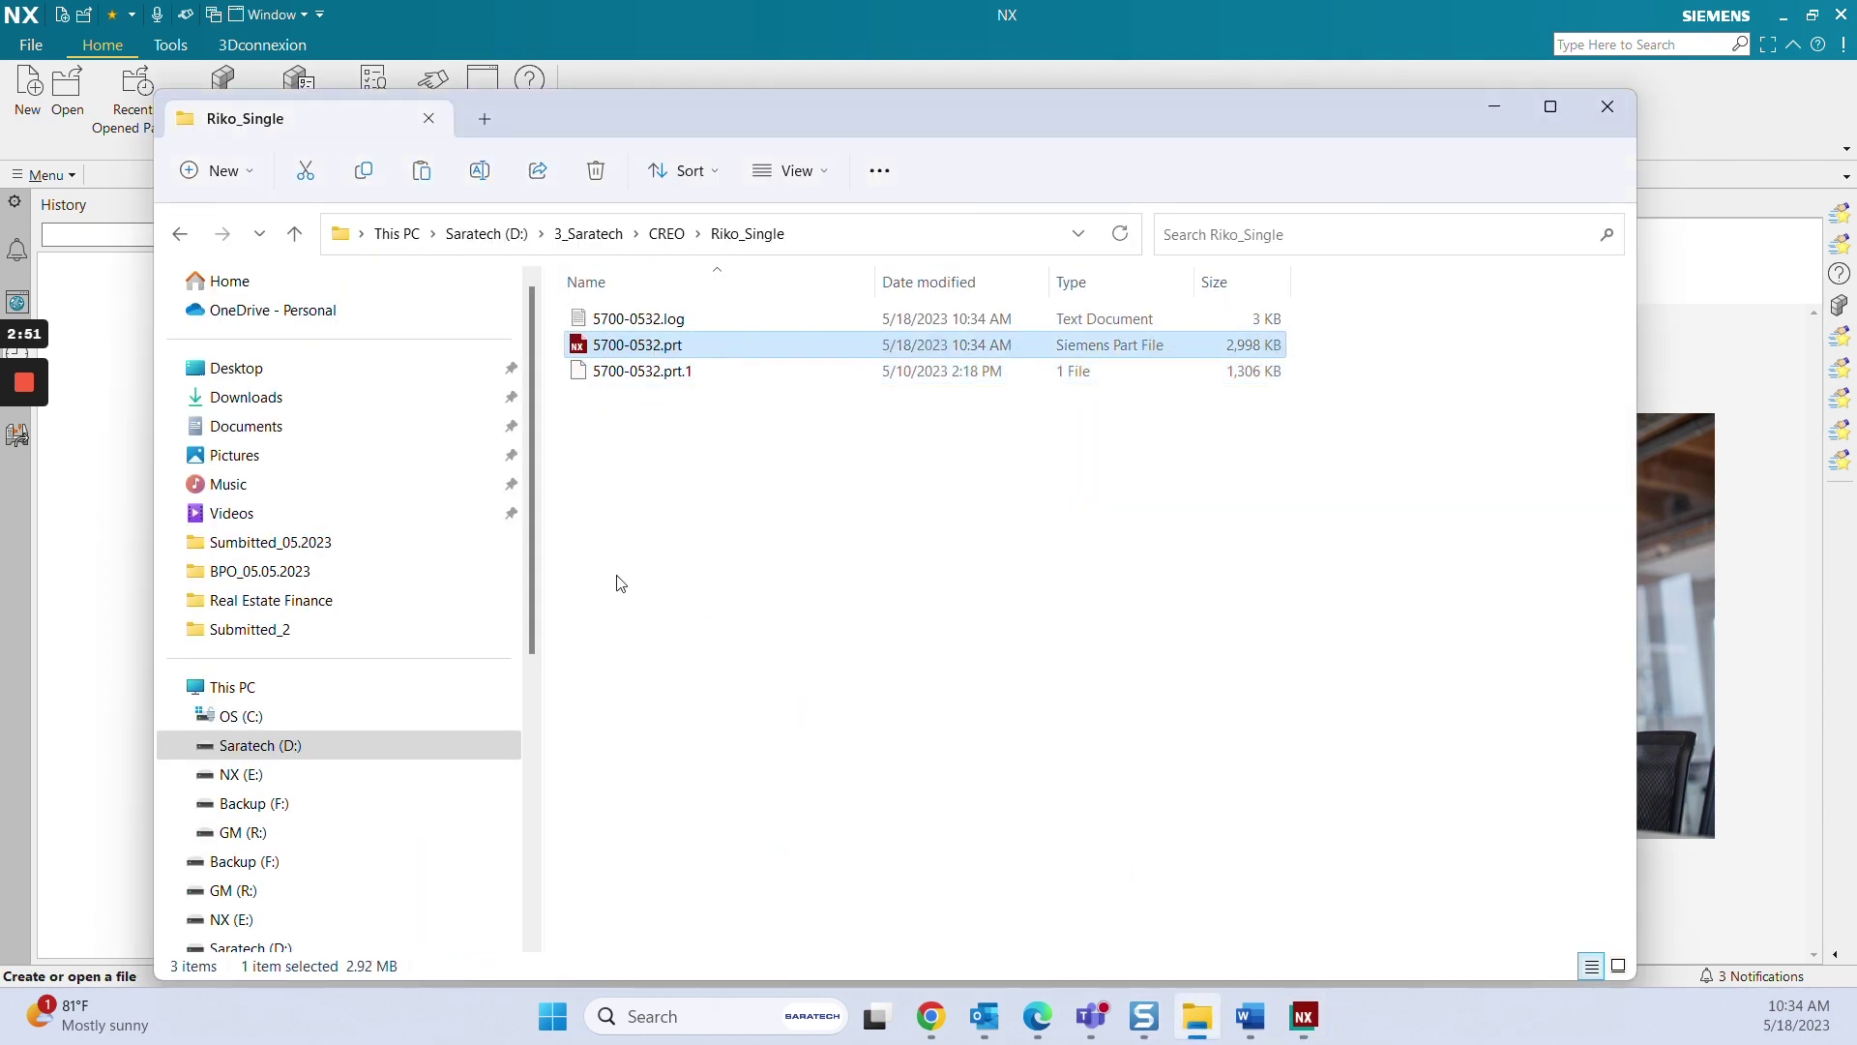
pyautogui.click(832, 17)
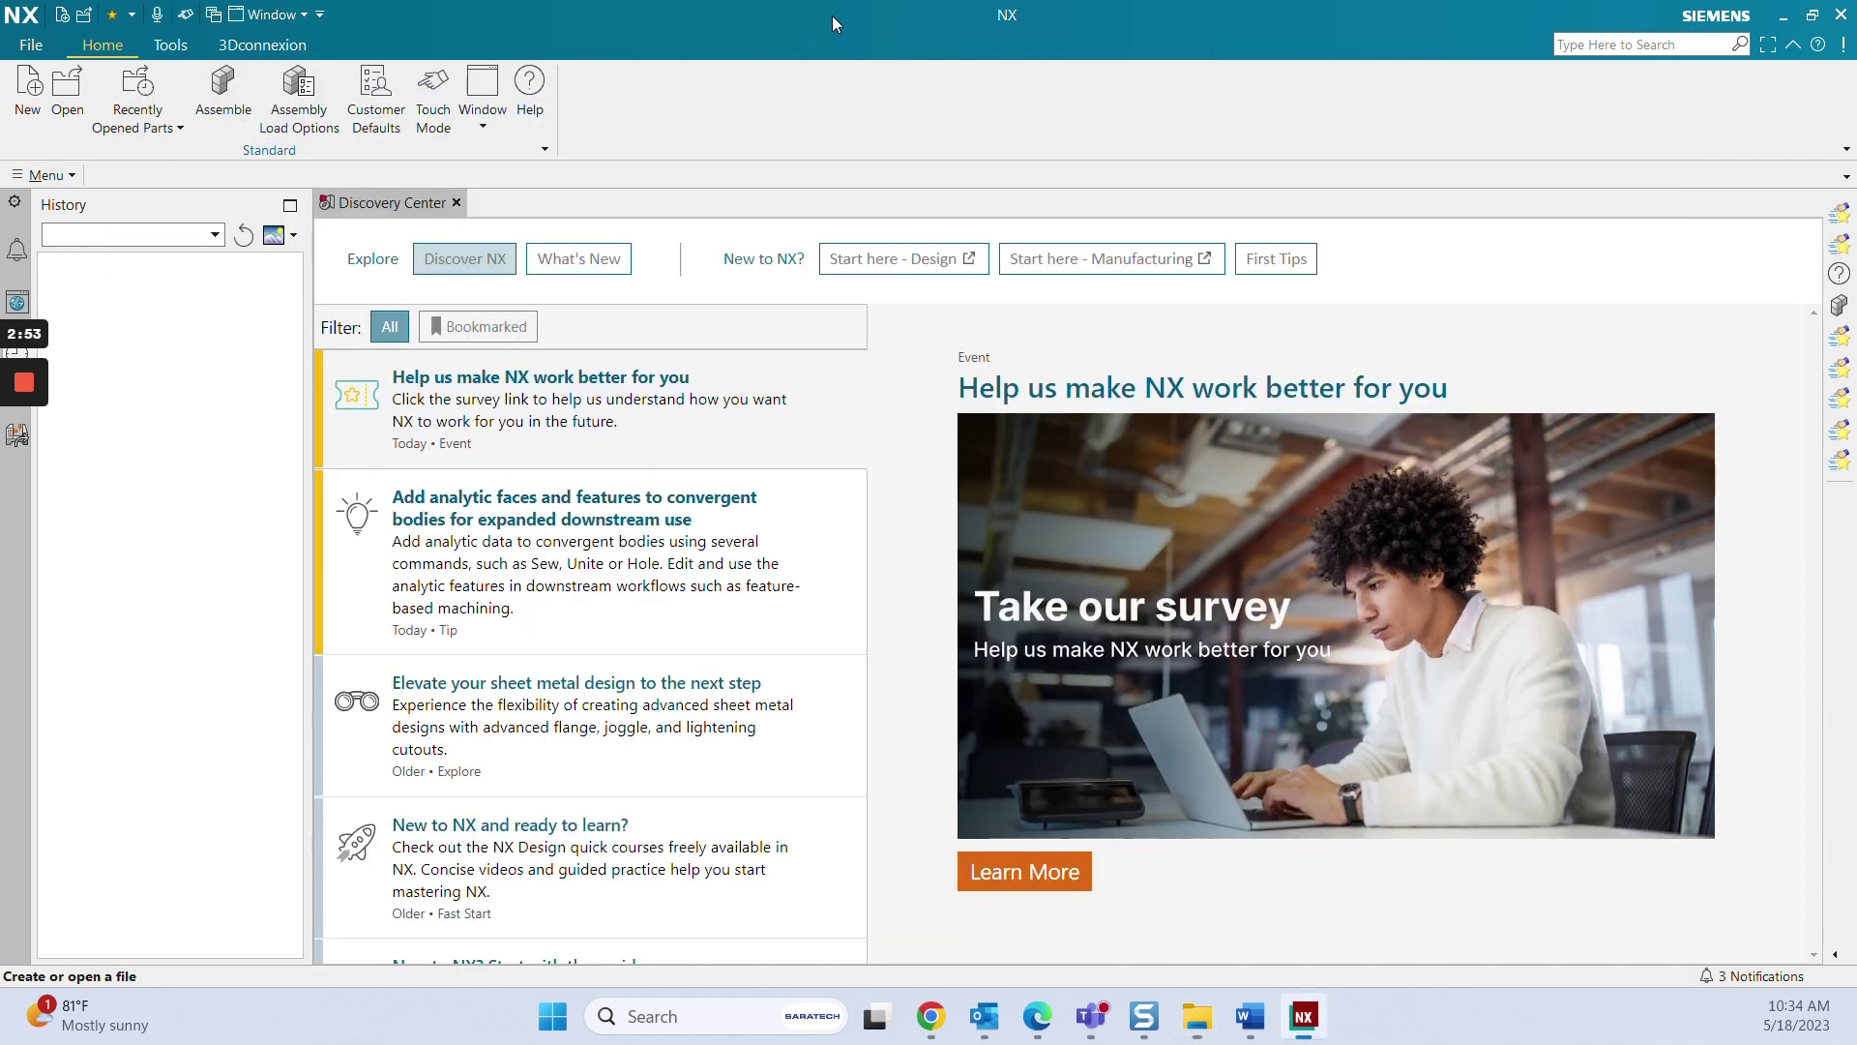
pyautogui.click(62, 98)
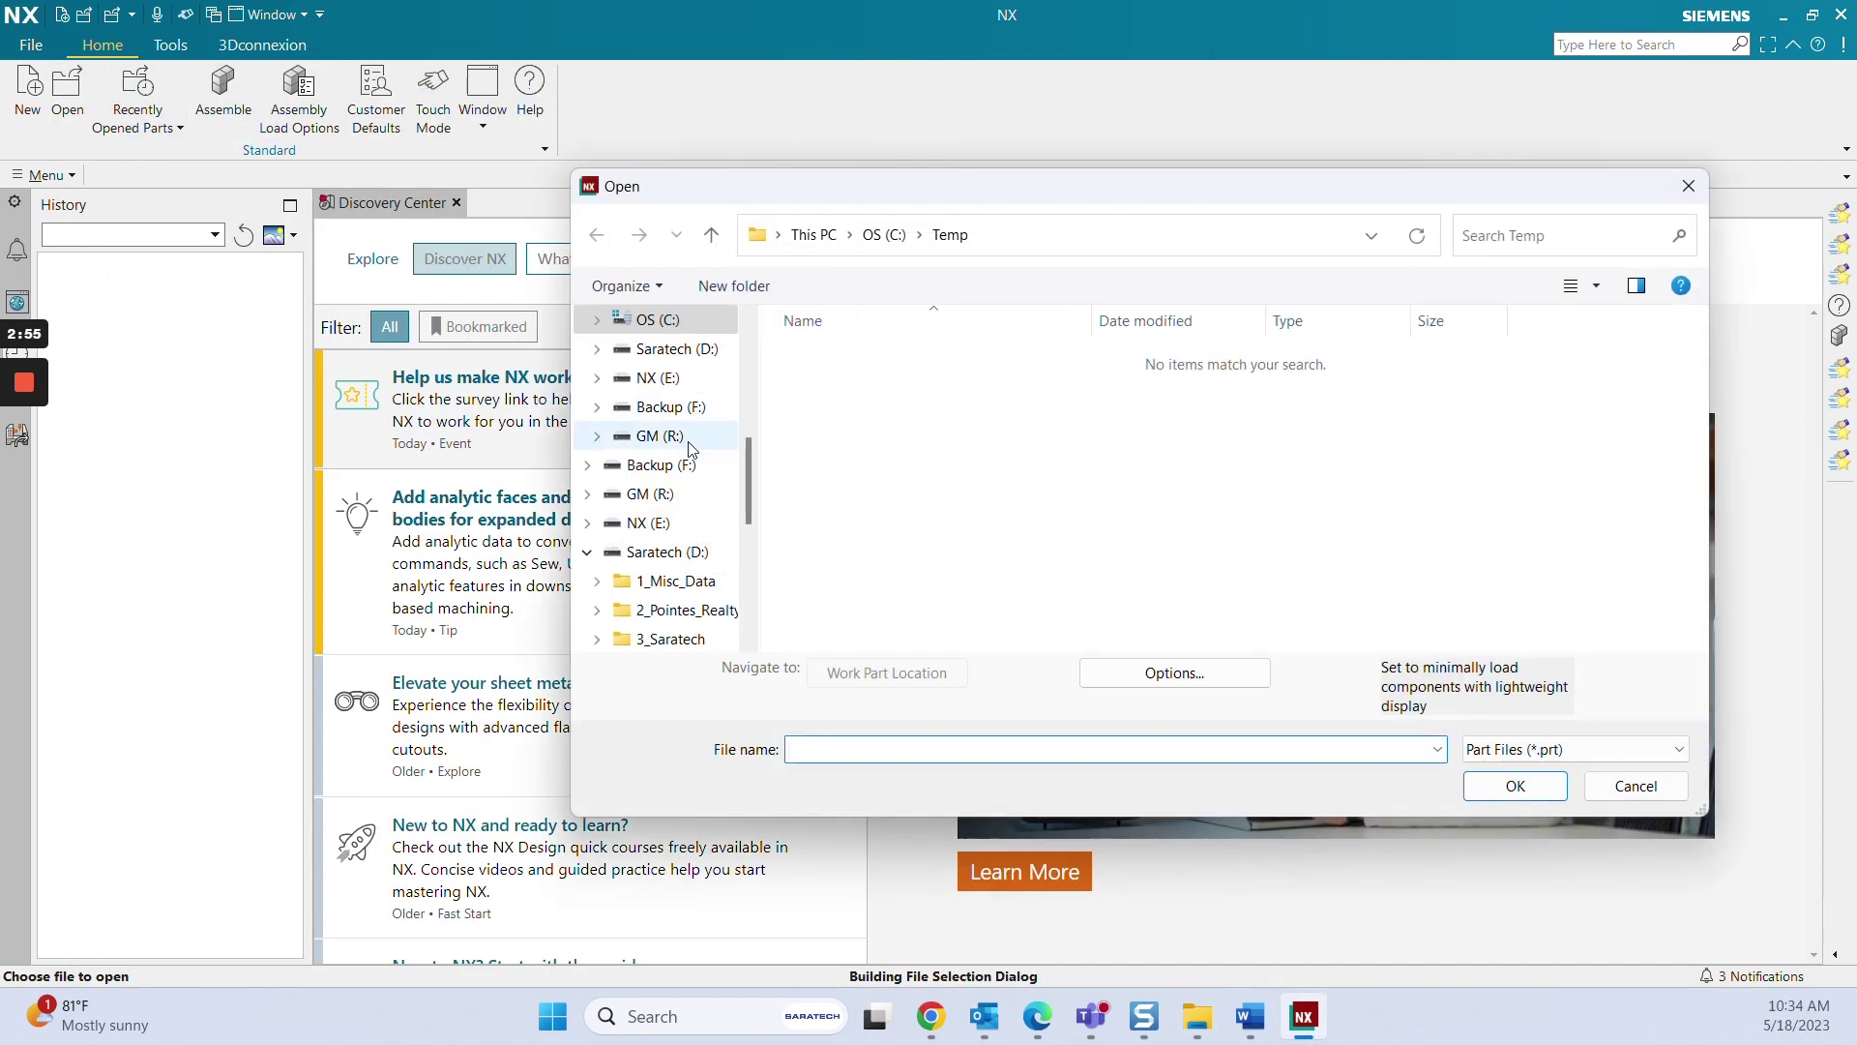
pyautogui.click(671, 638)
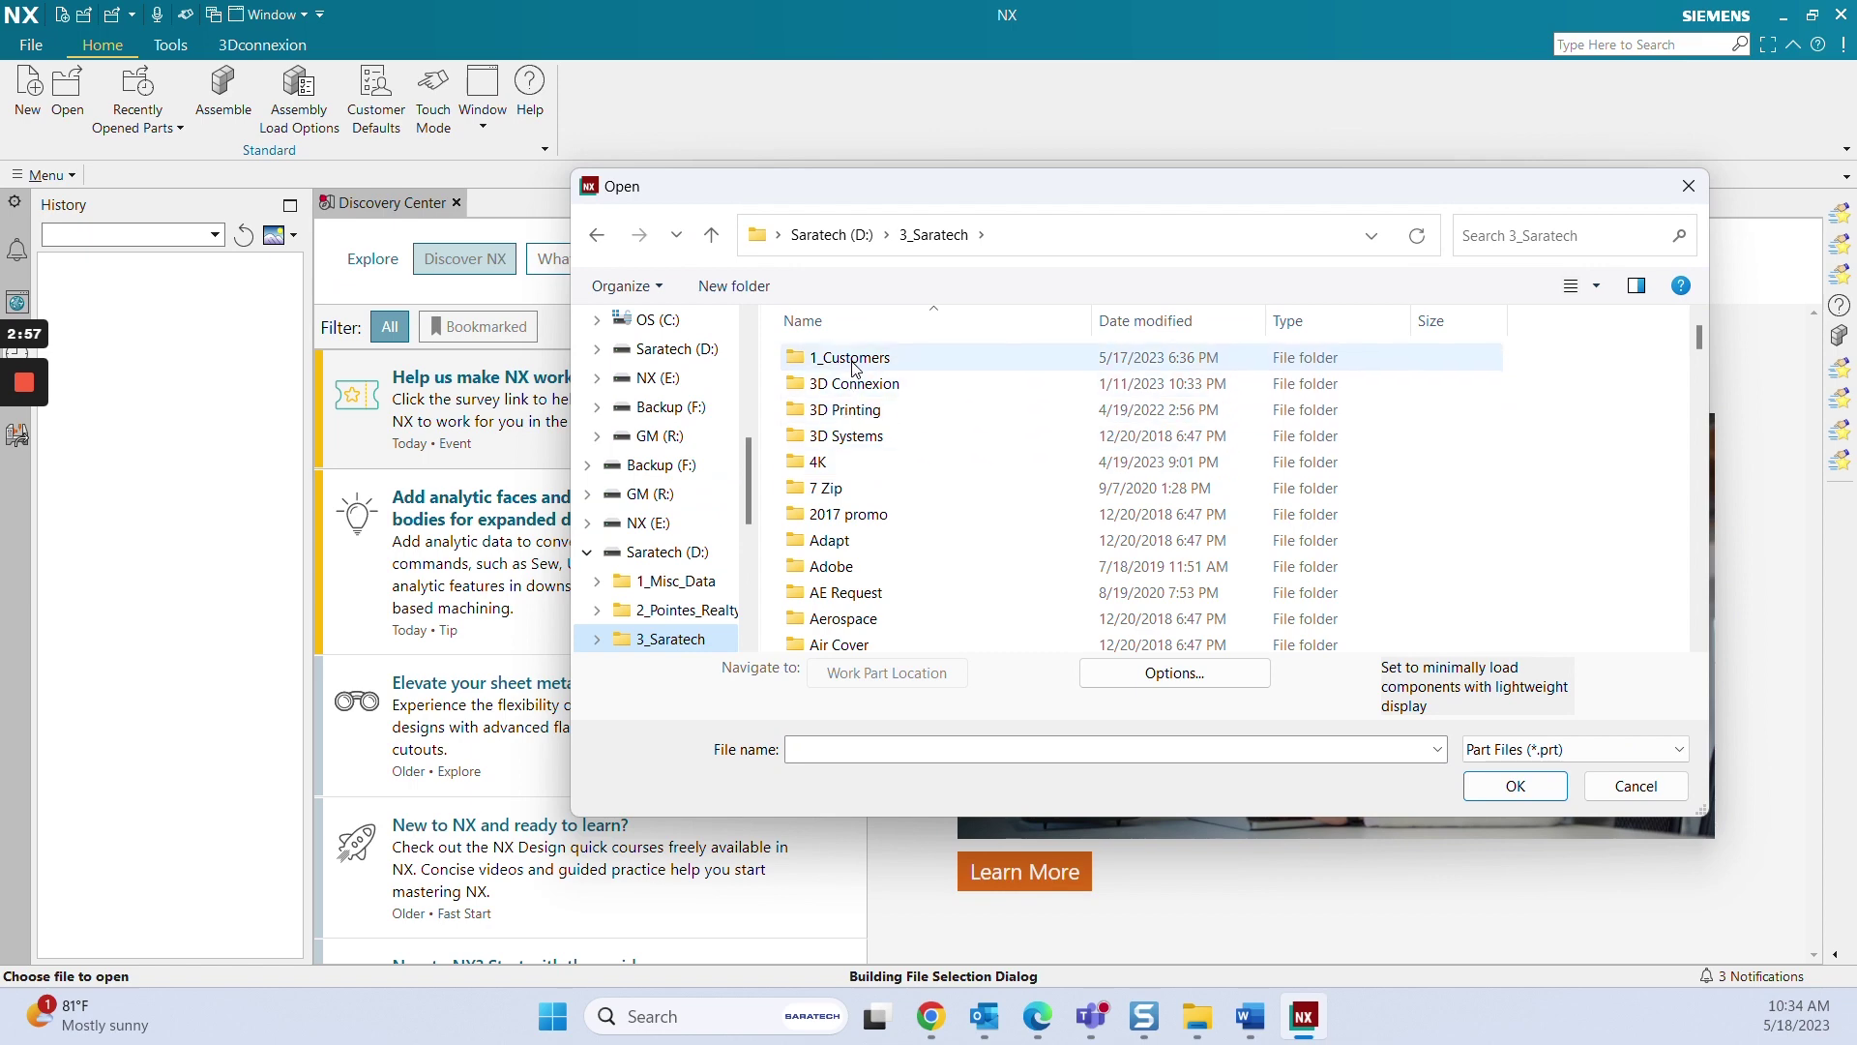
pyautogui.scroll(-5, 871, 577)
pyautogui.scroll(-3, 870, 577)
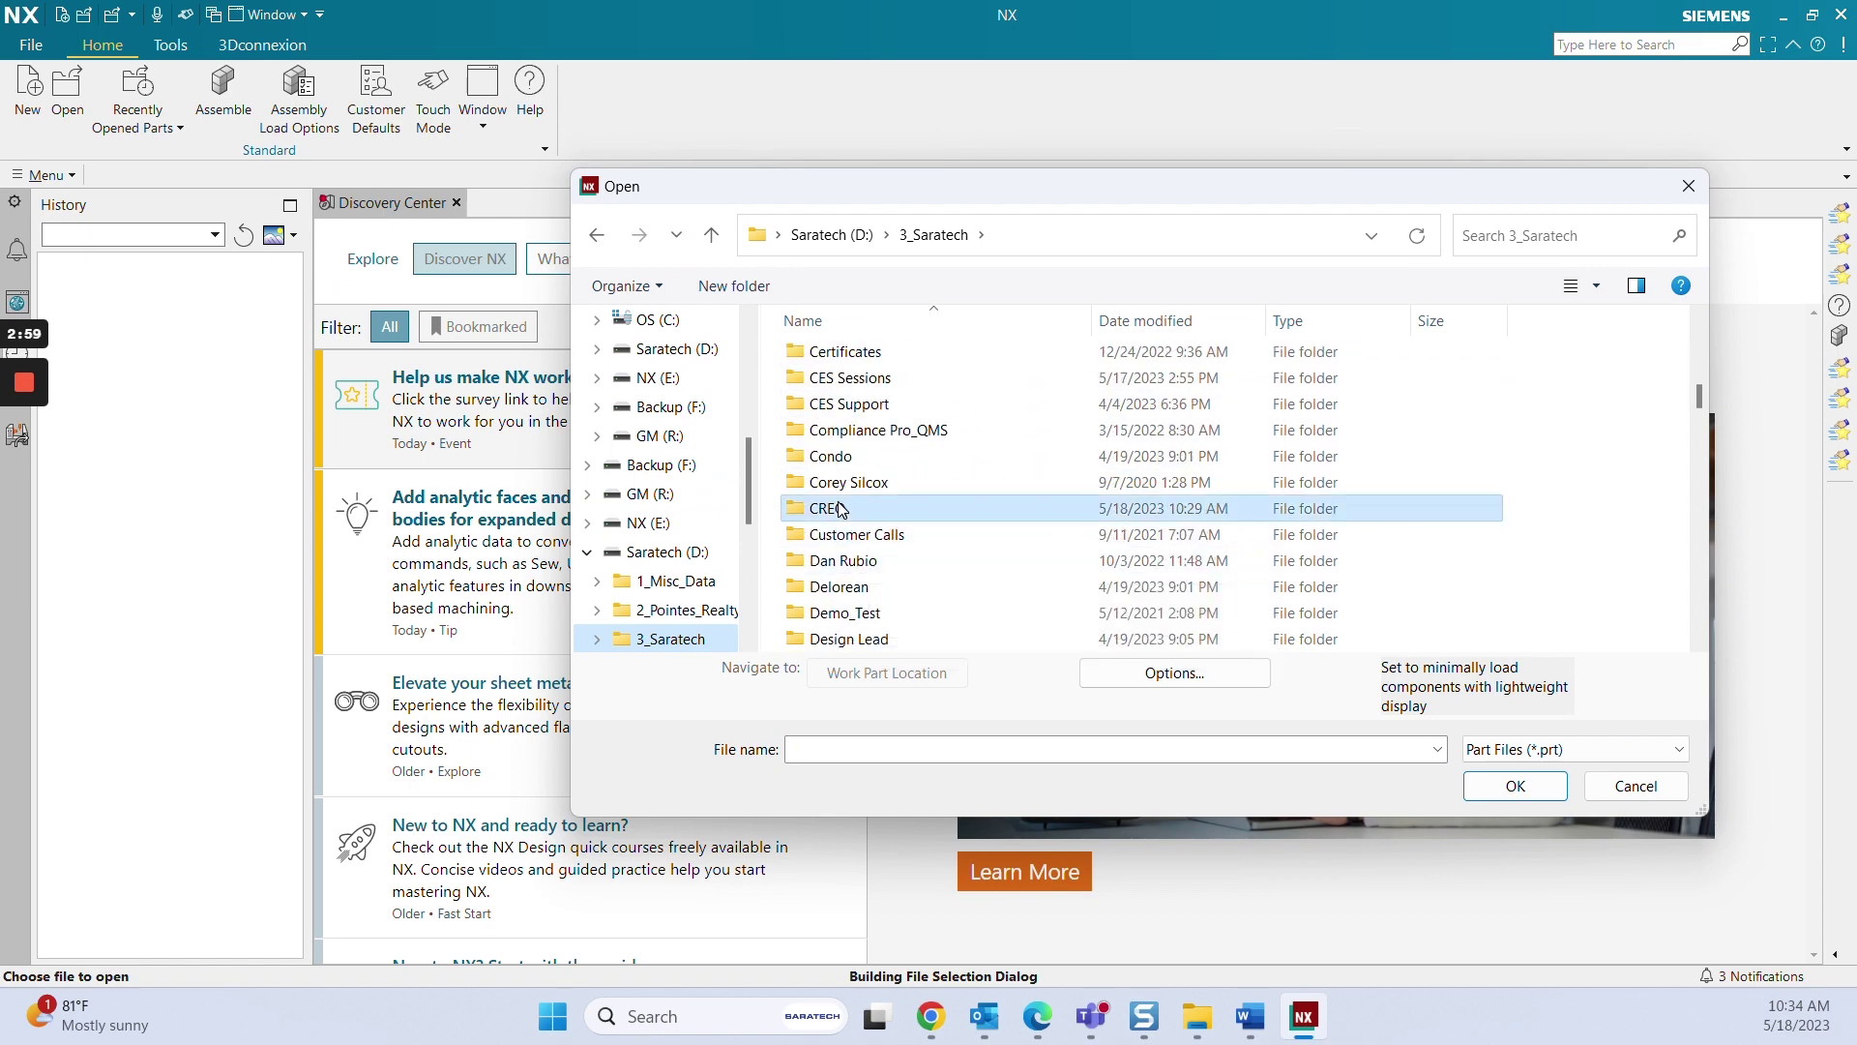
pyautogui.doubleClick(849, 508)
pyautogui.doubleClick(859, 443)
pyautogui.click(852, 363)
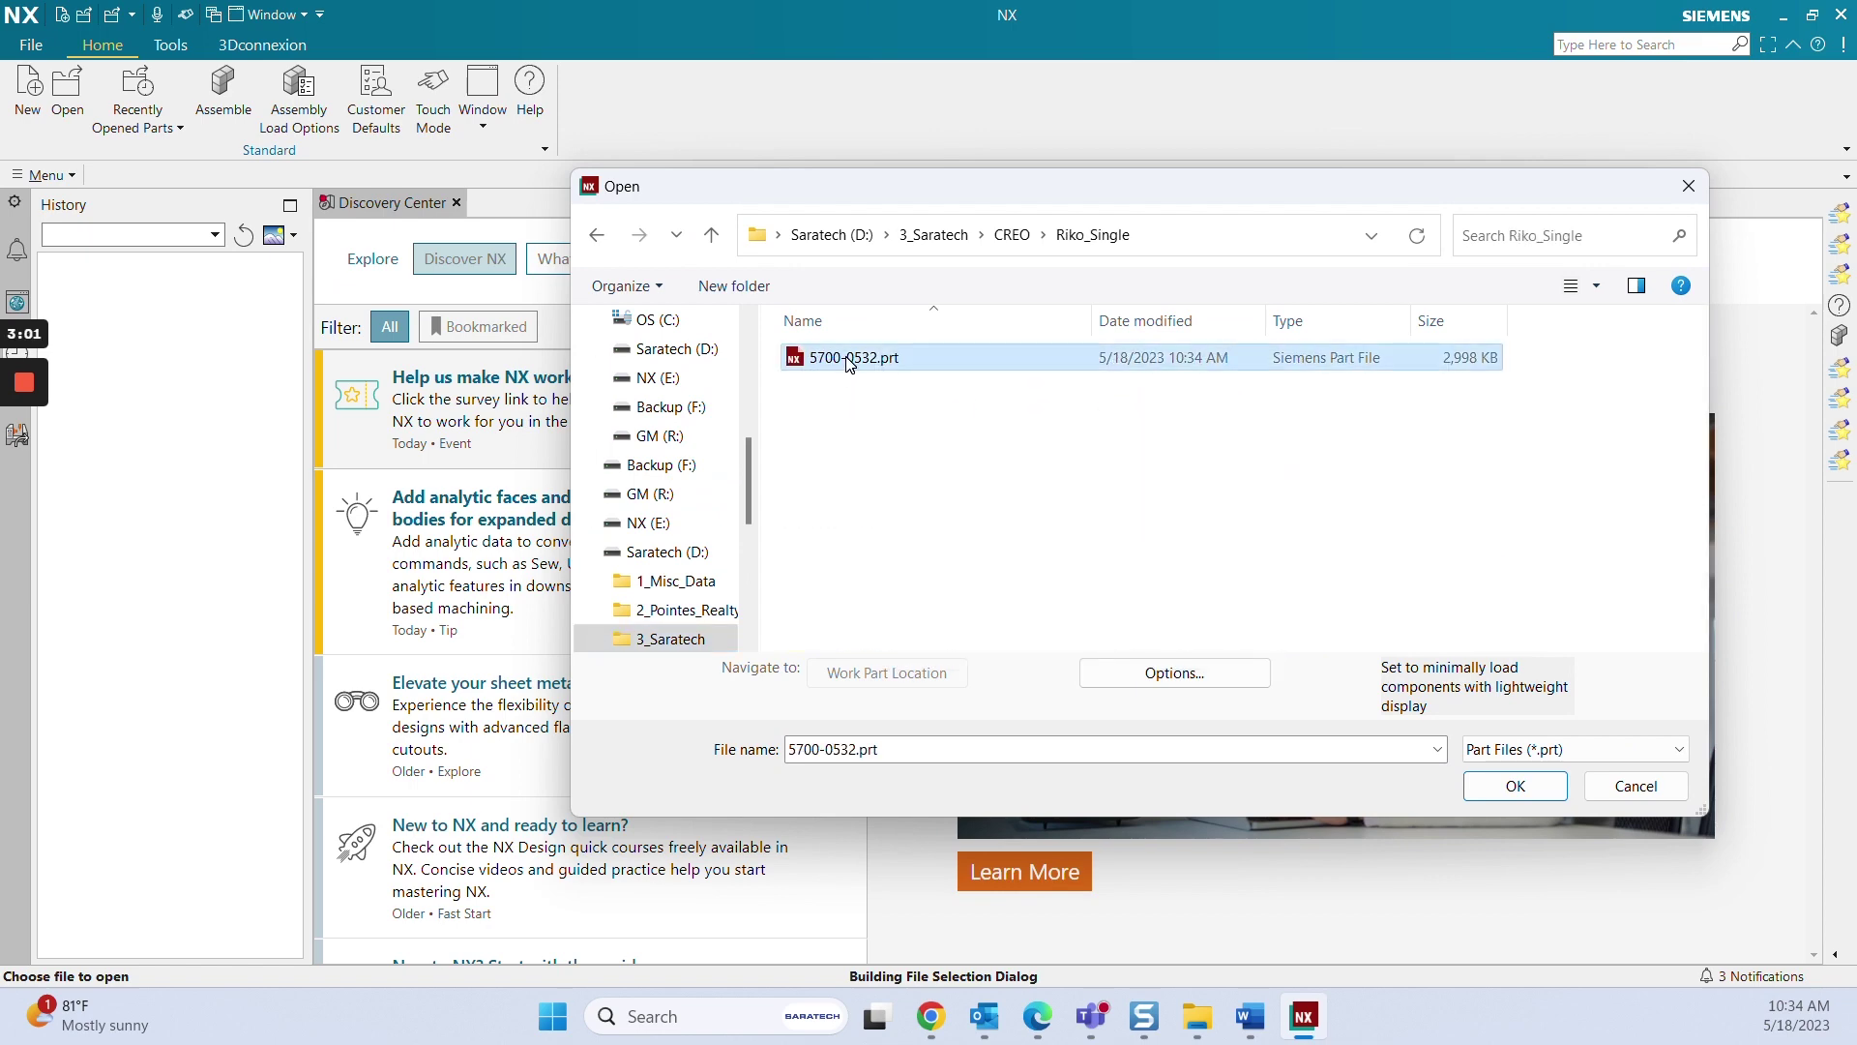
pyautogui.click(1511, 786)
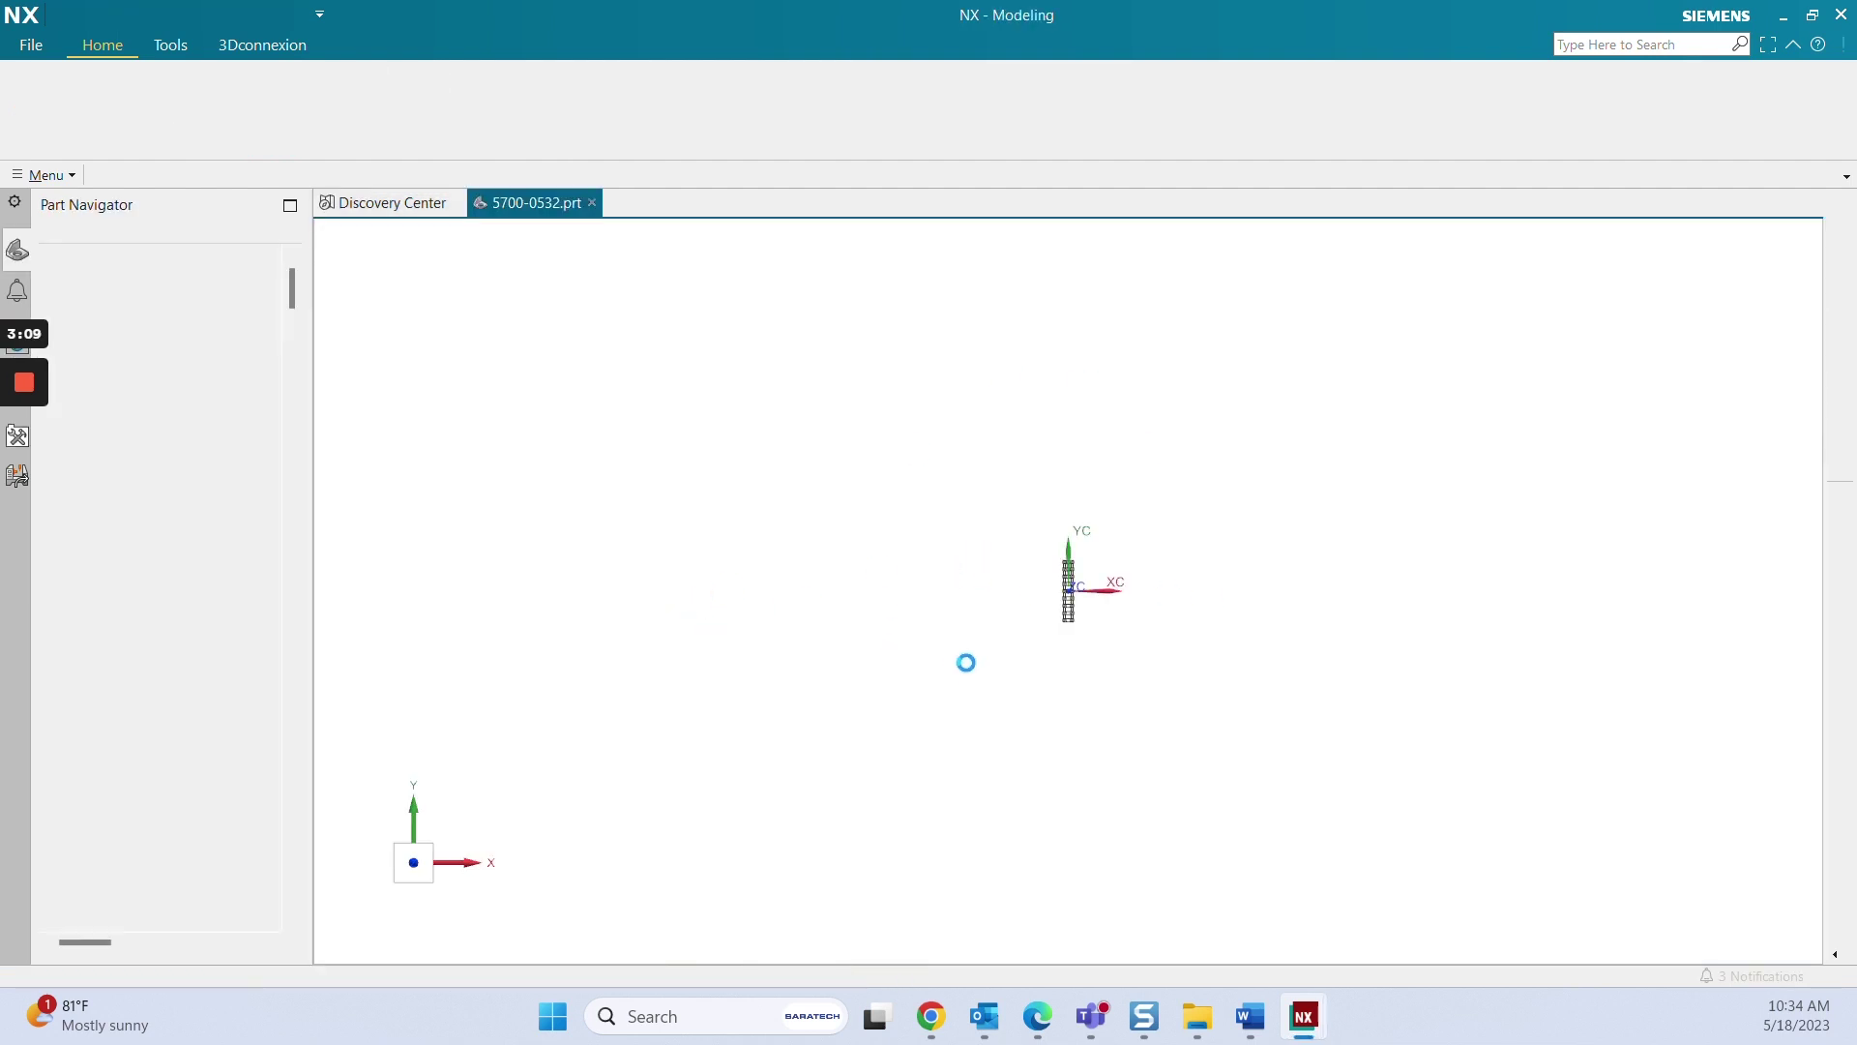
pyautogui.hotkey('ctrl', 'f')
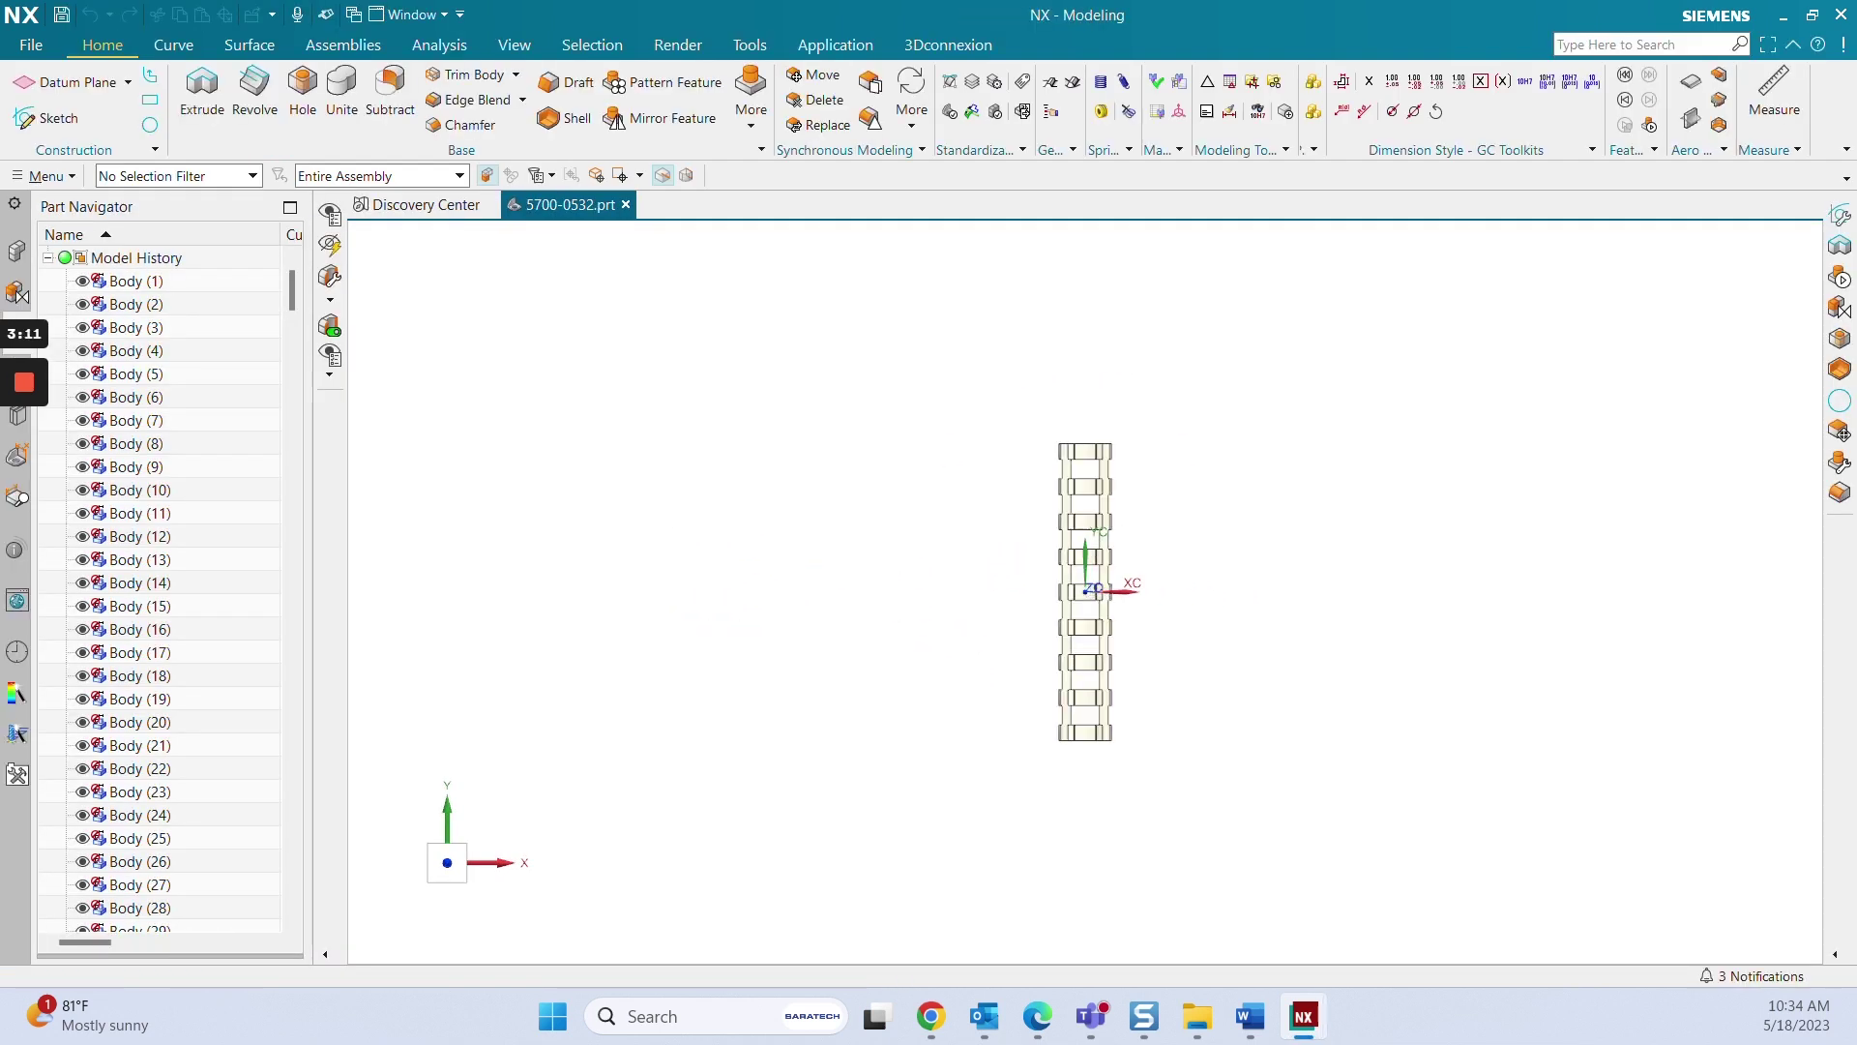
pyautogui.moveTo(1085, 580); pyautogui.dragTo(1016, 522, button='middle')
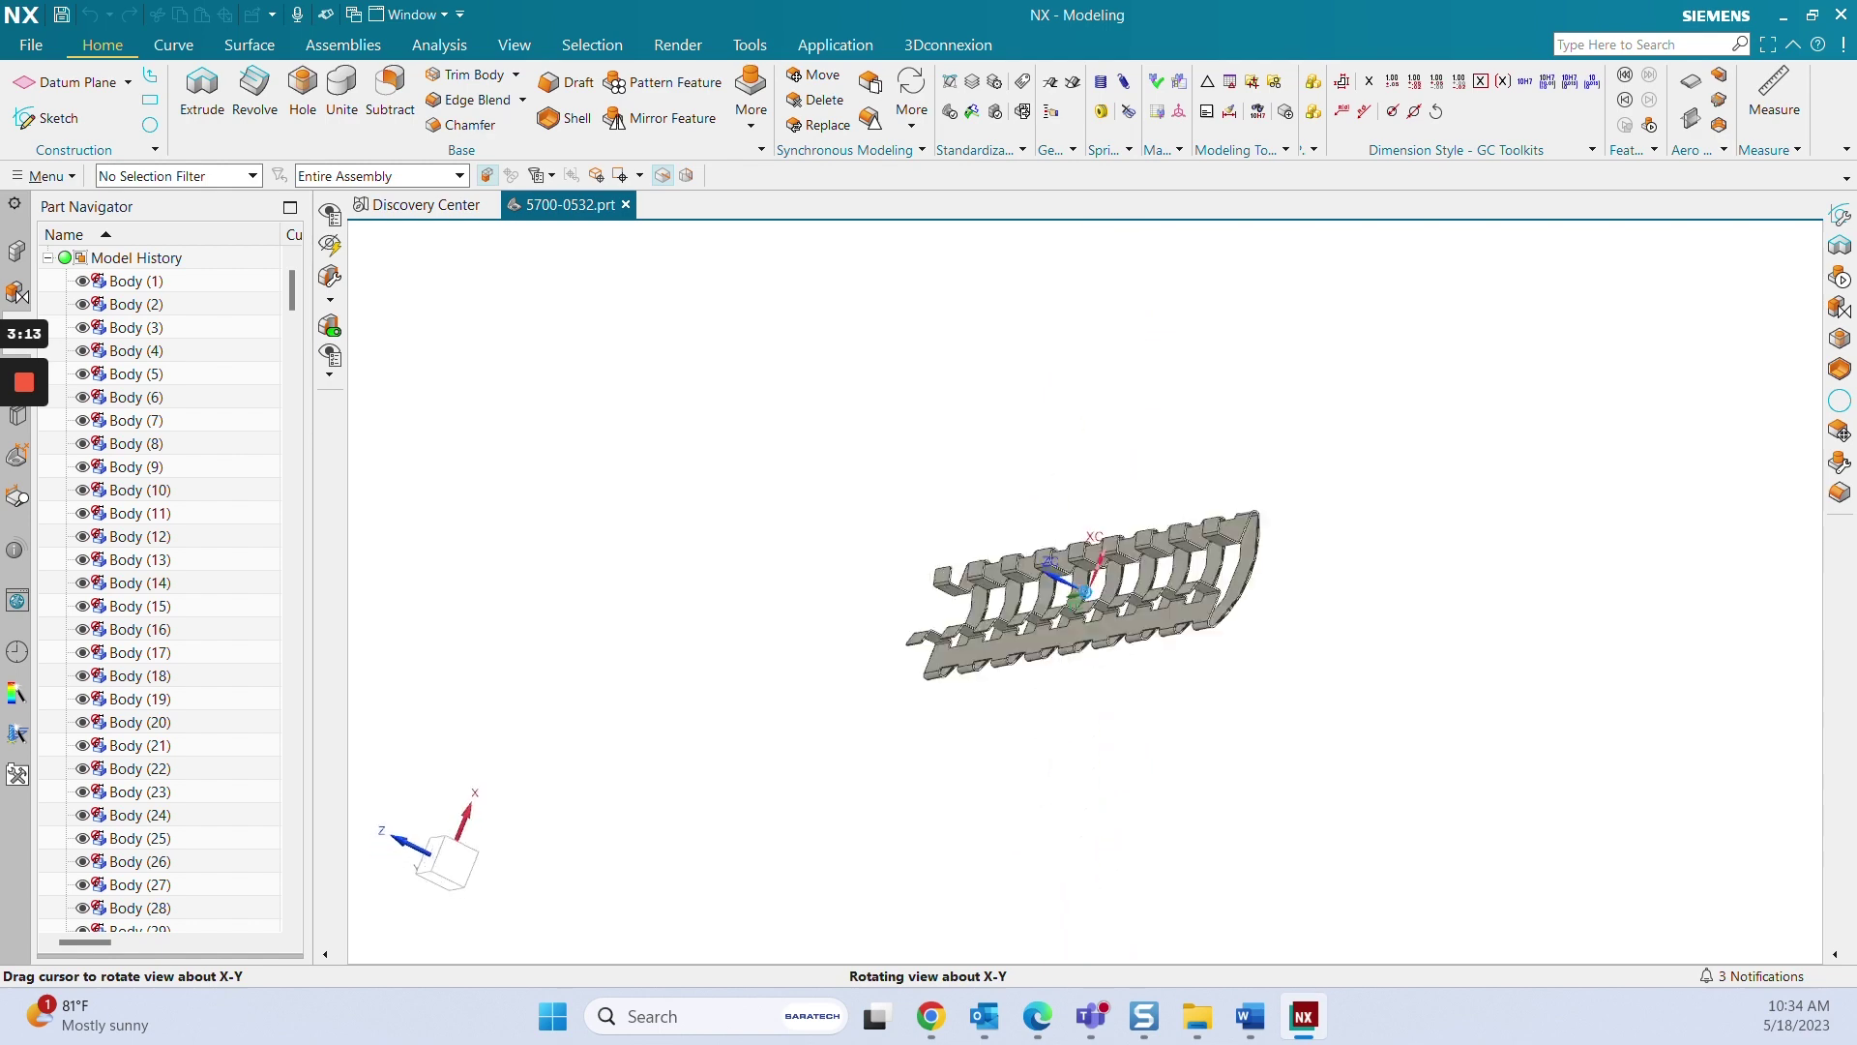
pyautogui.moveTo(1086, 581); pyautogui.dragTo(1060, 552, button='middle')
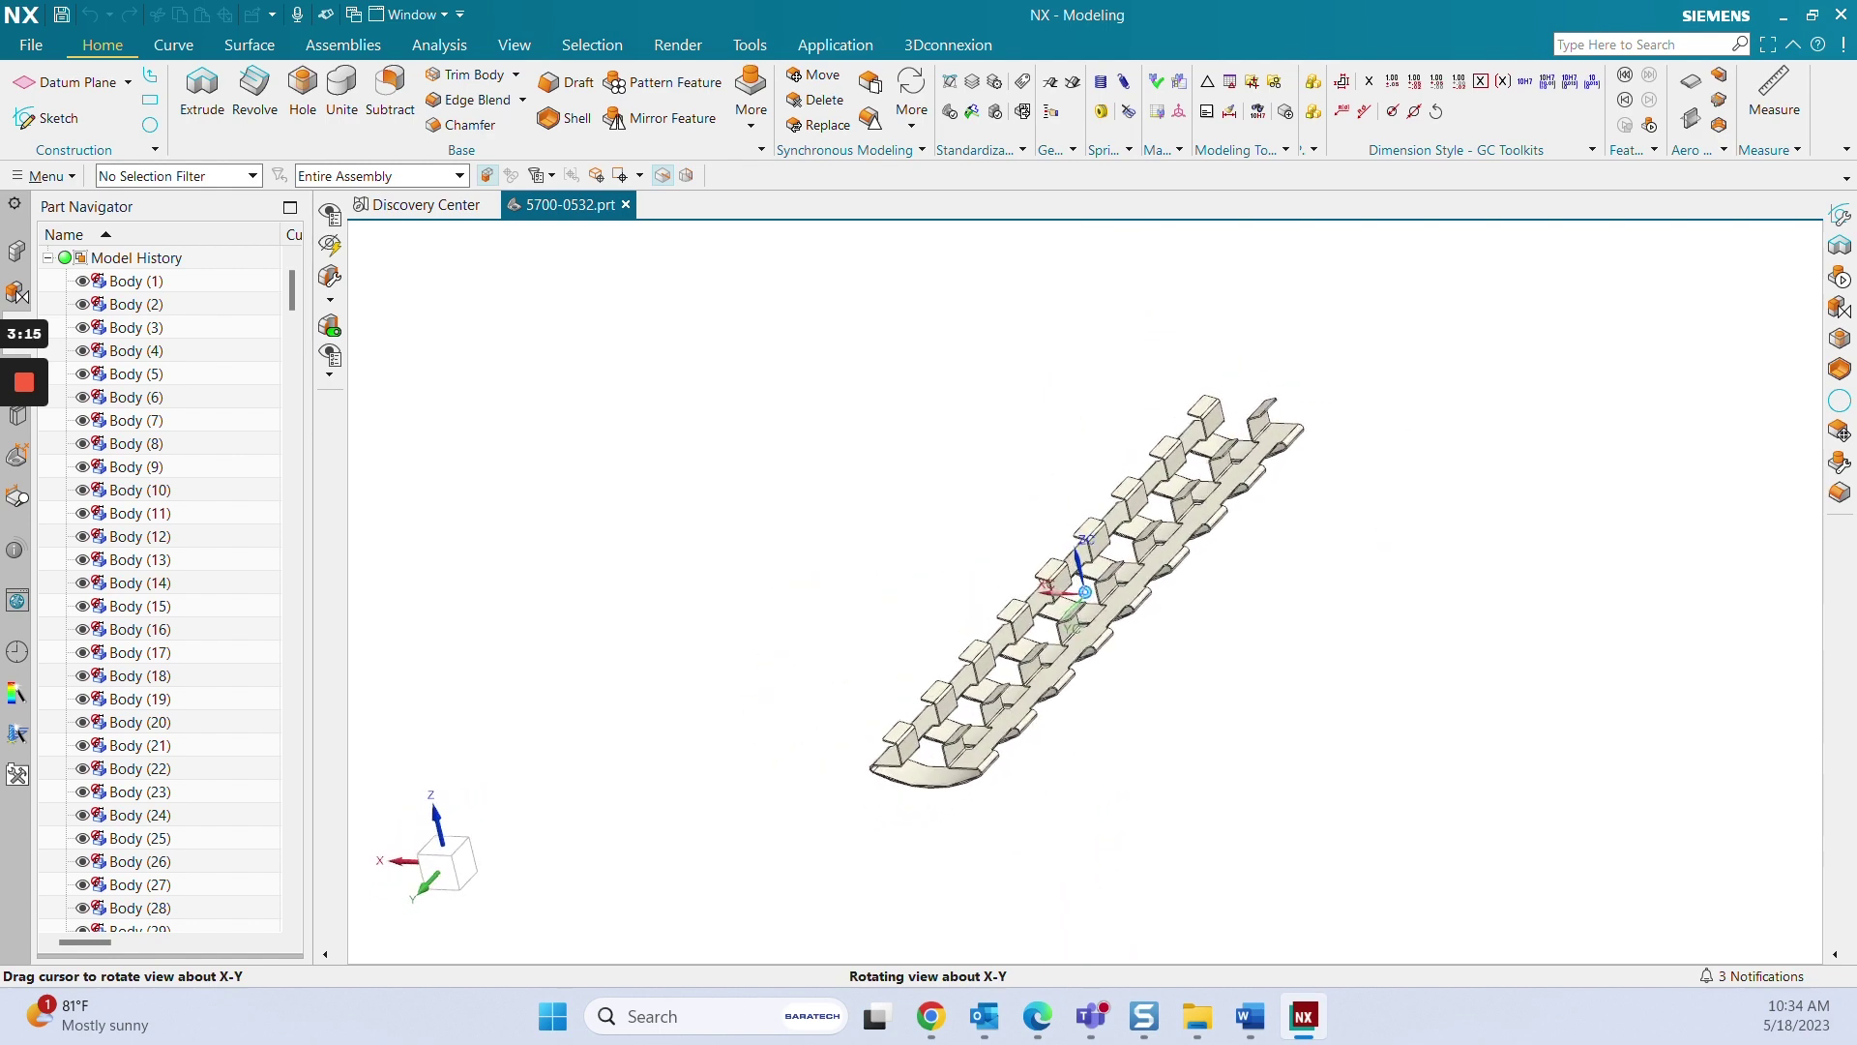
pyautogui.moveTo(1083, 591); pyautogui.dragTo(1096, 588, button='middle')
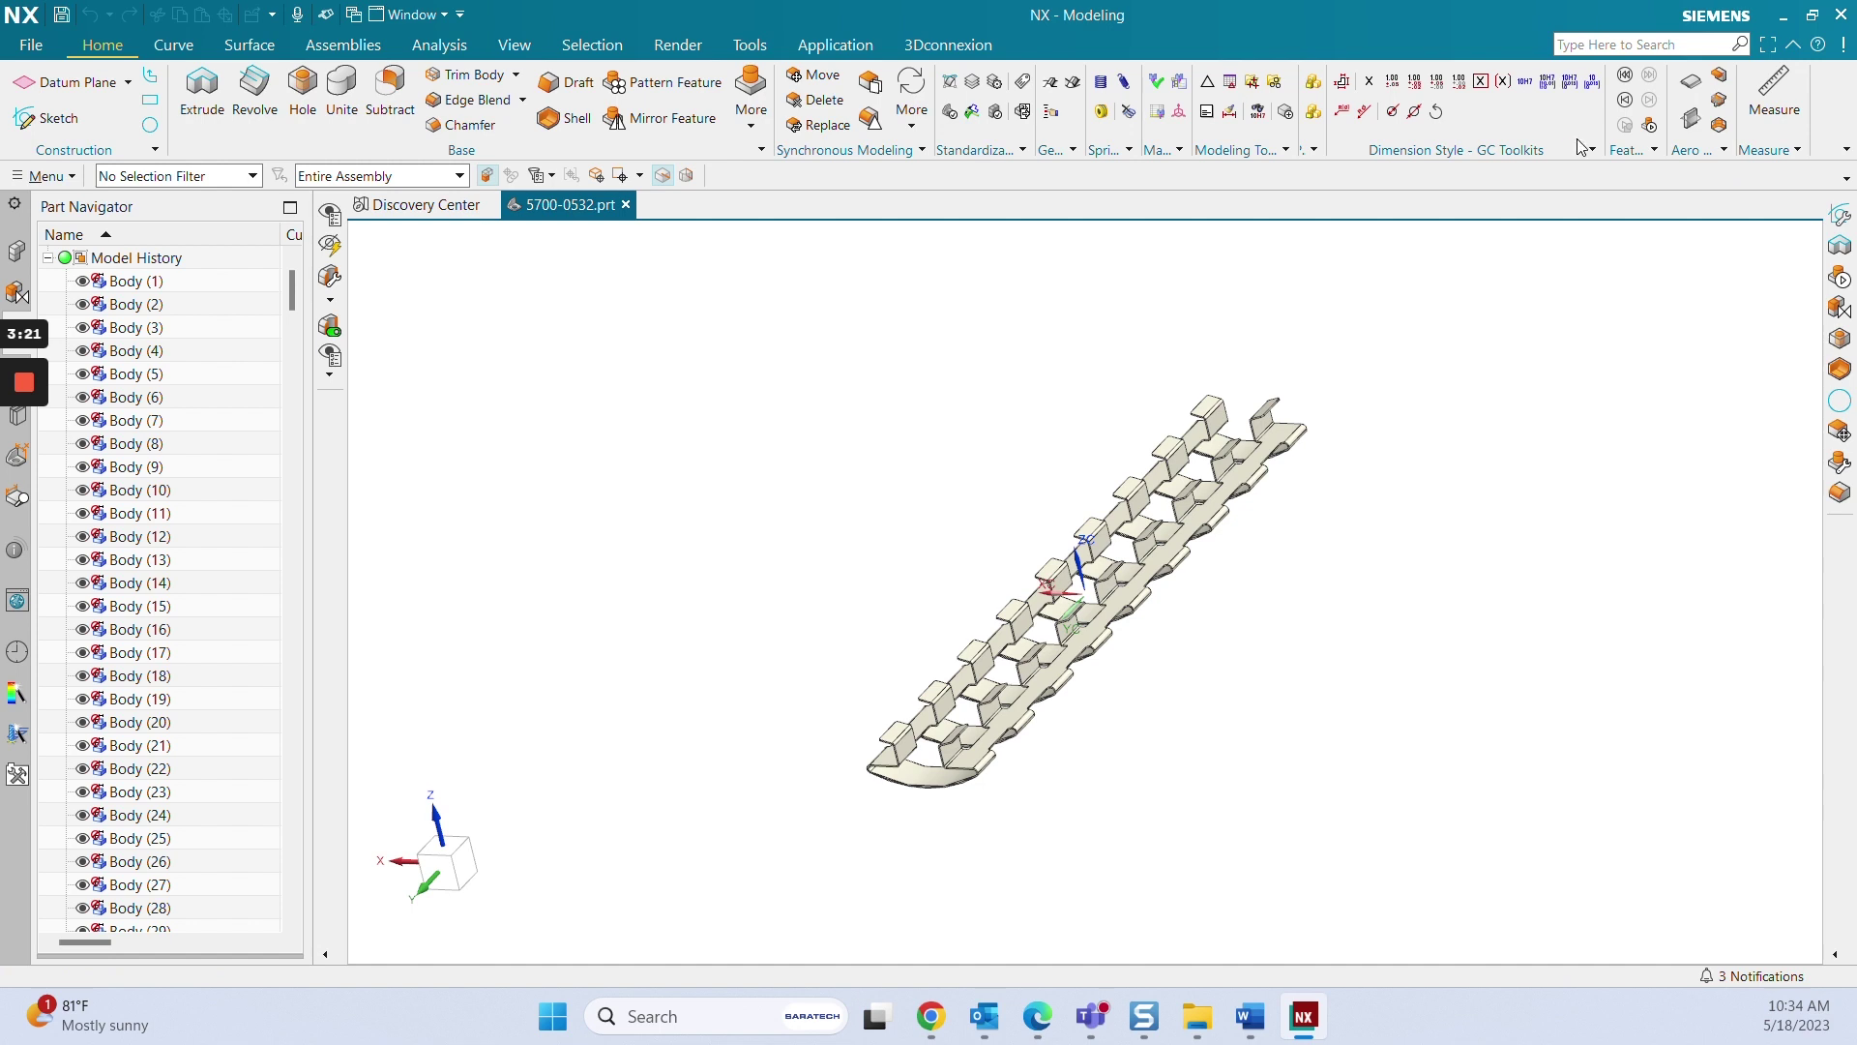
pyautogui.click(627, 204)
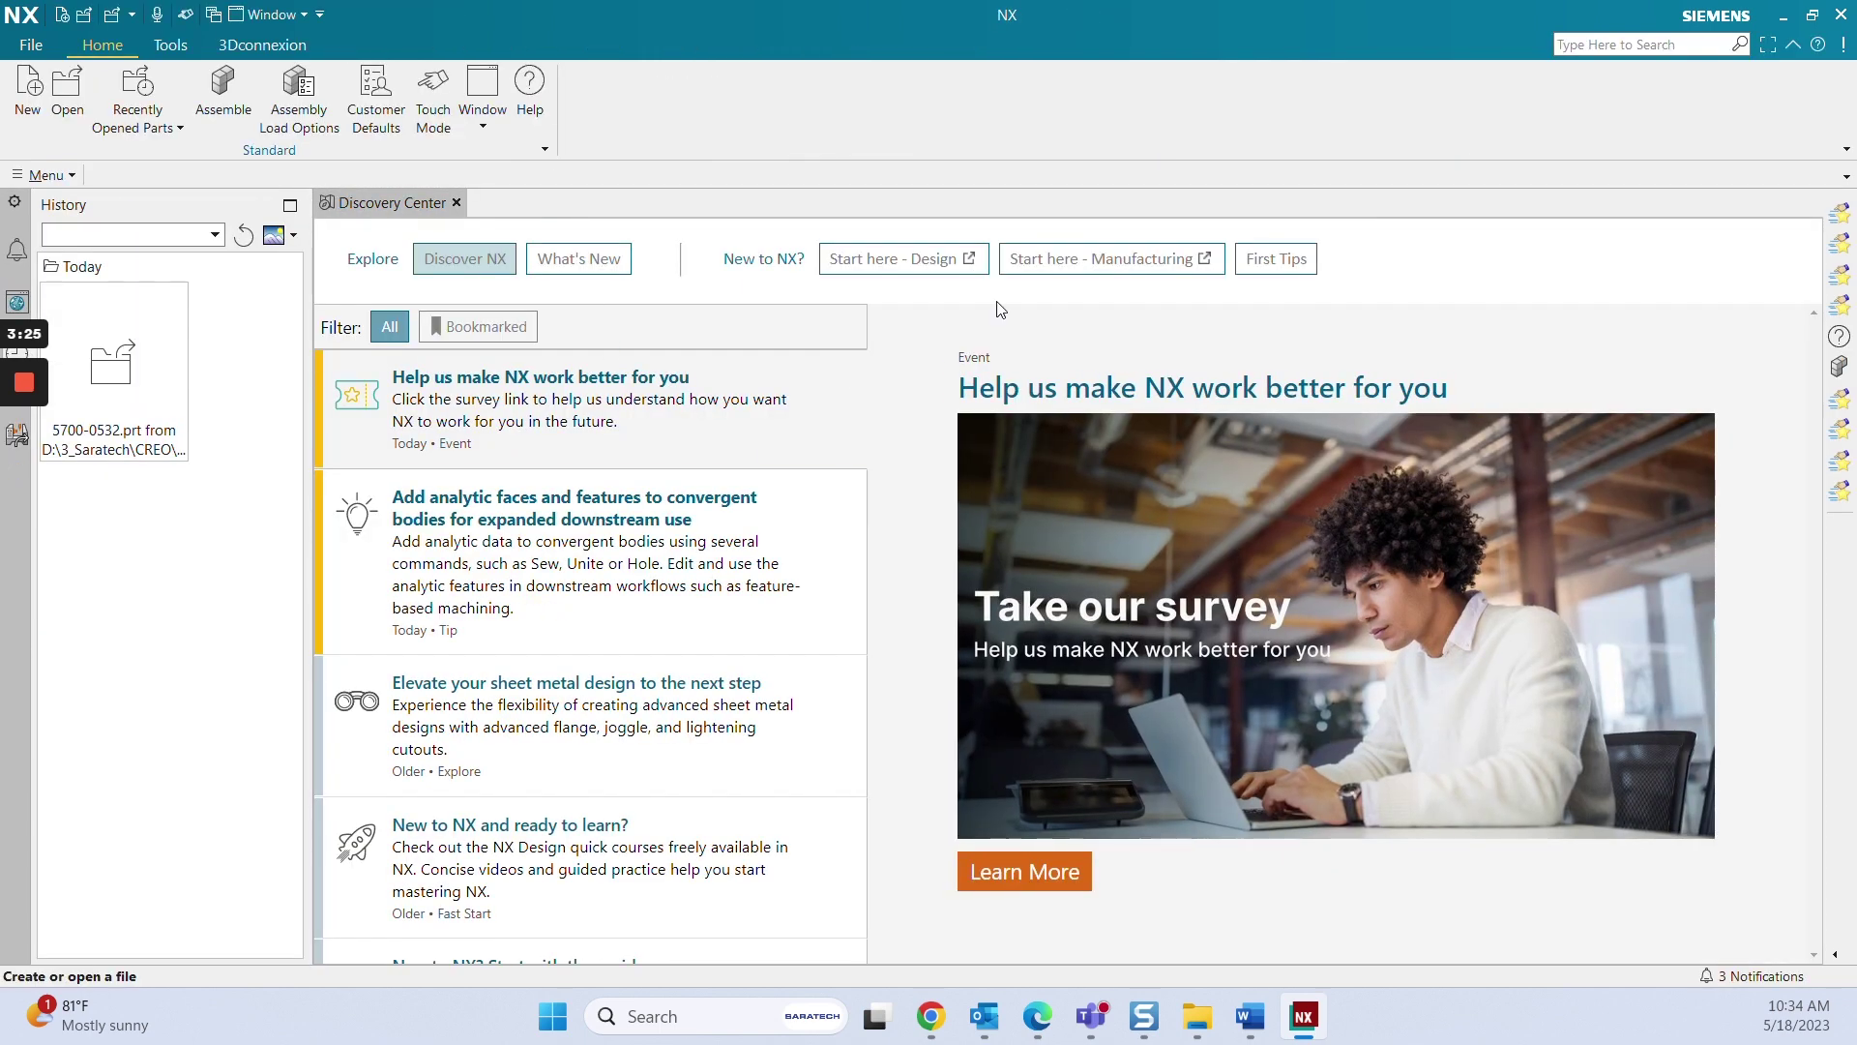
# - Minimize NX and open the CREO\Riko_Bulk folder containing six Creo parts
pyautogui.click(1784, 17)
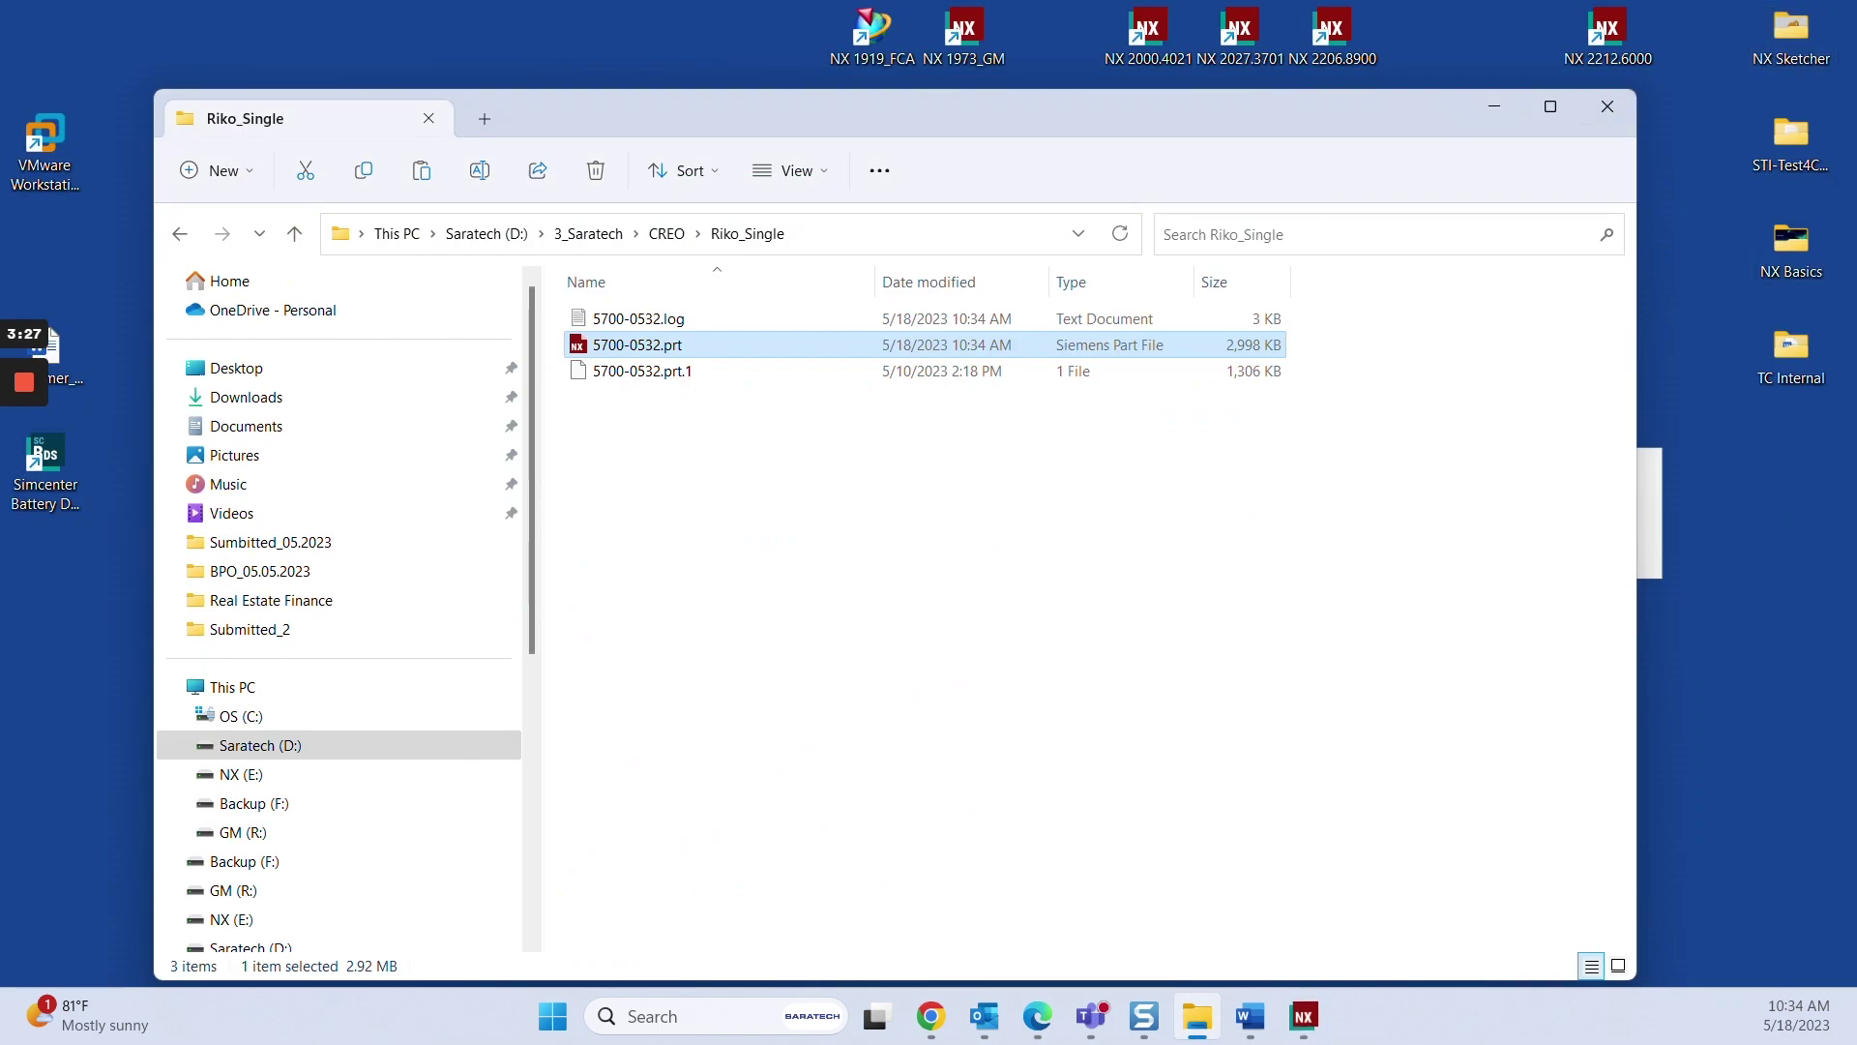
pyautogui.click(667, 233)
pyautogui.click(635, 380)
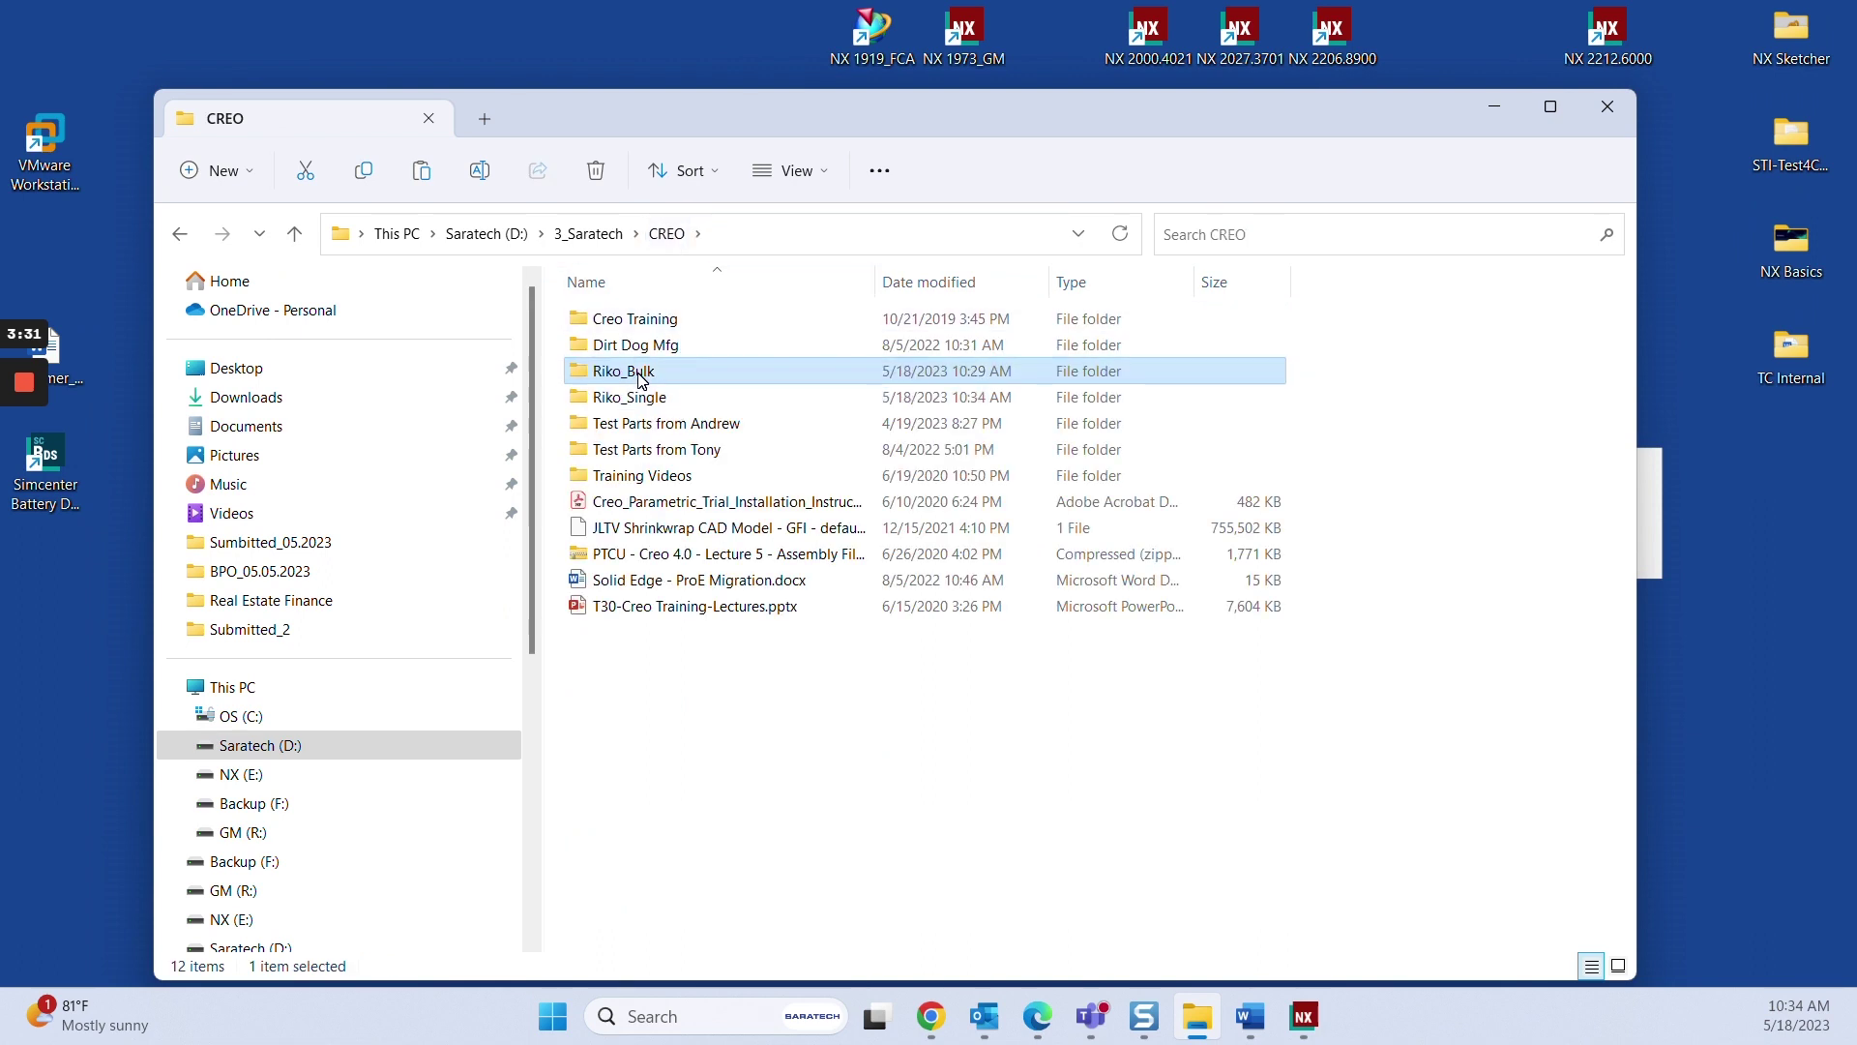
pyautogui.doubleClick(639, 374)
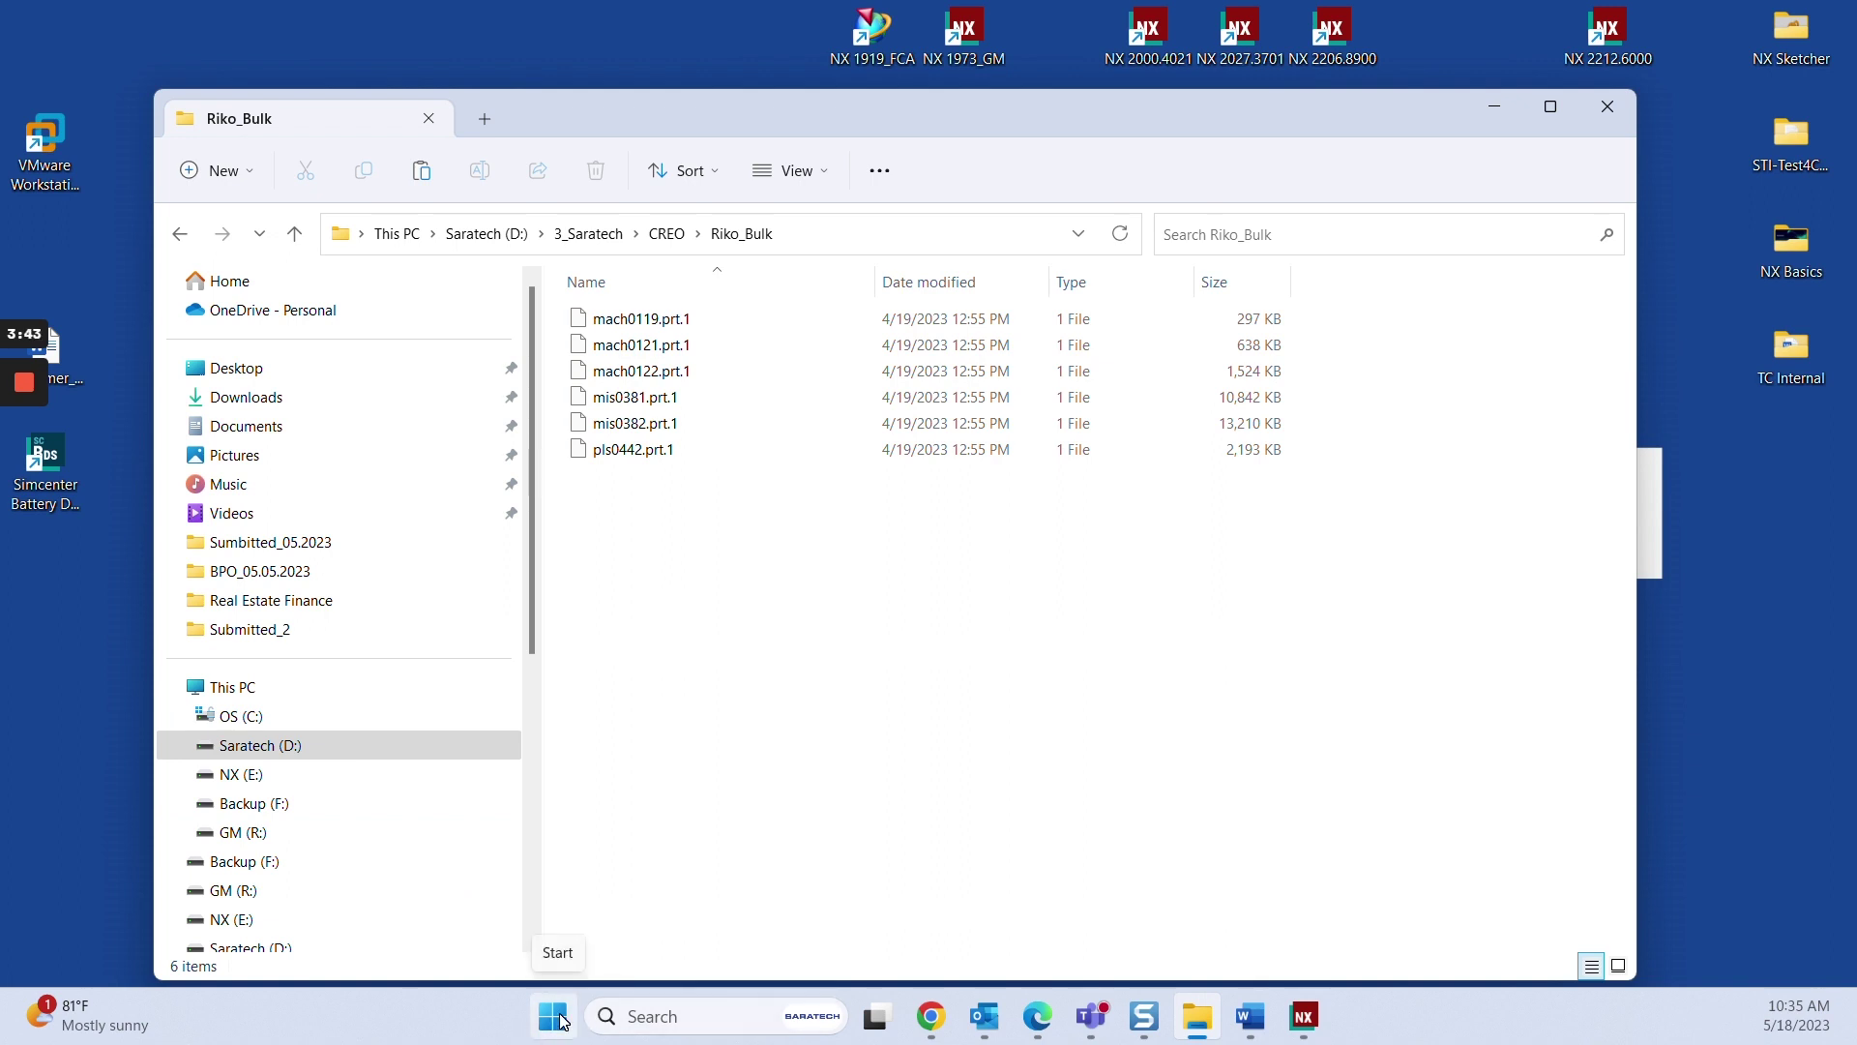
# - Launch Translator - Creo from the Siemens NX 2206 group under All apps
pyautogui.click(560, 1021)
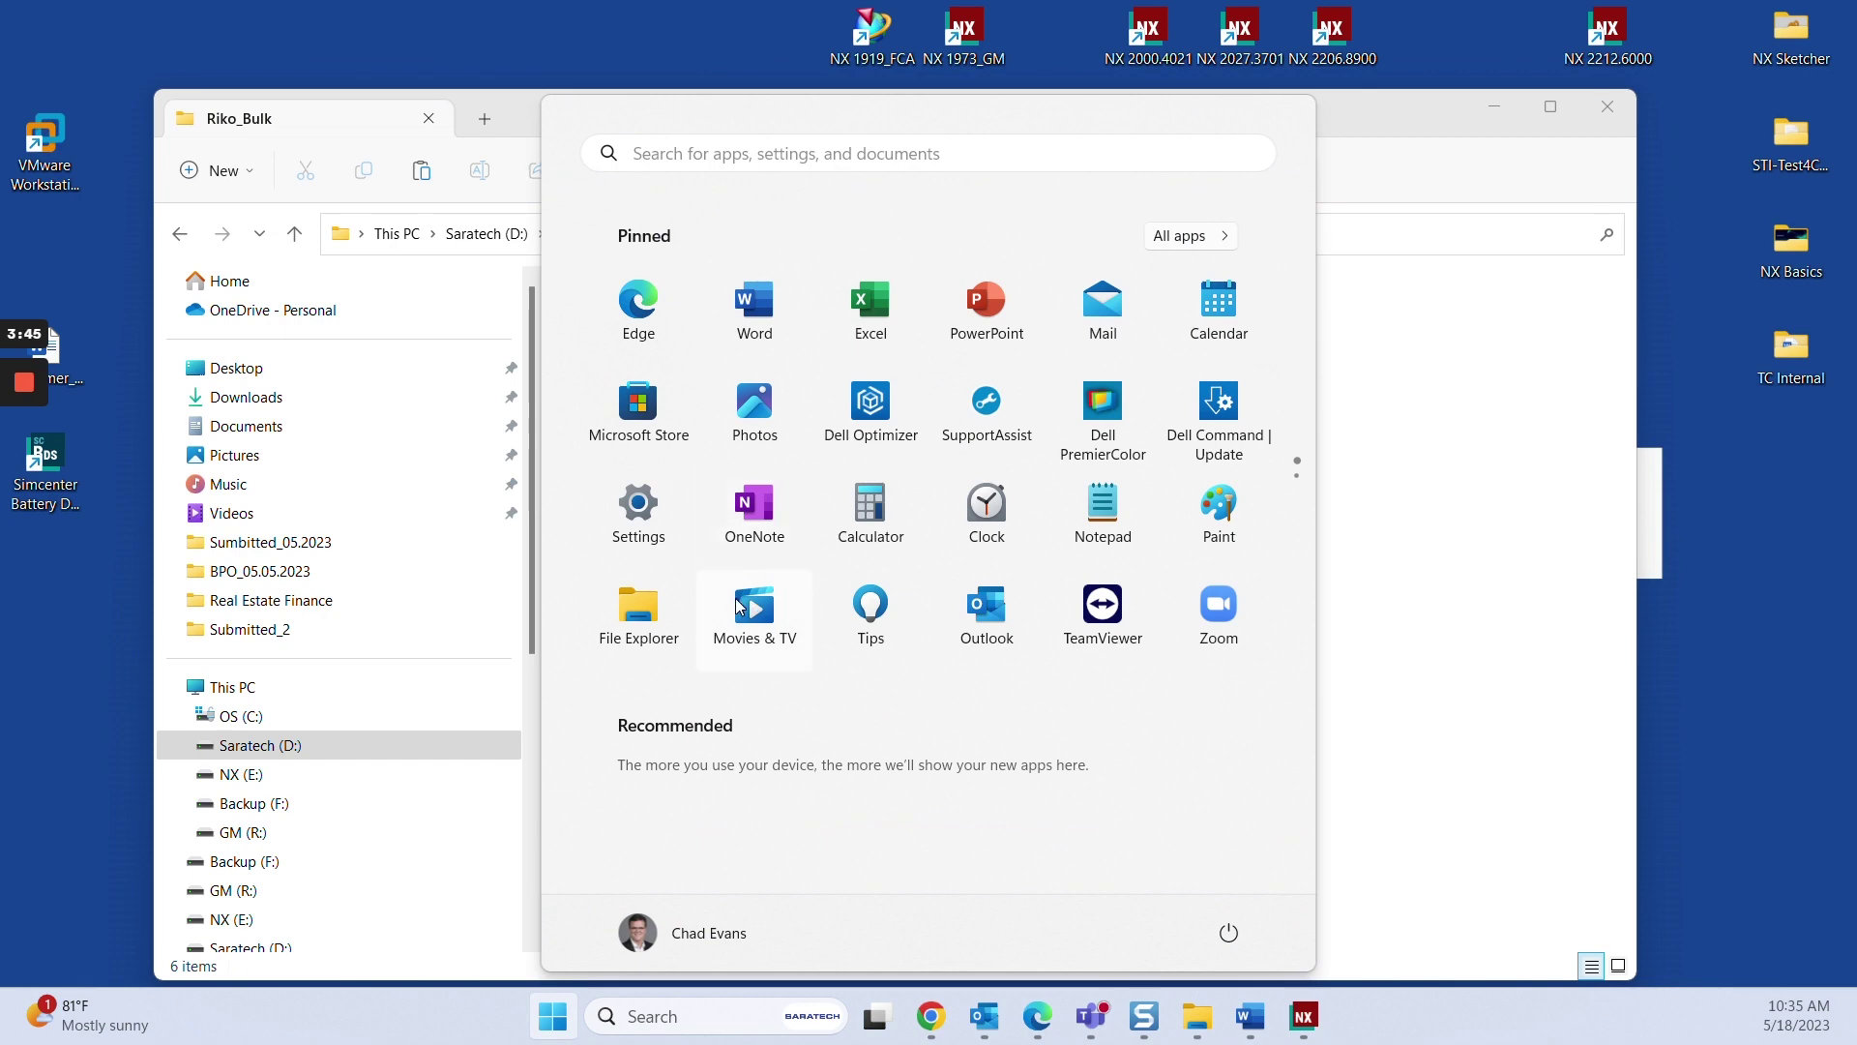
pyautogui.click(1186, 235)
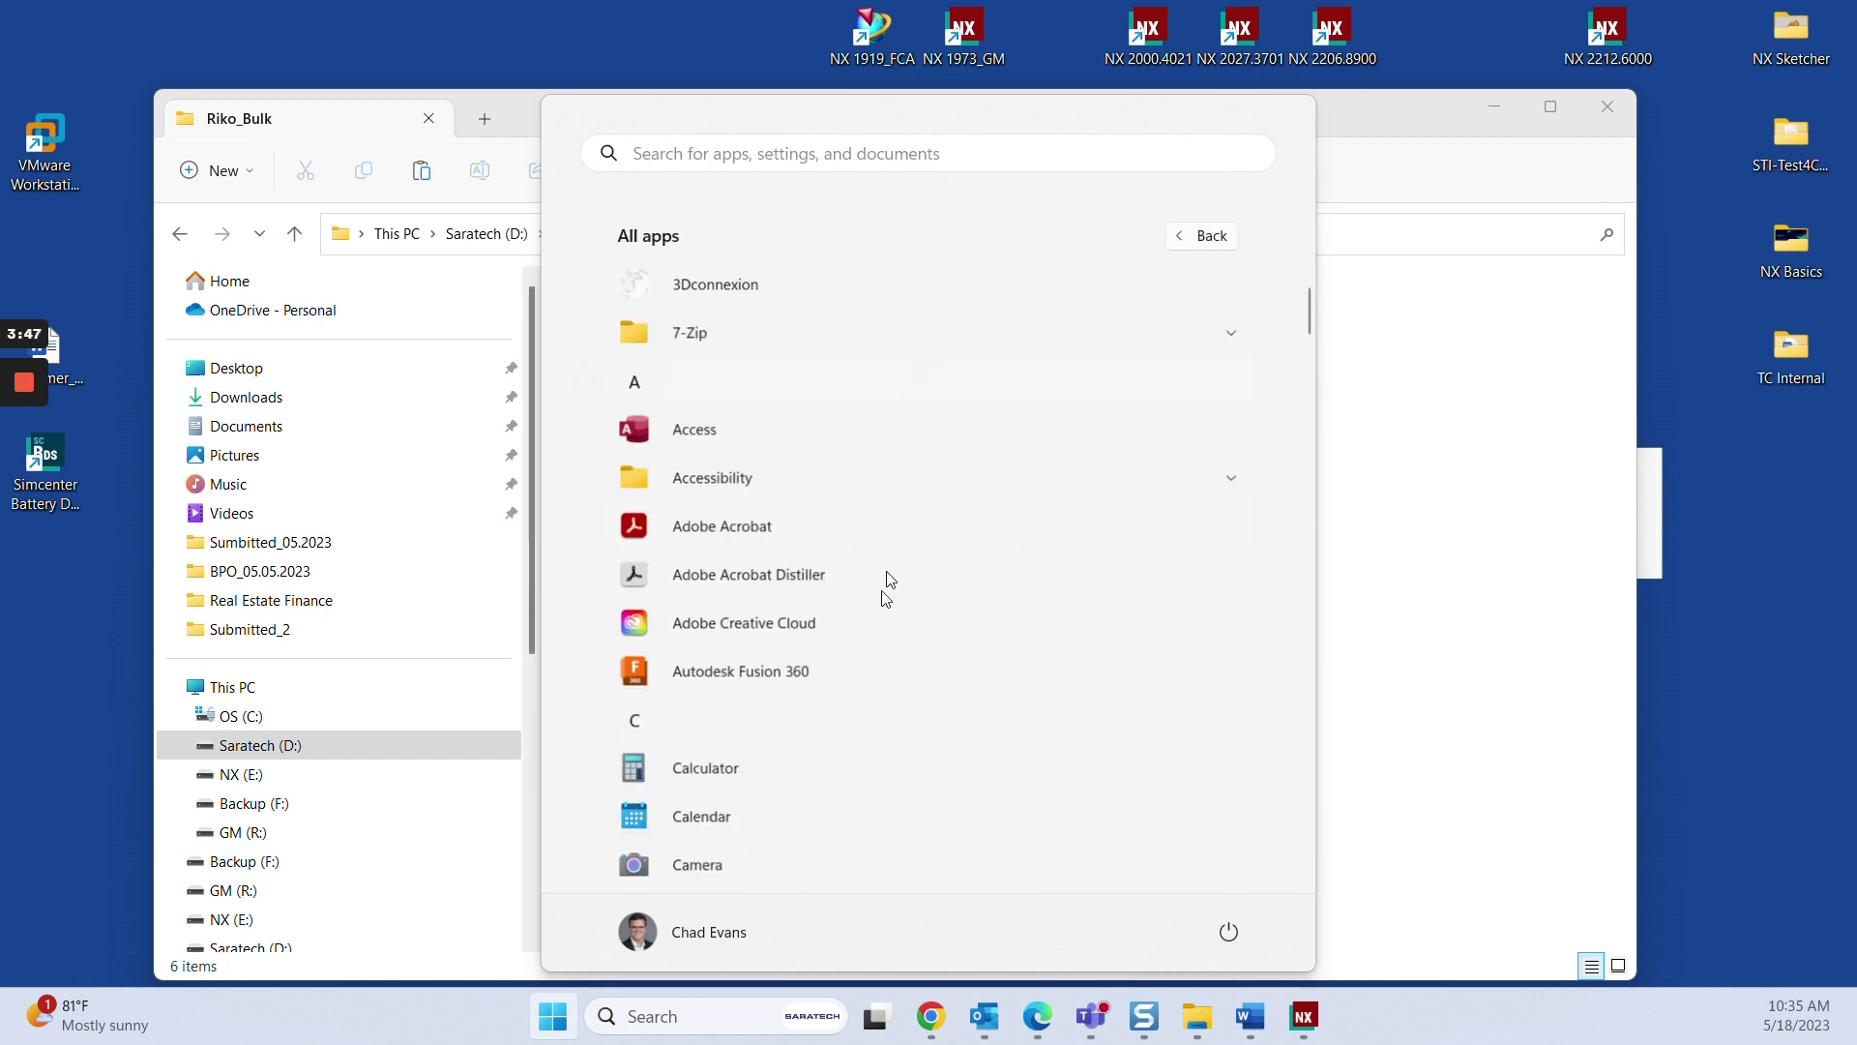
pyautogui.scroll(-5, 847, 750)
pyautogui.scroll(-5, 855, 755)
pyautogui.scroll(-5, 867, 750)
pyautogui.scroll(-3, 867, 750)
pyautogui.scroll(-5, 865, 747)
pyautogui.scroll(-5, 863, 740)
pyautogui.scroll(-5, 856, 725)
pyautogui.scroll(-3, 849, 660)
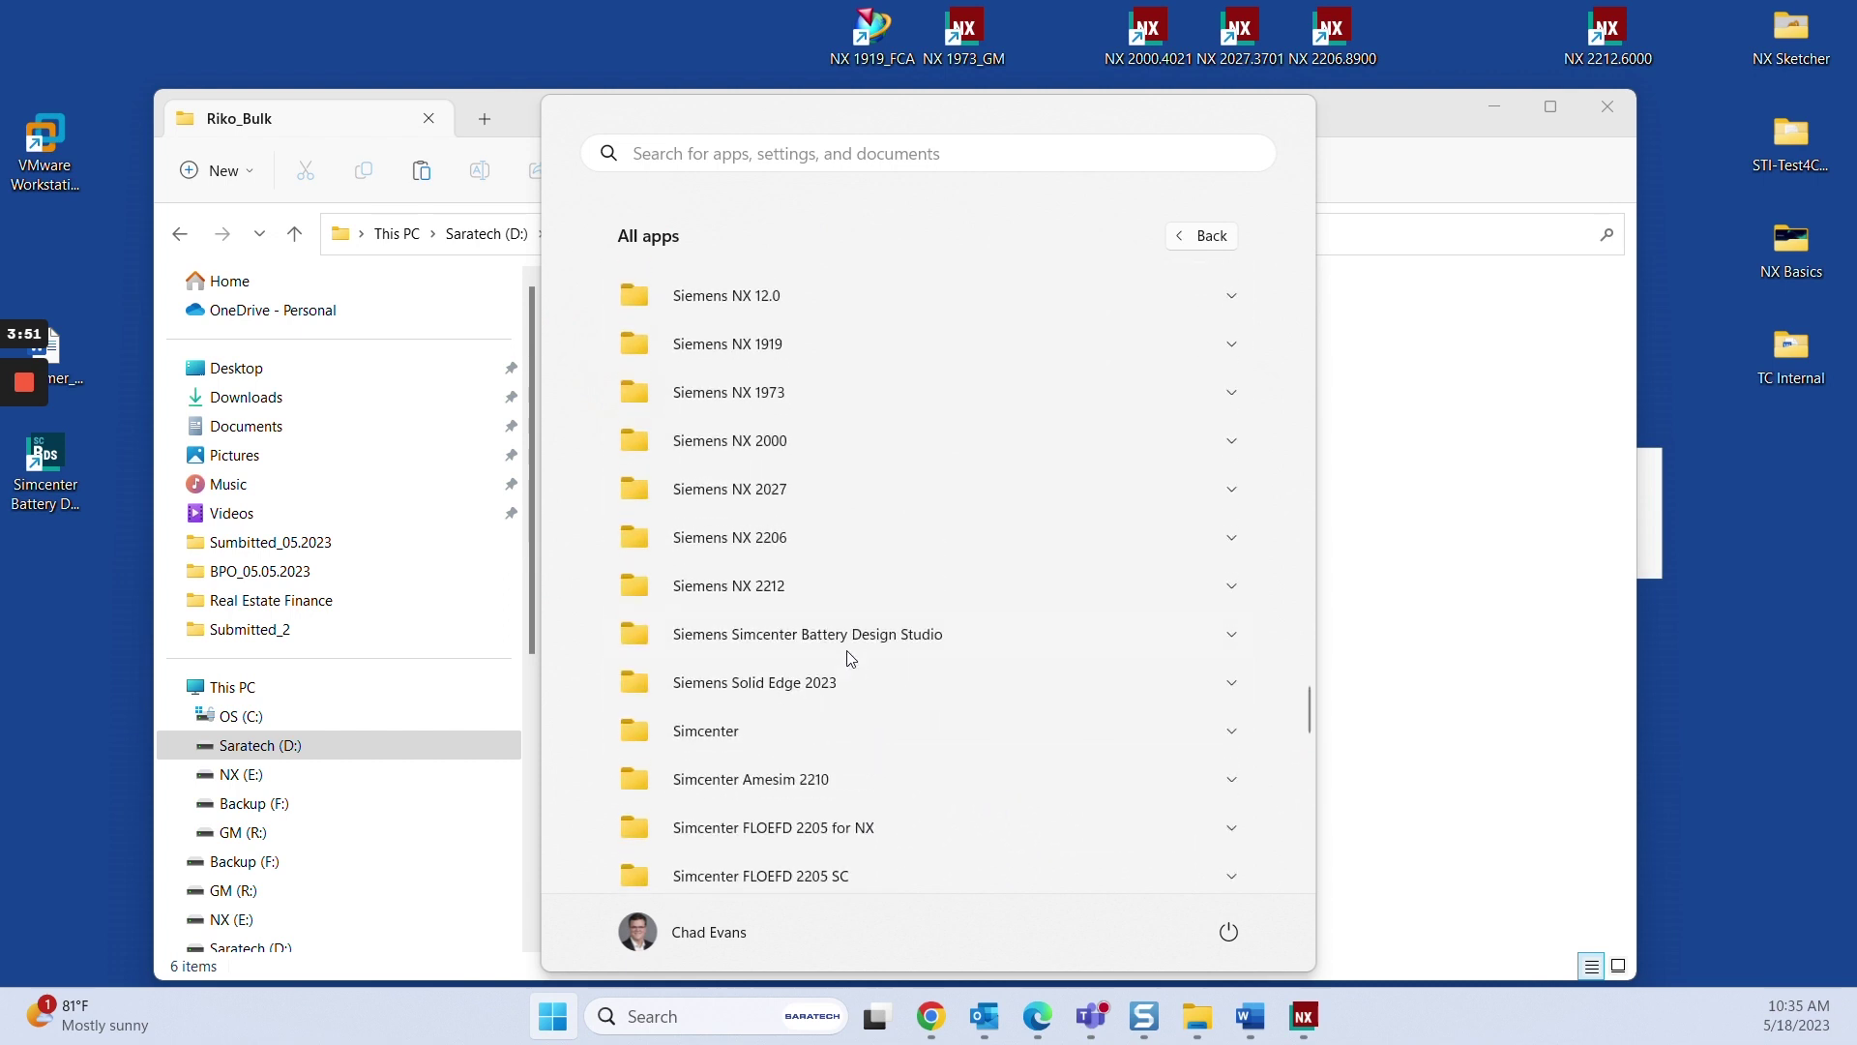
pyautogui.click(767, 546)
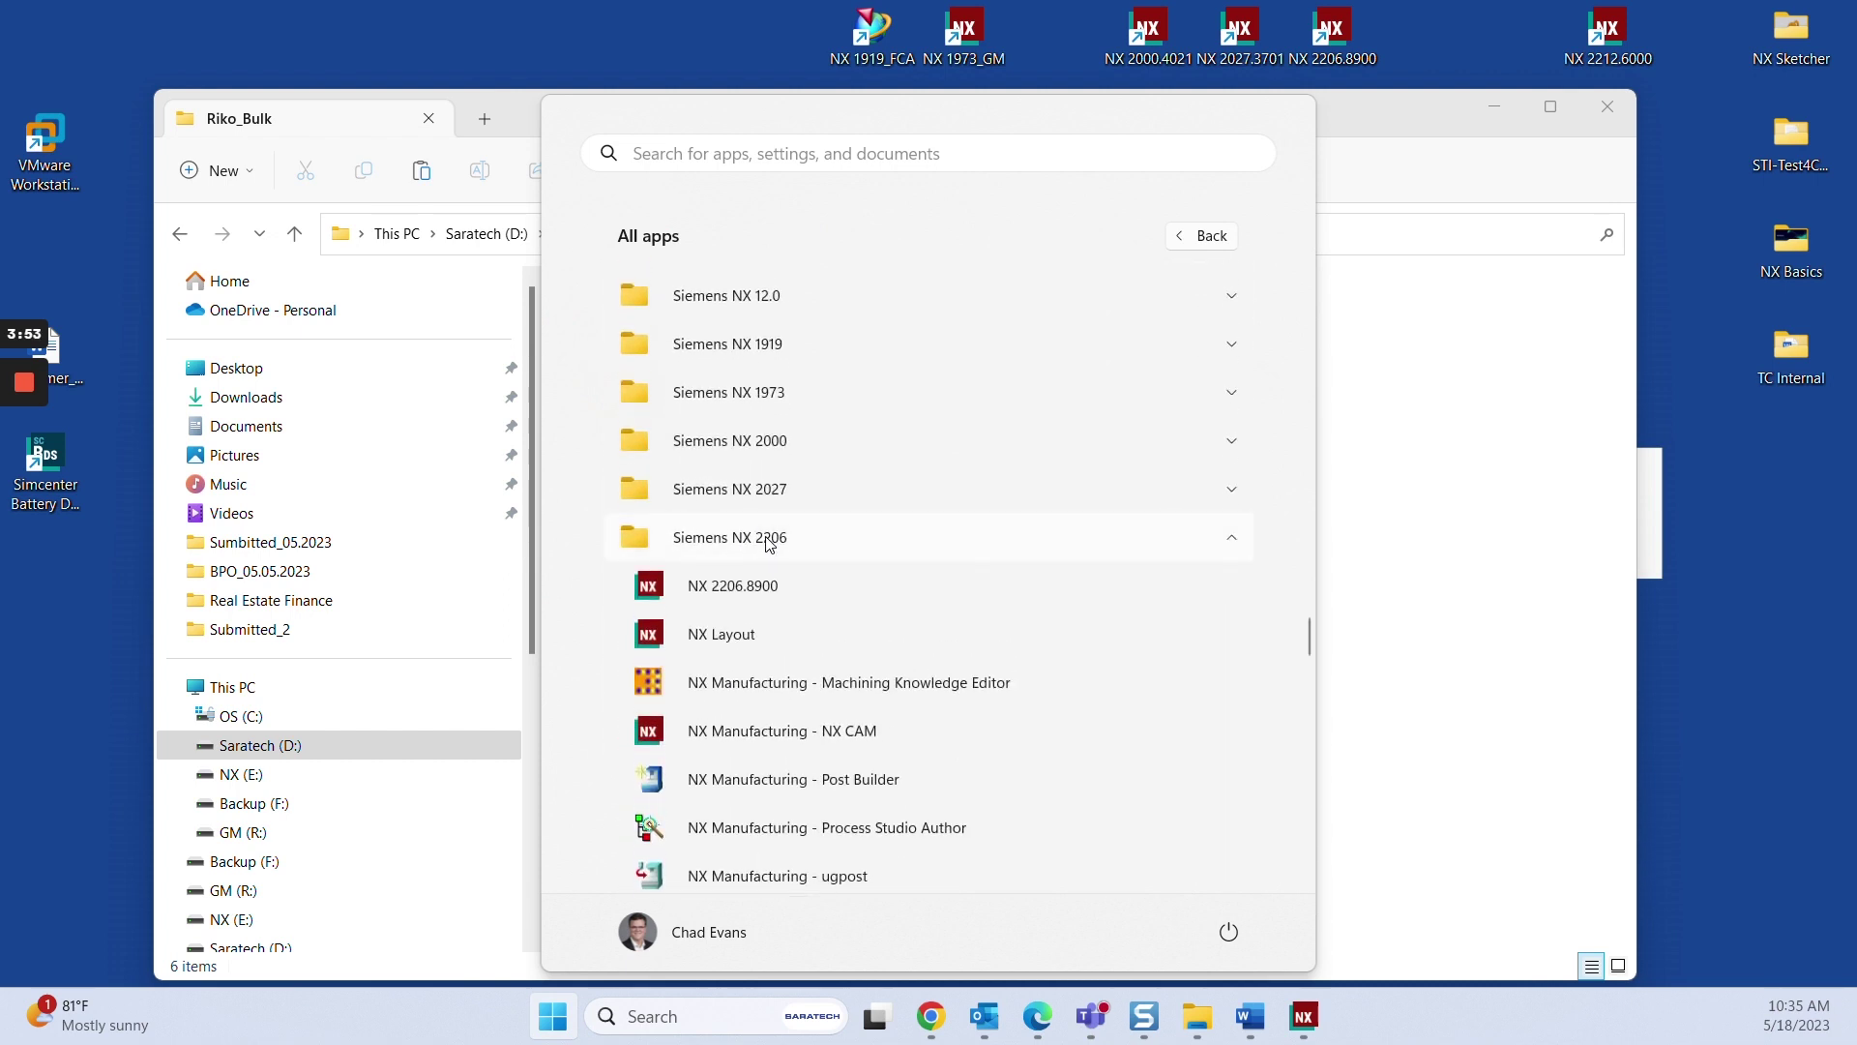
pyautogui.scroll(-2, 768, 581)
pyautogui.scroll(-4, 769, 584)
pyautogui.scroll(-1, 771, 589)
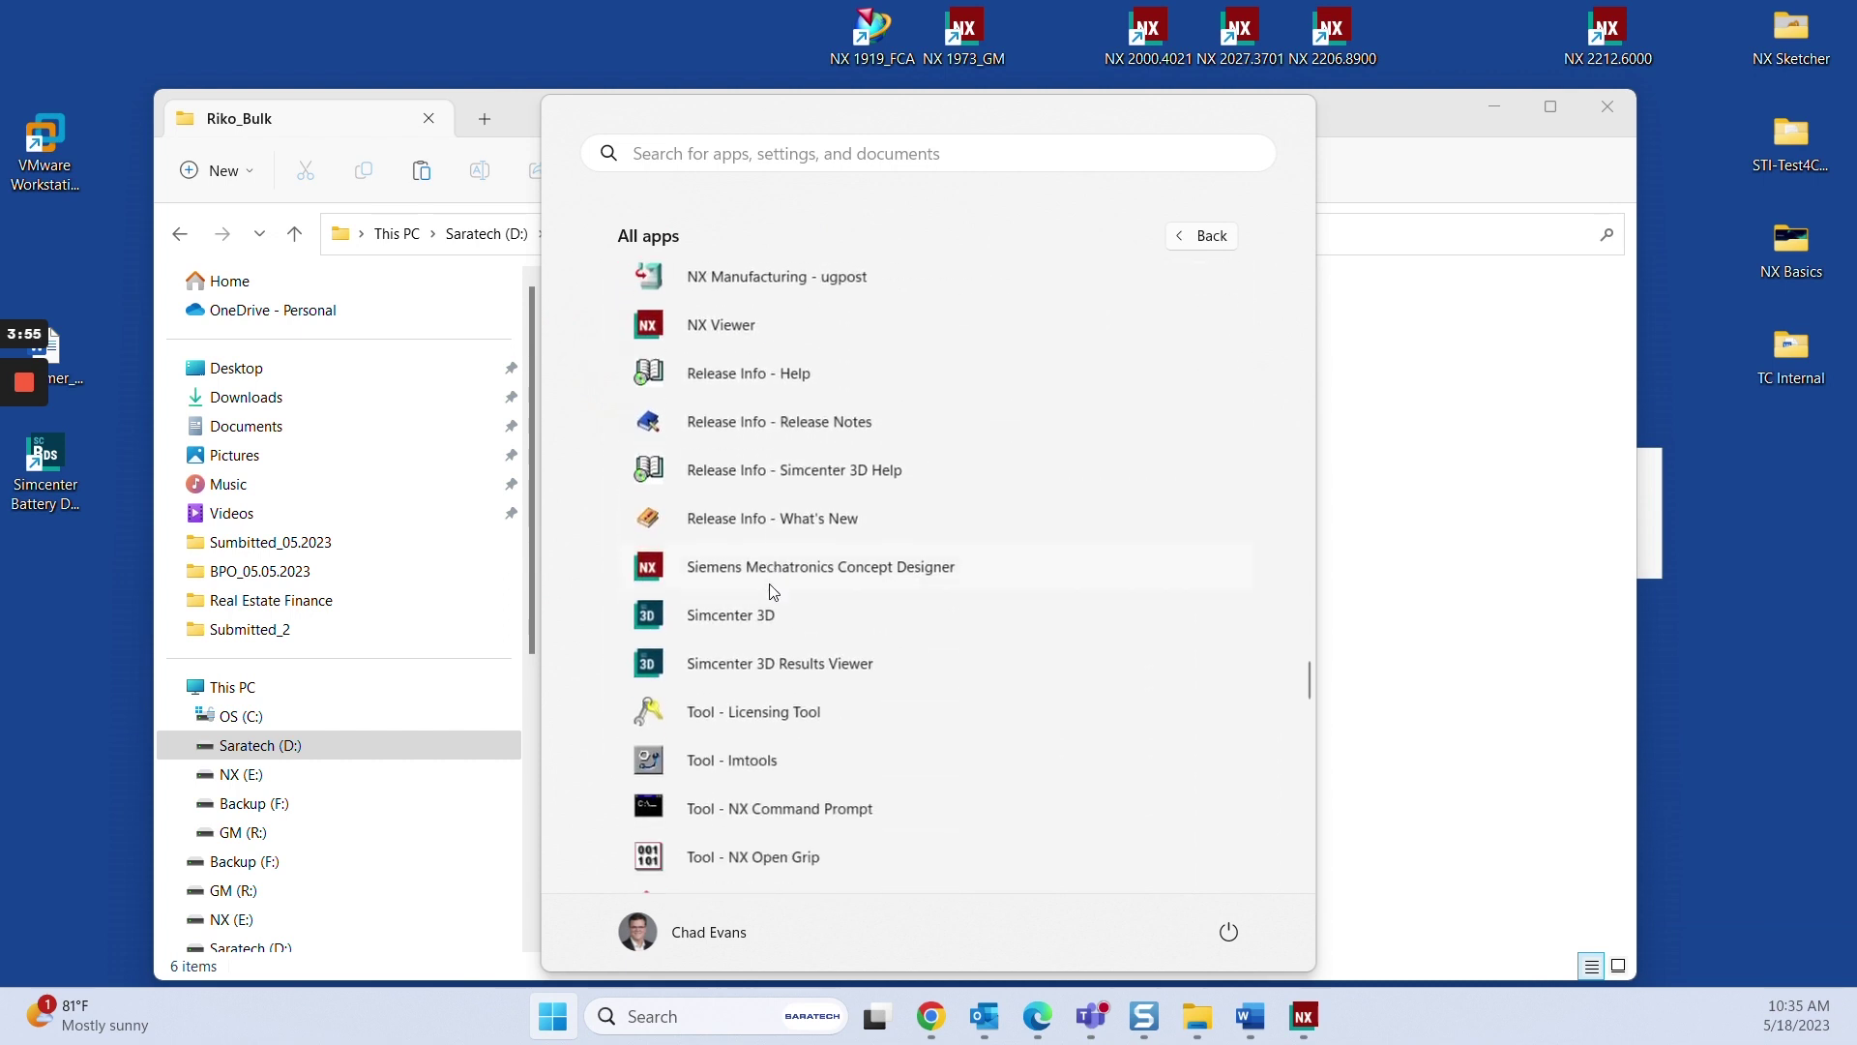
pyautogui.scroll(-3, 774, 600)
pyautogui.scroll(-1, 772, 599)
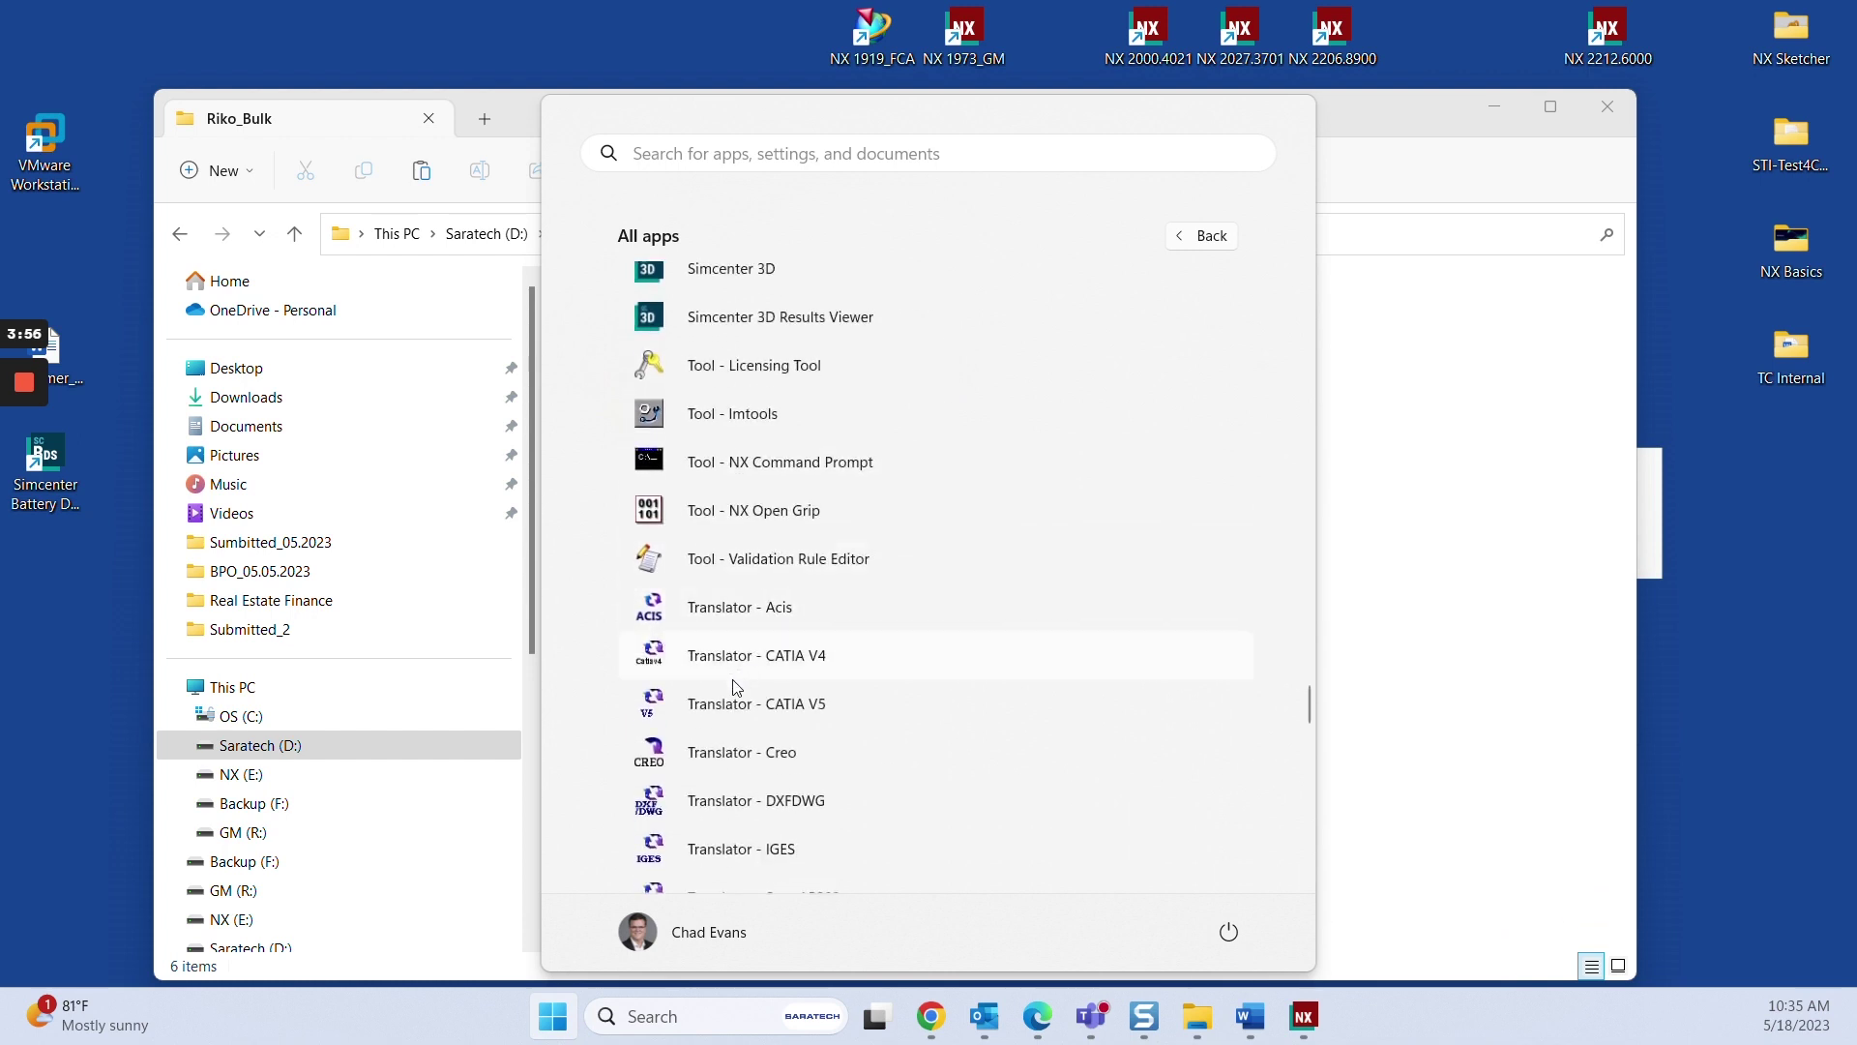
pyautogui.click(731, 760)
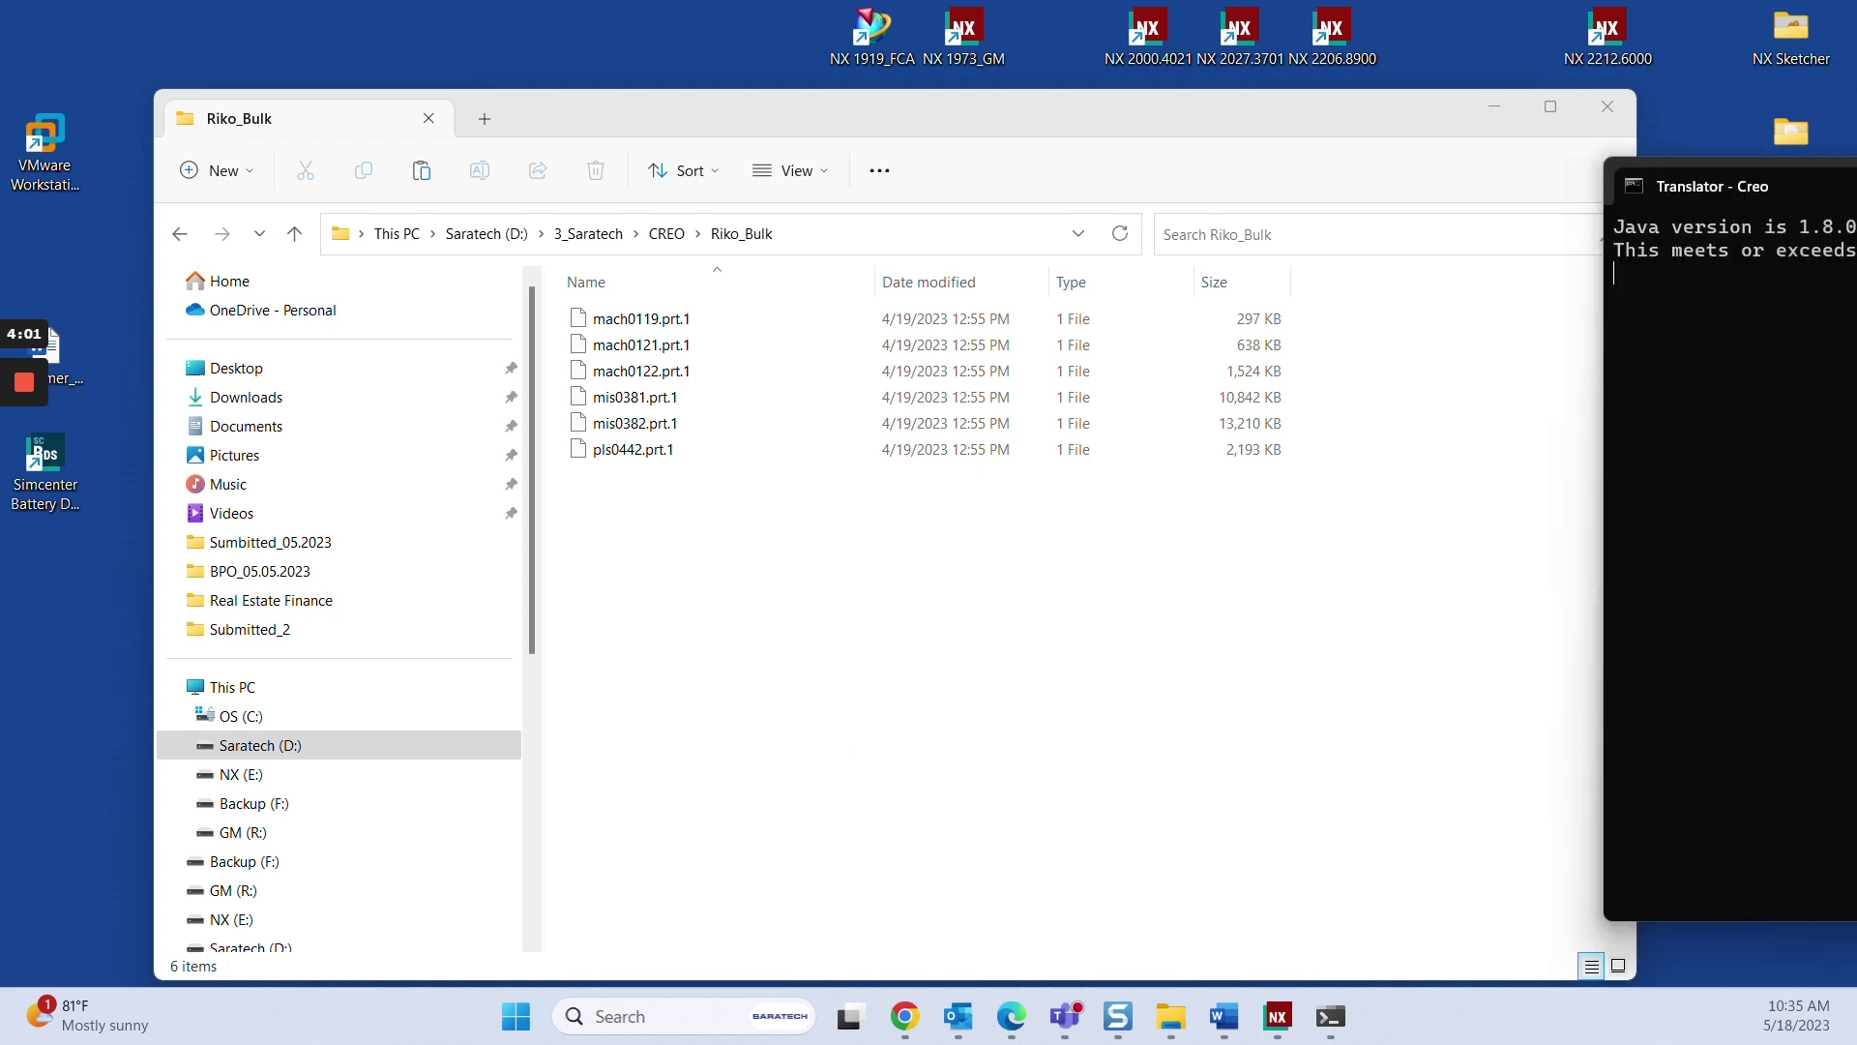
# - Centre the translator console and the CREO Import - NX Data Exchange window
pyautogui.moveTo(1742, 186)
pyautogui.mouseDown()
pyautogui.moveTo(958, 272)
pyautogui.moveTo(892, 191)
pyautogui.mouseUp()
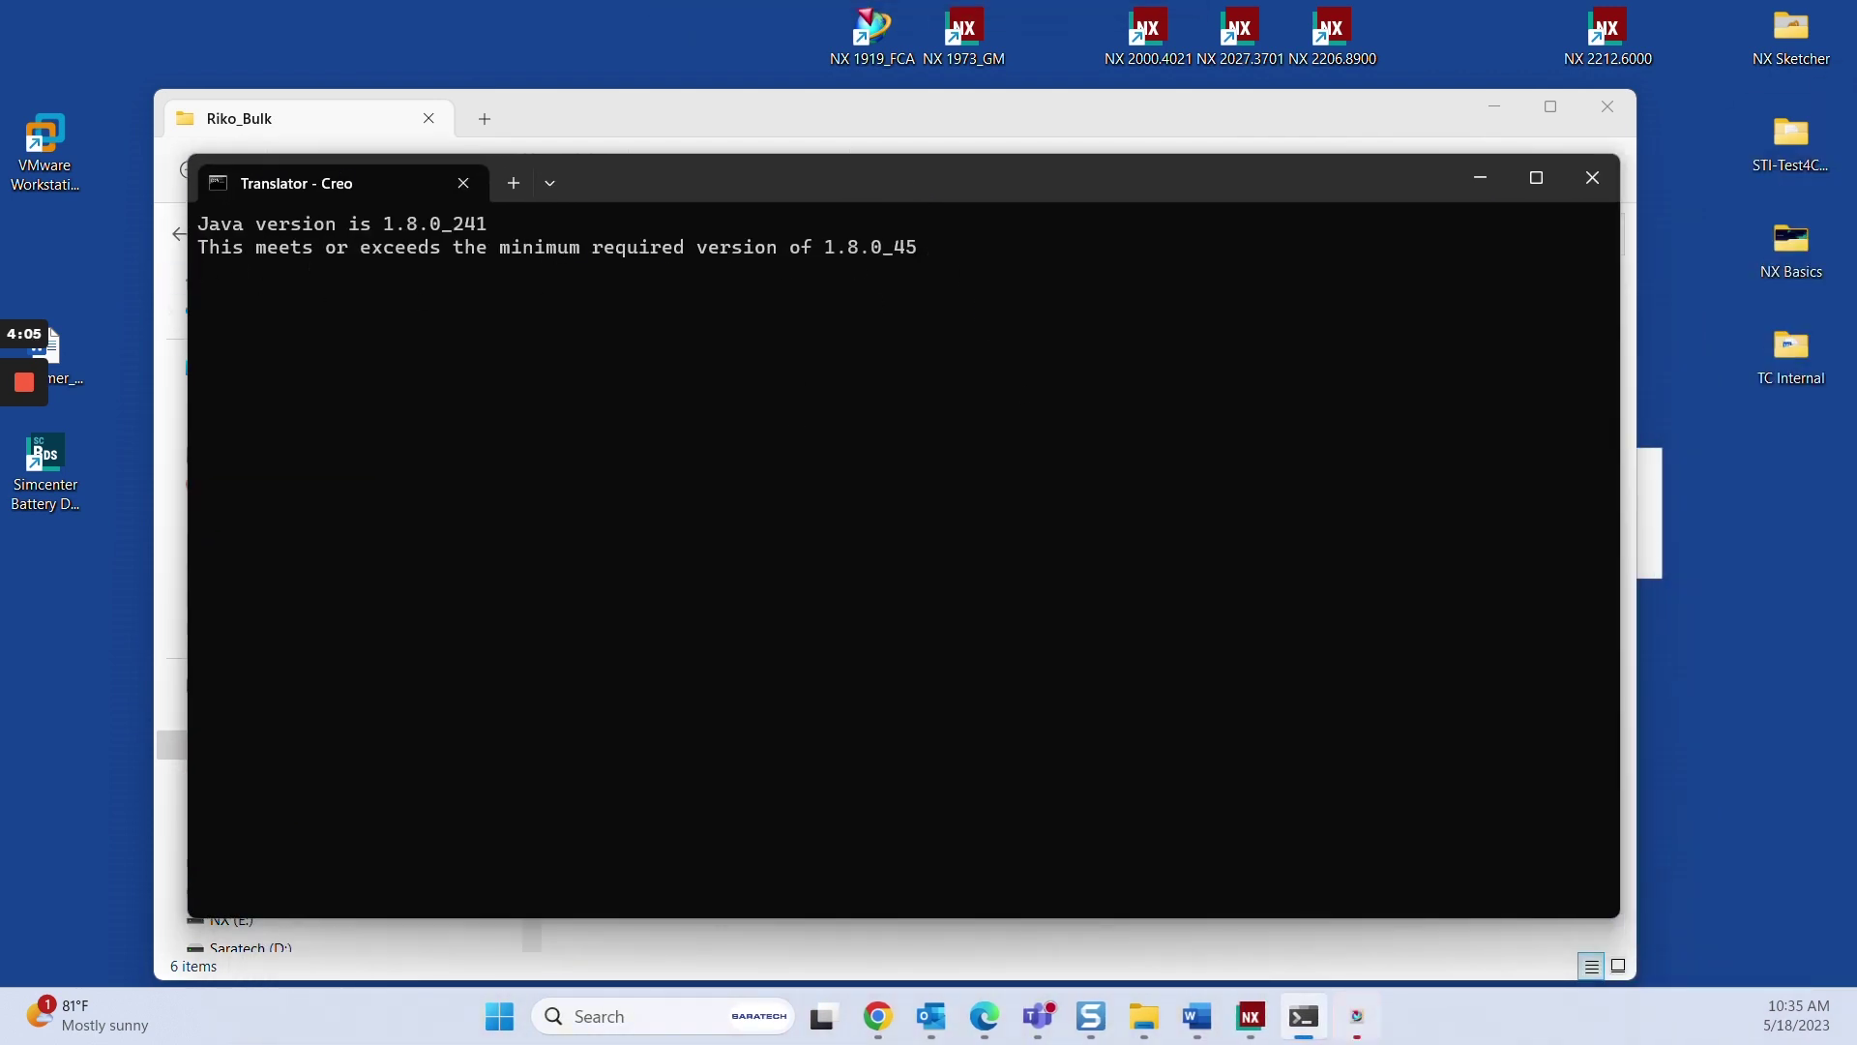
pyautogui.moveTo(1103, 470); pyautogui.dragTo(923, 361)
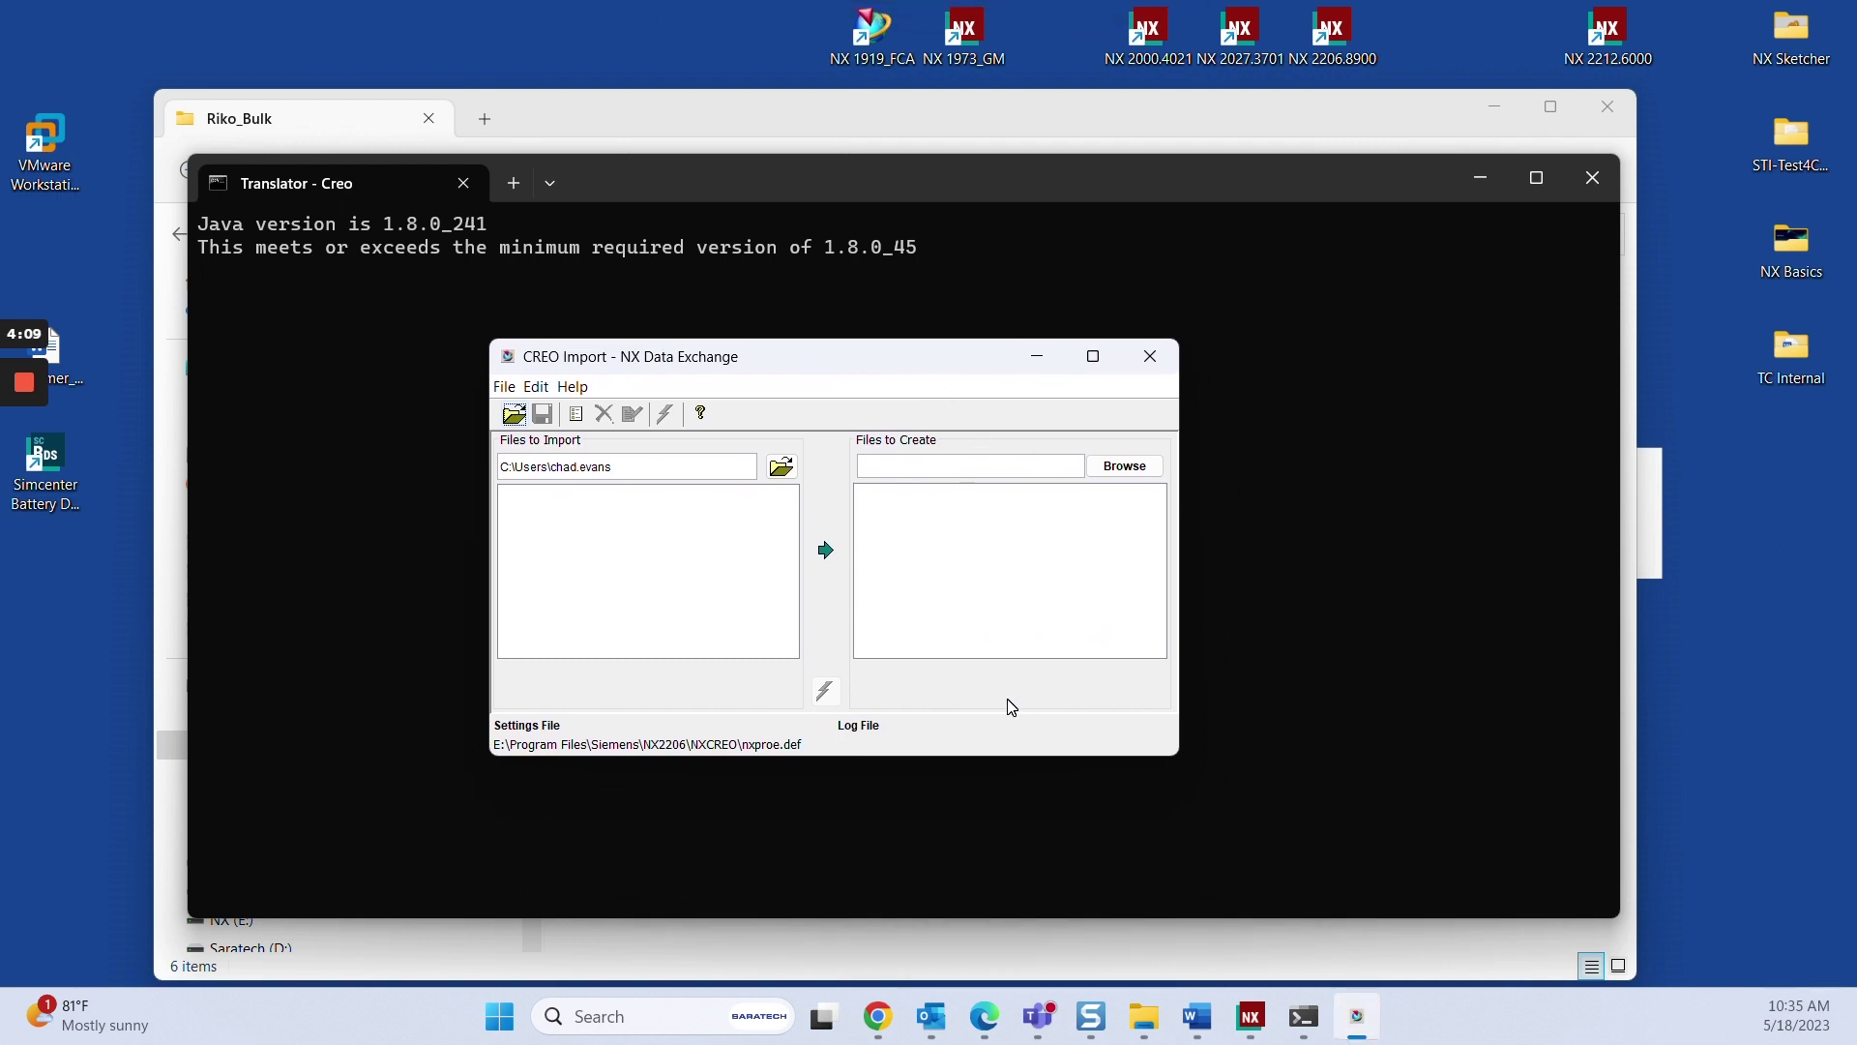
# - Add all six .prt.1 files from D:\3_Saratech\CREO\Riko_Bulk to Files to Import
pyautogui.click(784, 471)
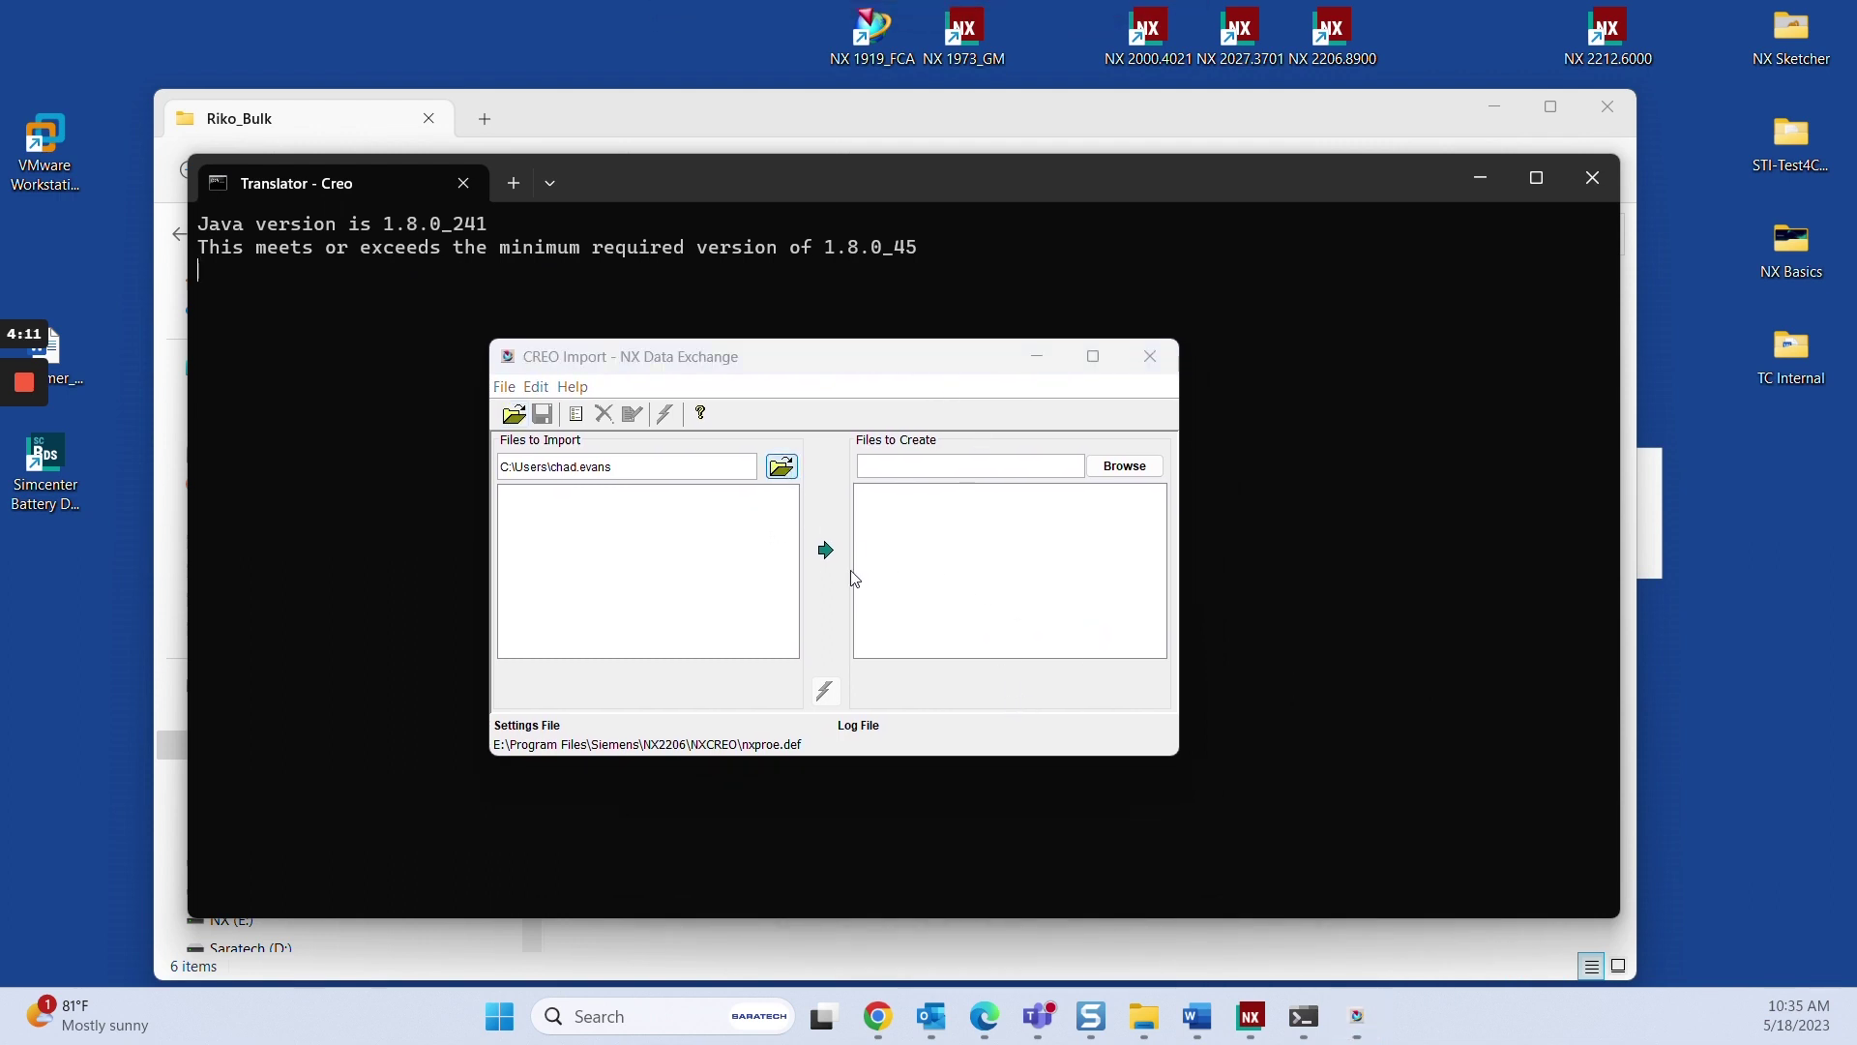
pyautogui.moveTo(1349, 331); pyautogui.dragTo(1067, 526)
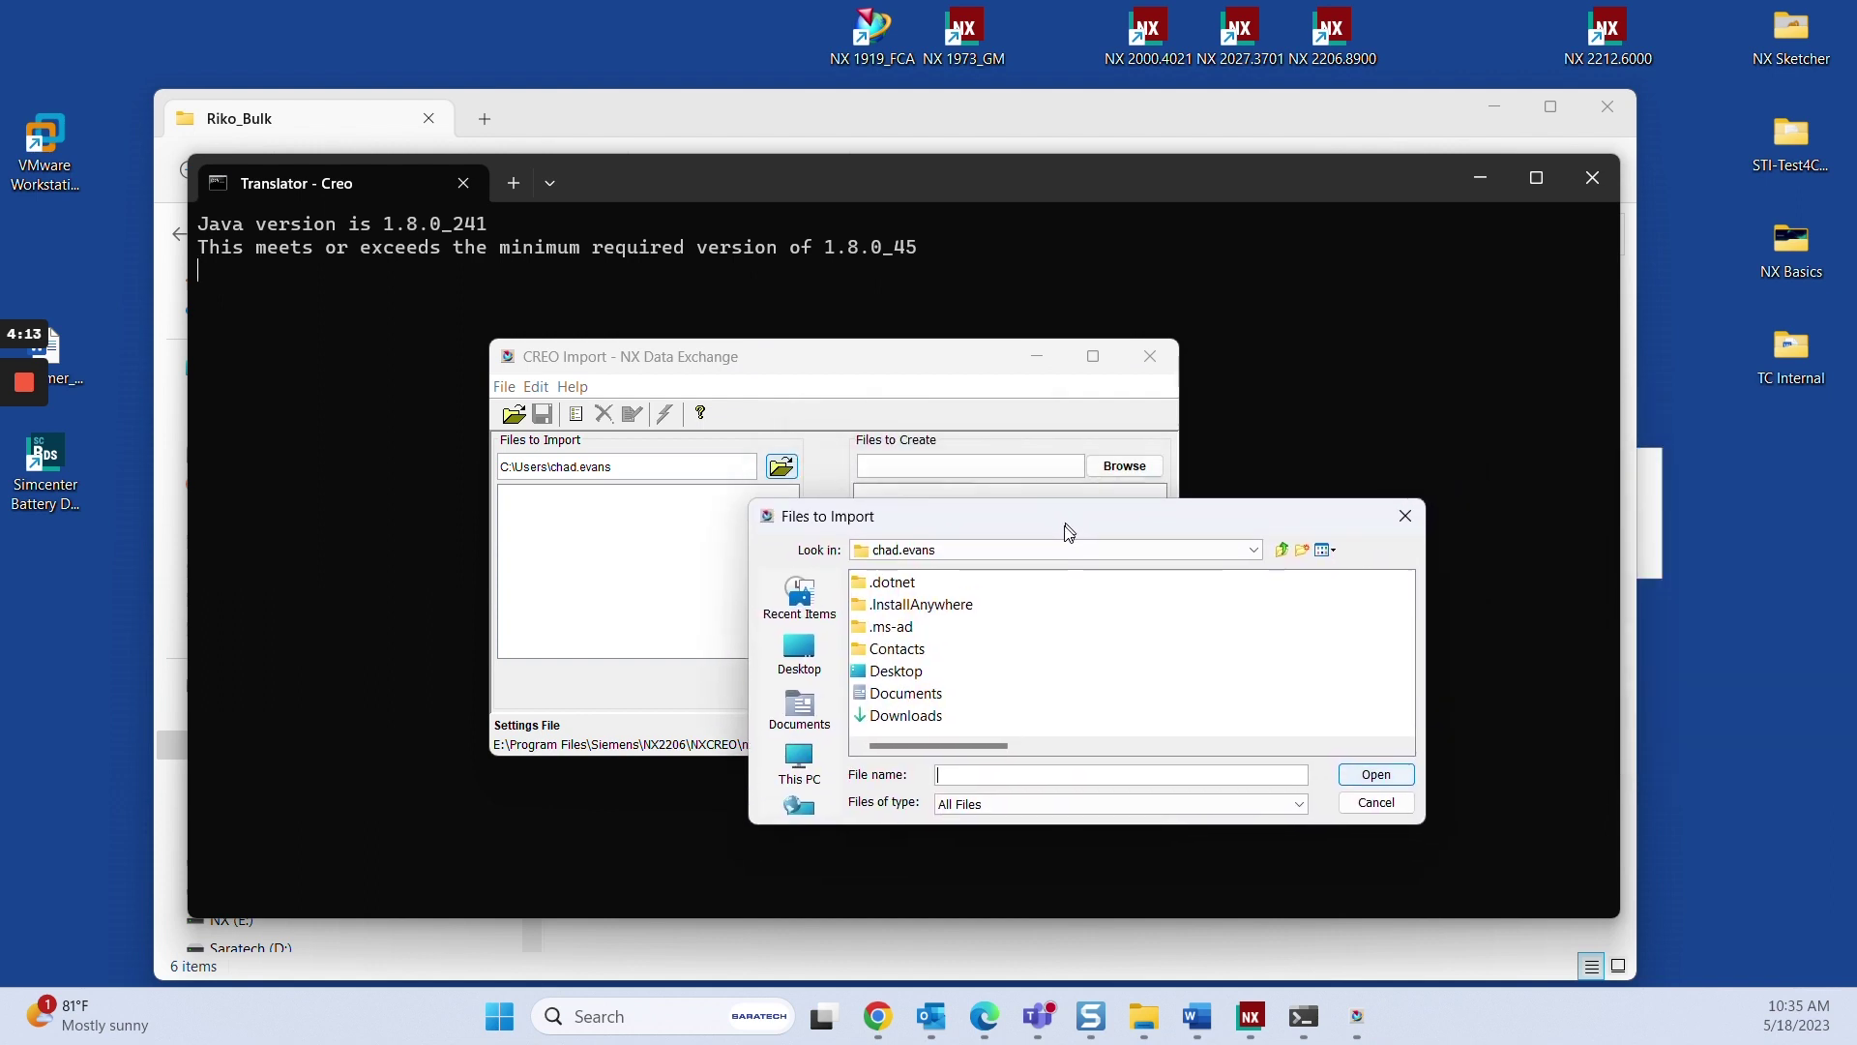
pyautogui.click(813, 778)
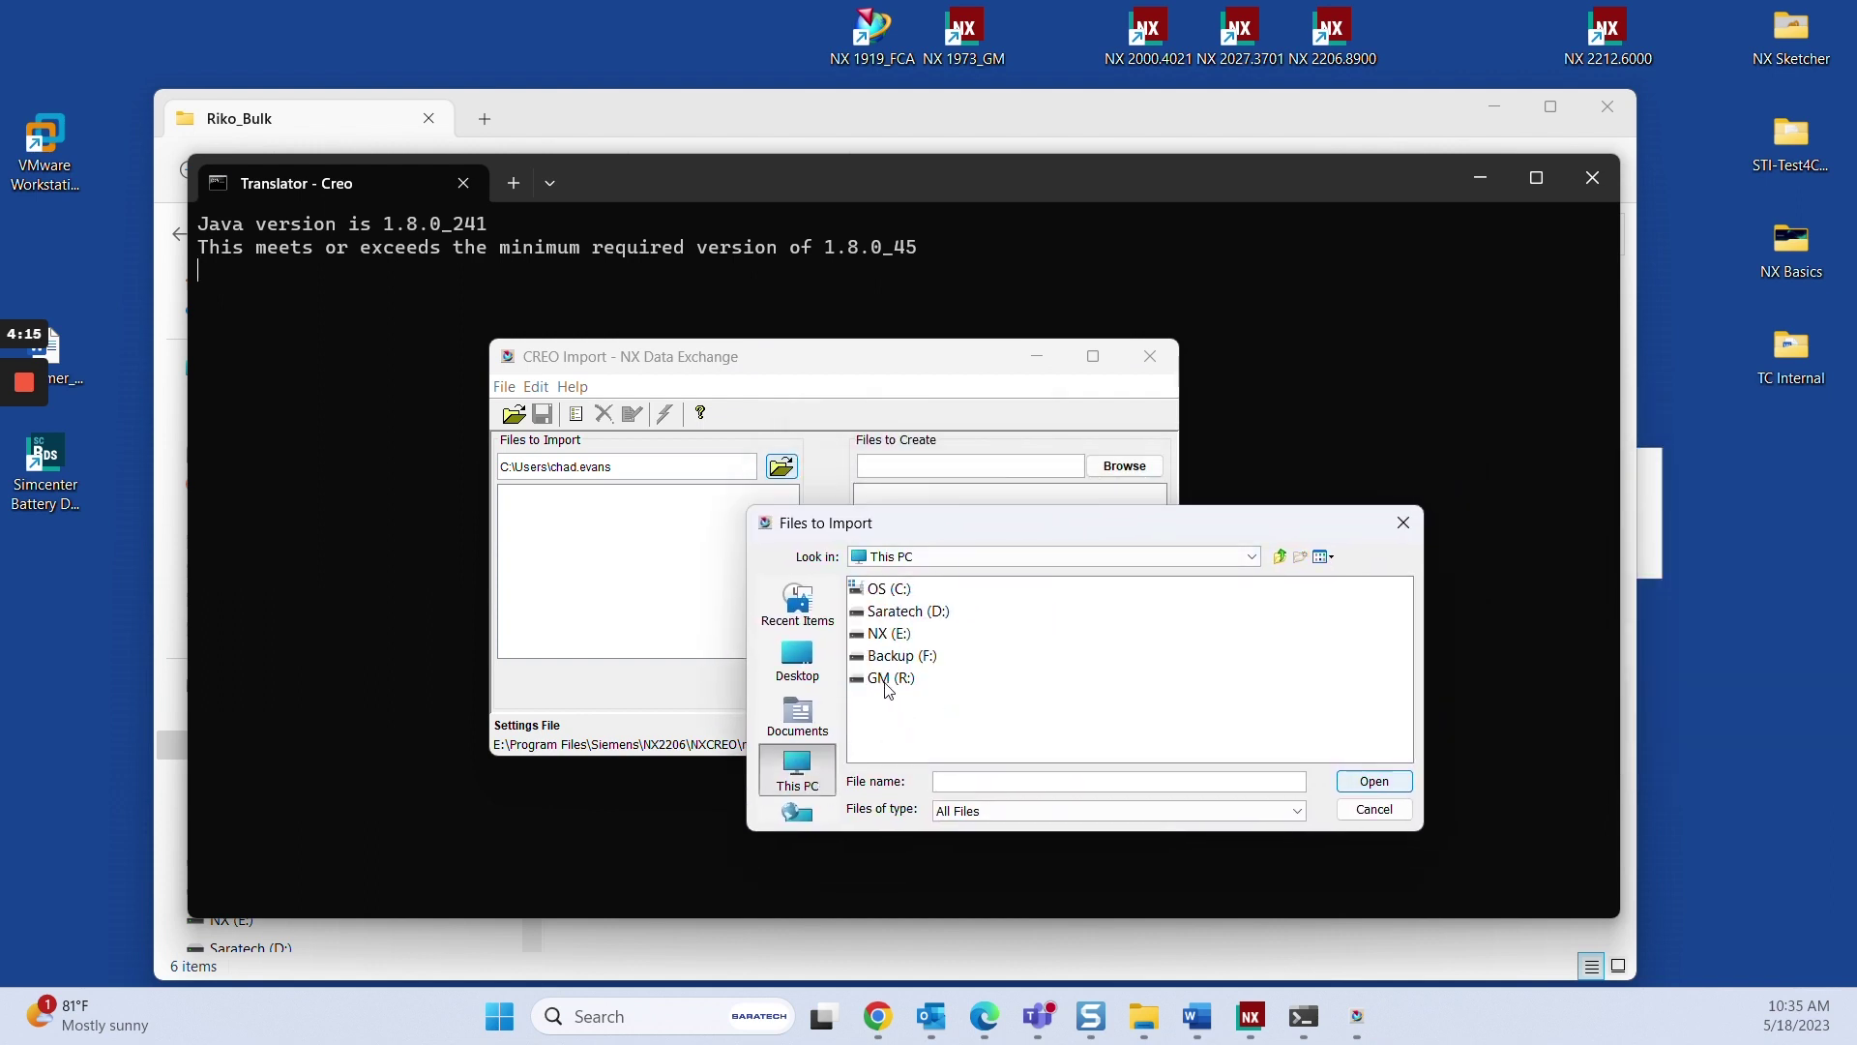
pyautogui.doubleClick(911, 614)
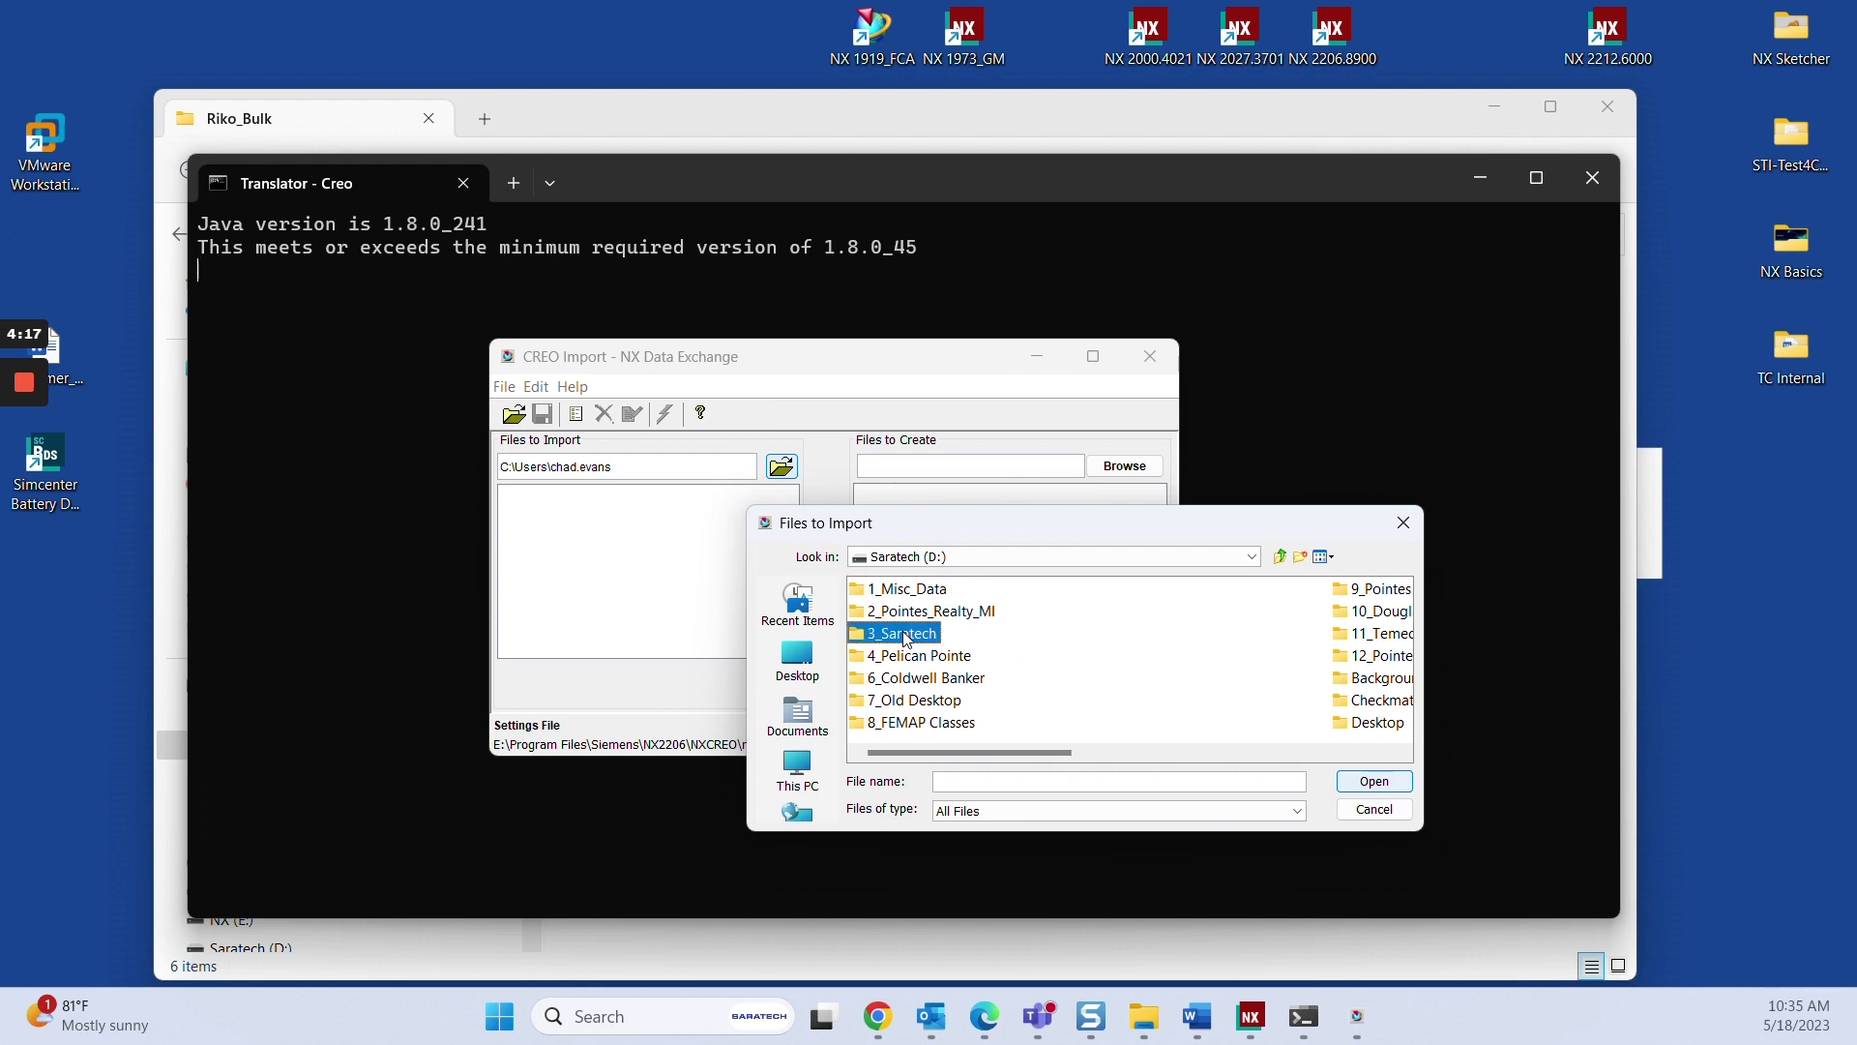
pyautogui.doubleClick(906, 634)
pyautogui.scroll(-1, 1339, 765)
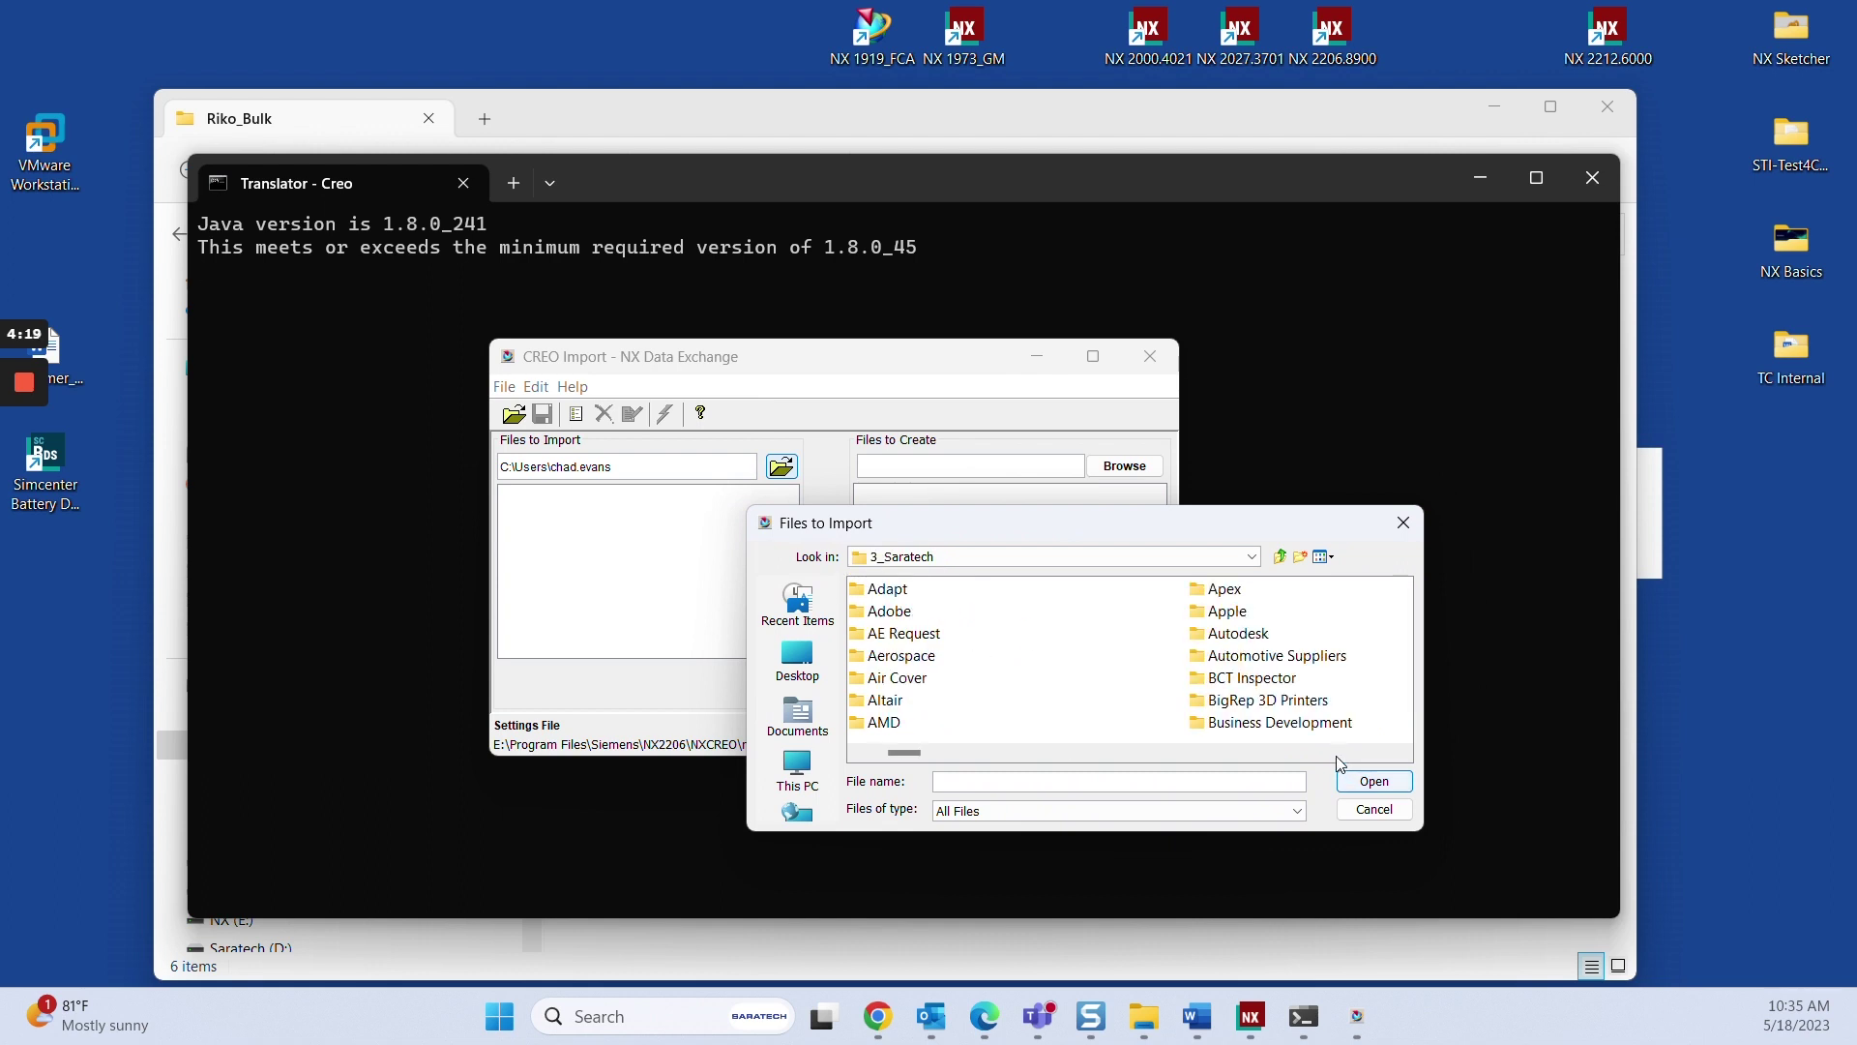
pyautogui.scroll(-1, 1339, 766)
pyautogui.scroll(-1, 1338, 765)
pyautogui.scroll(-1, 1339, 765)
pyautogui.scroll(-1, 1339, 765)
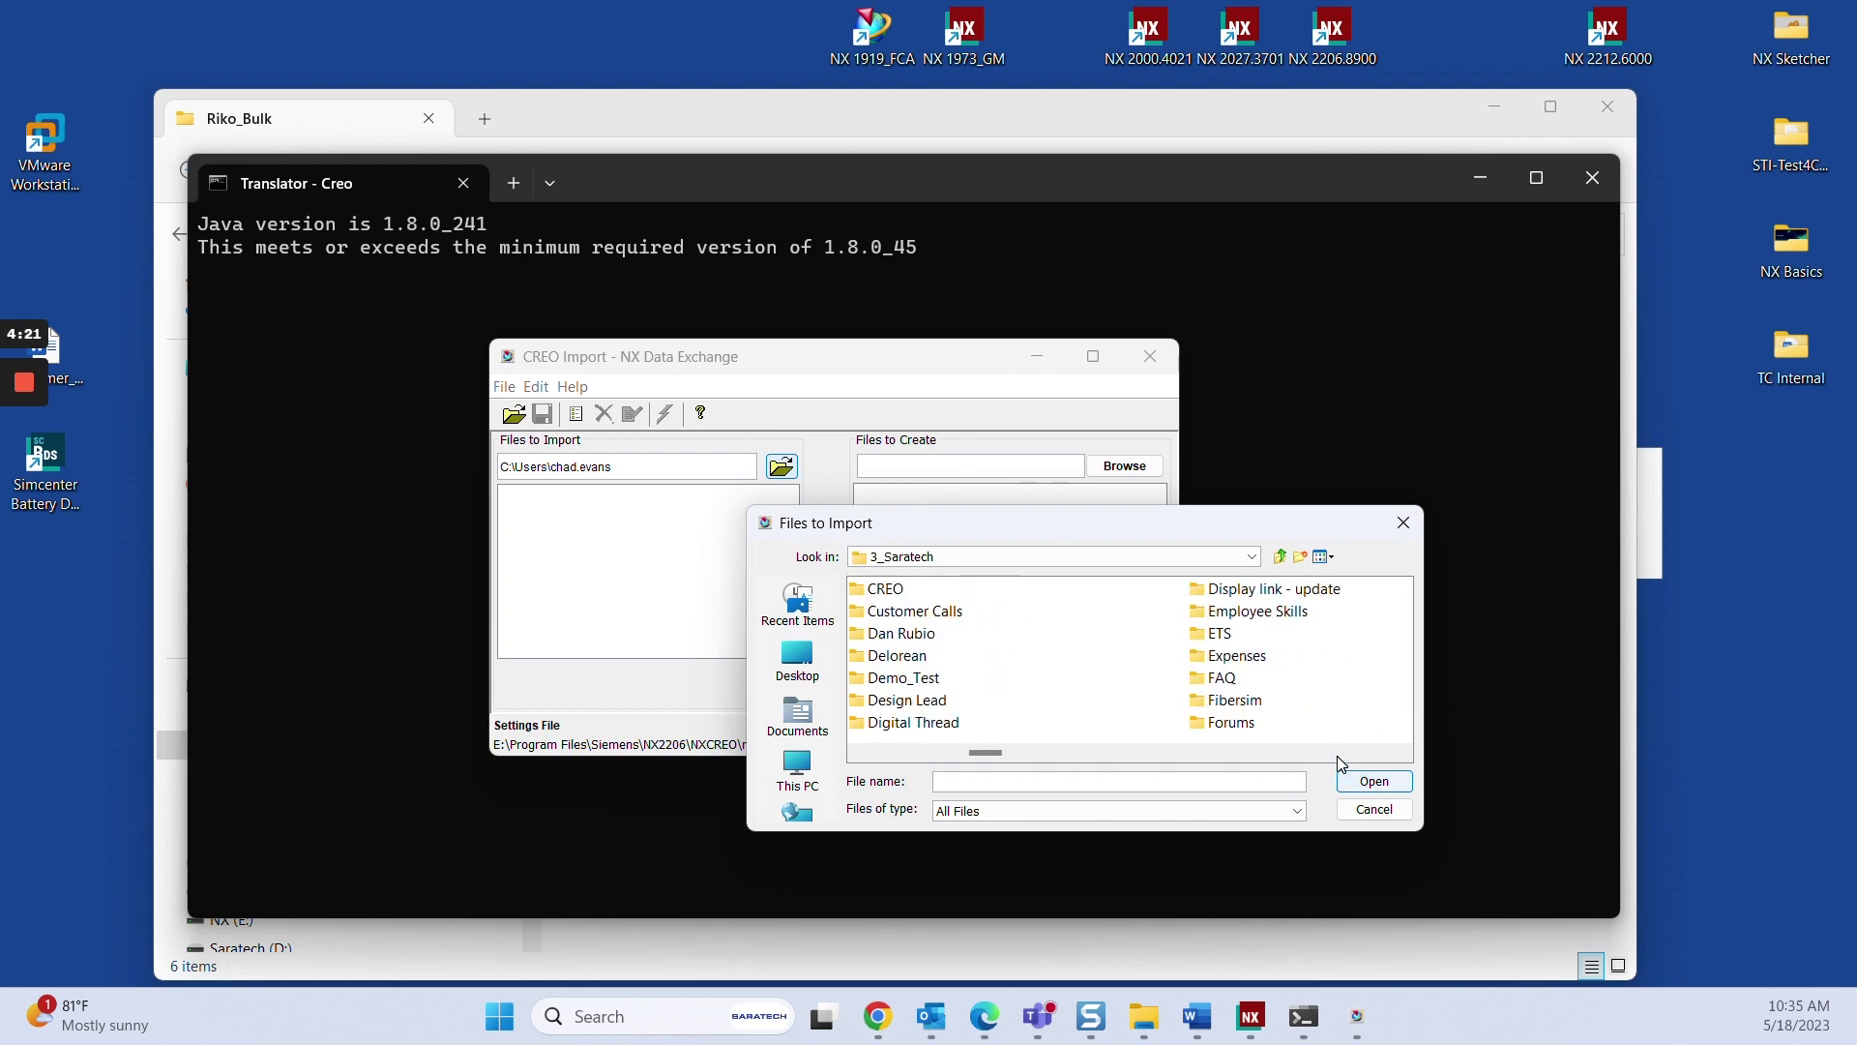
pyautogui.doubleClick(871, 592)
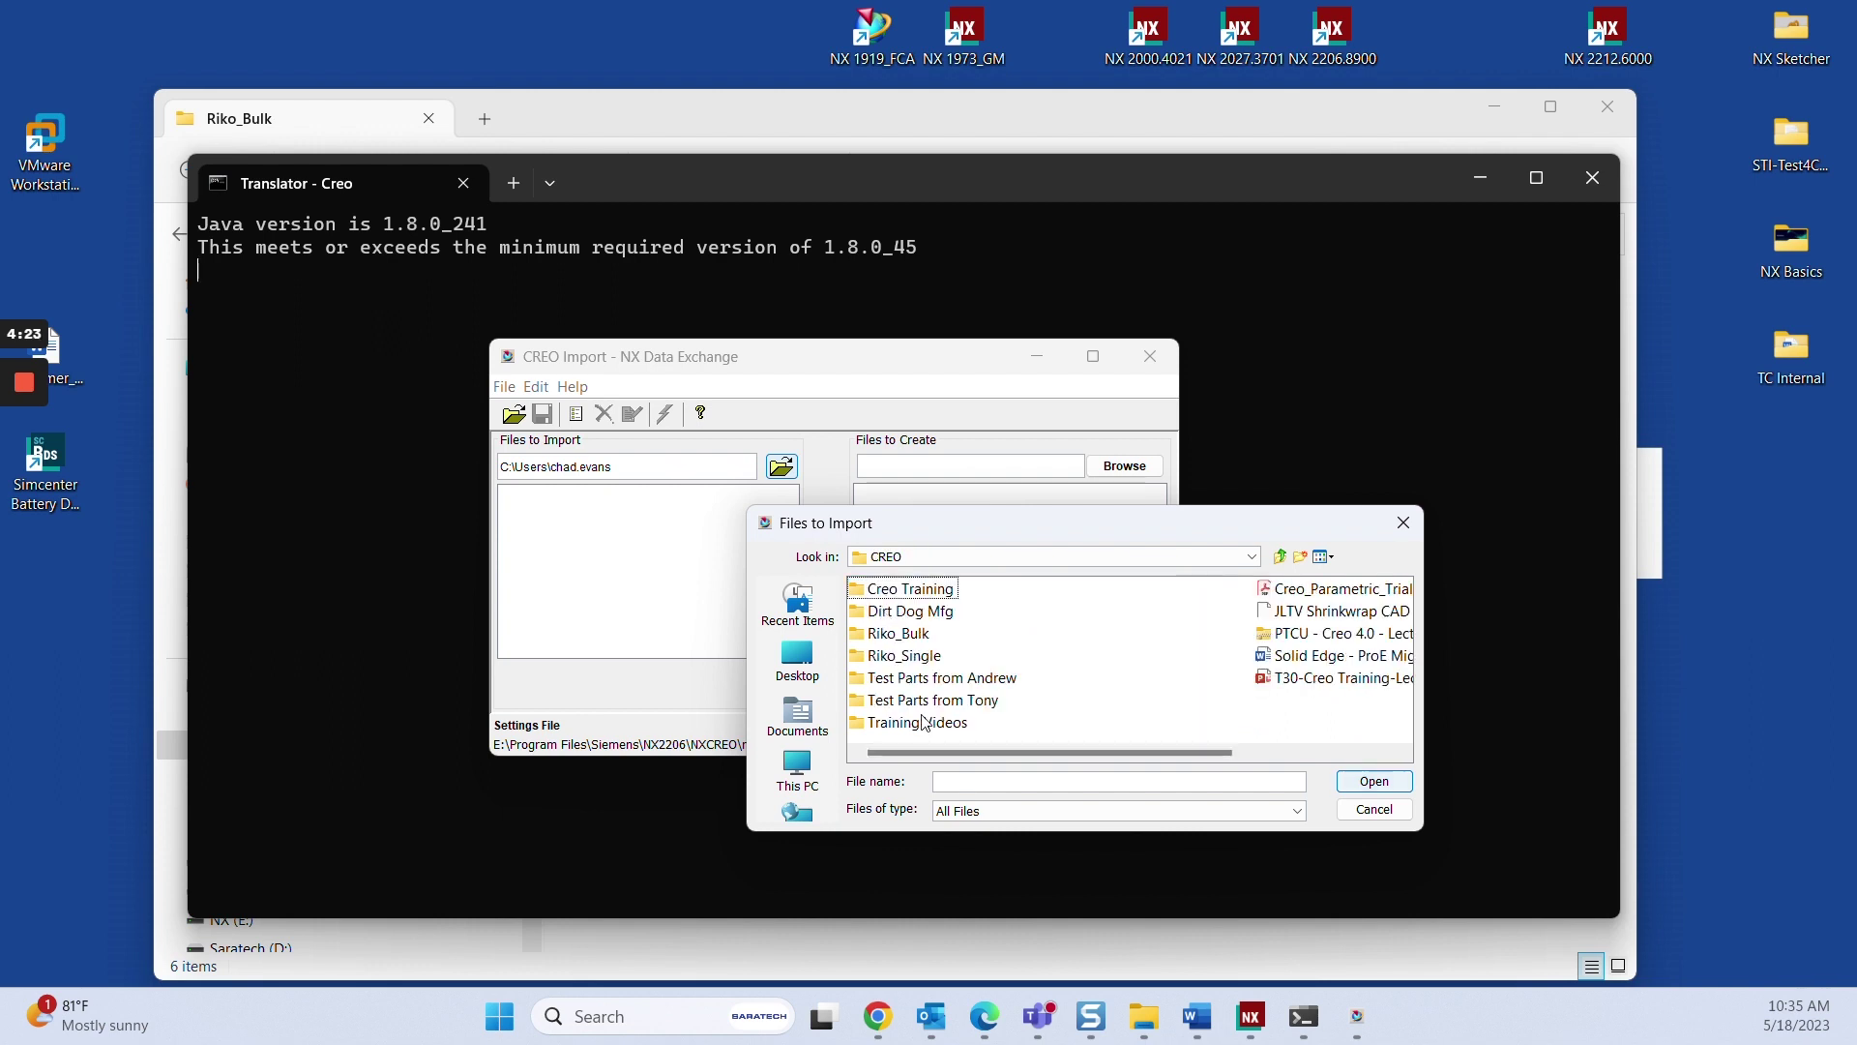
pyautogui.doubleClick(910, 636)
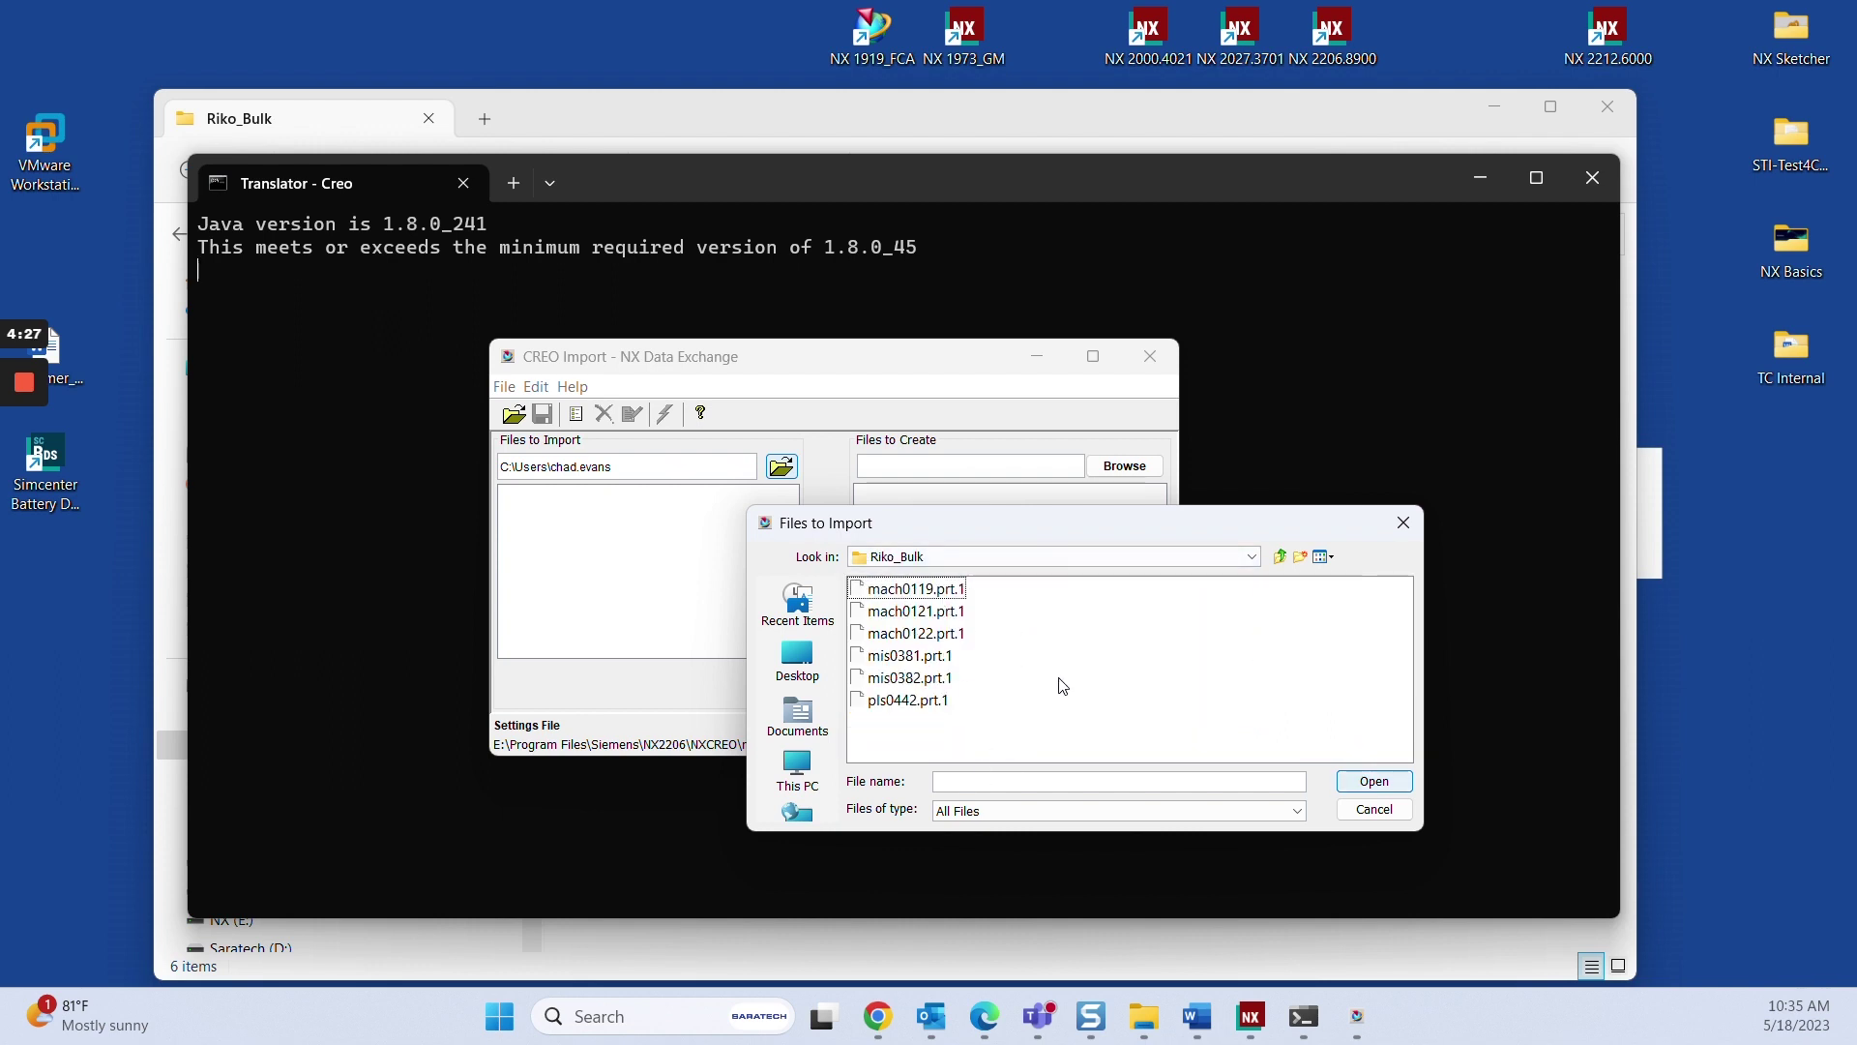
pyautogui.hotkey('ctrl', 'a')
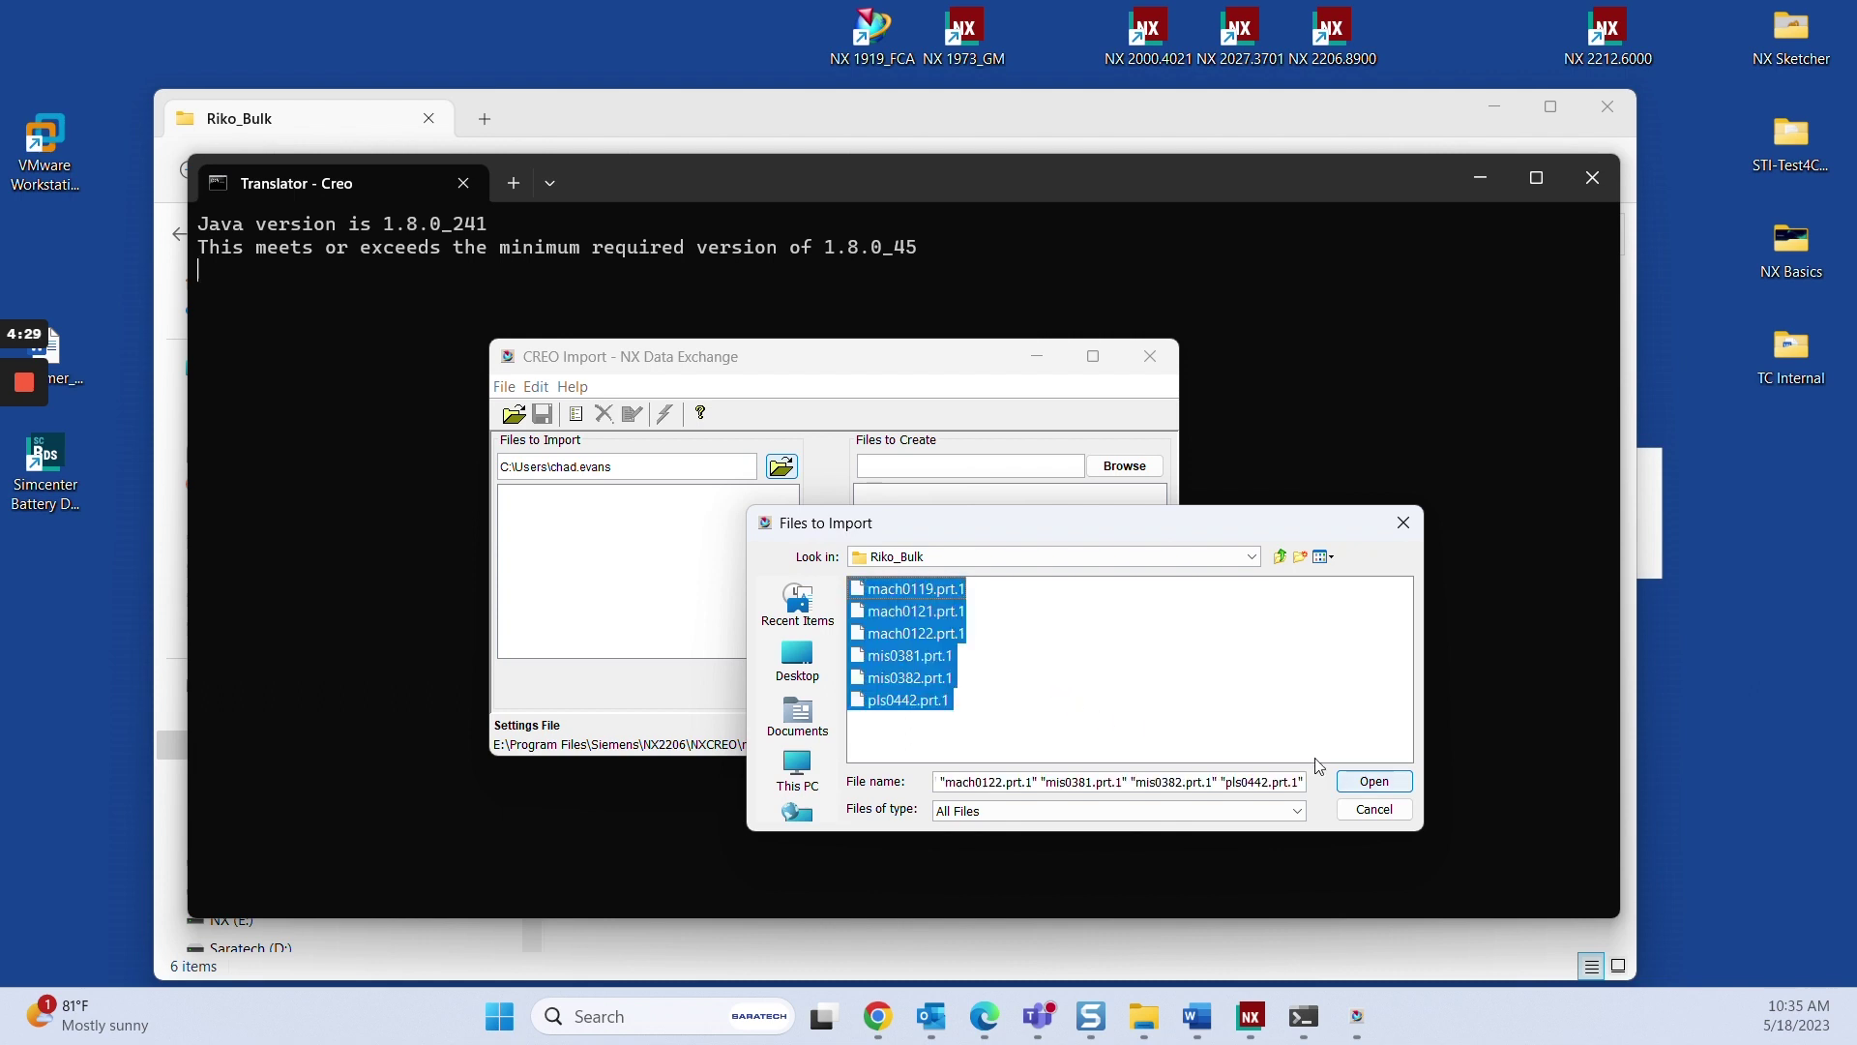
pyautogui.click(1352, 783)
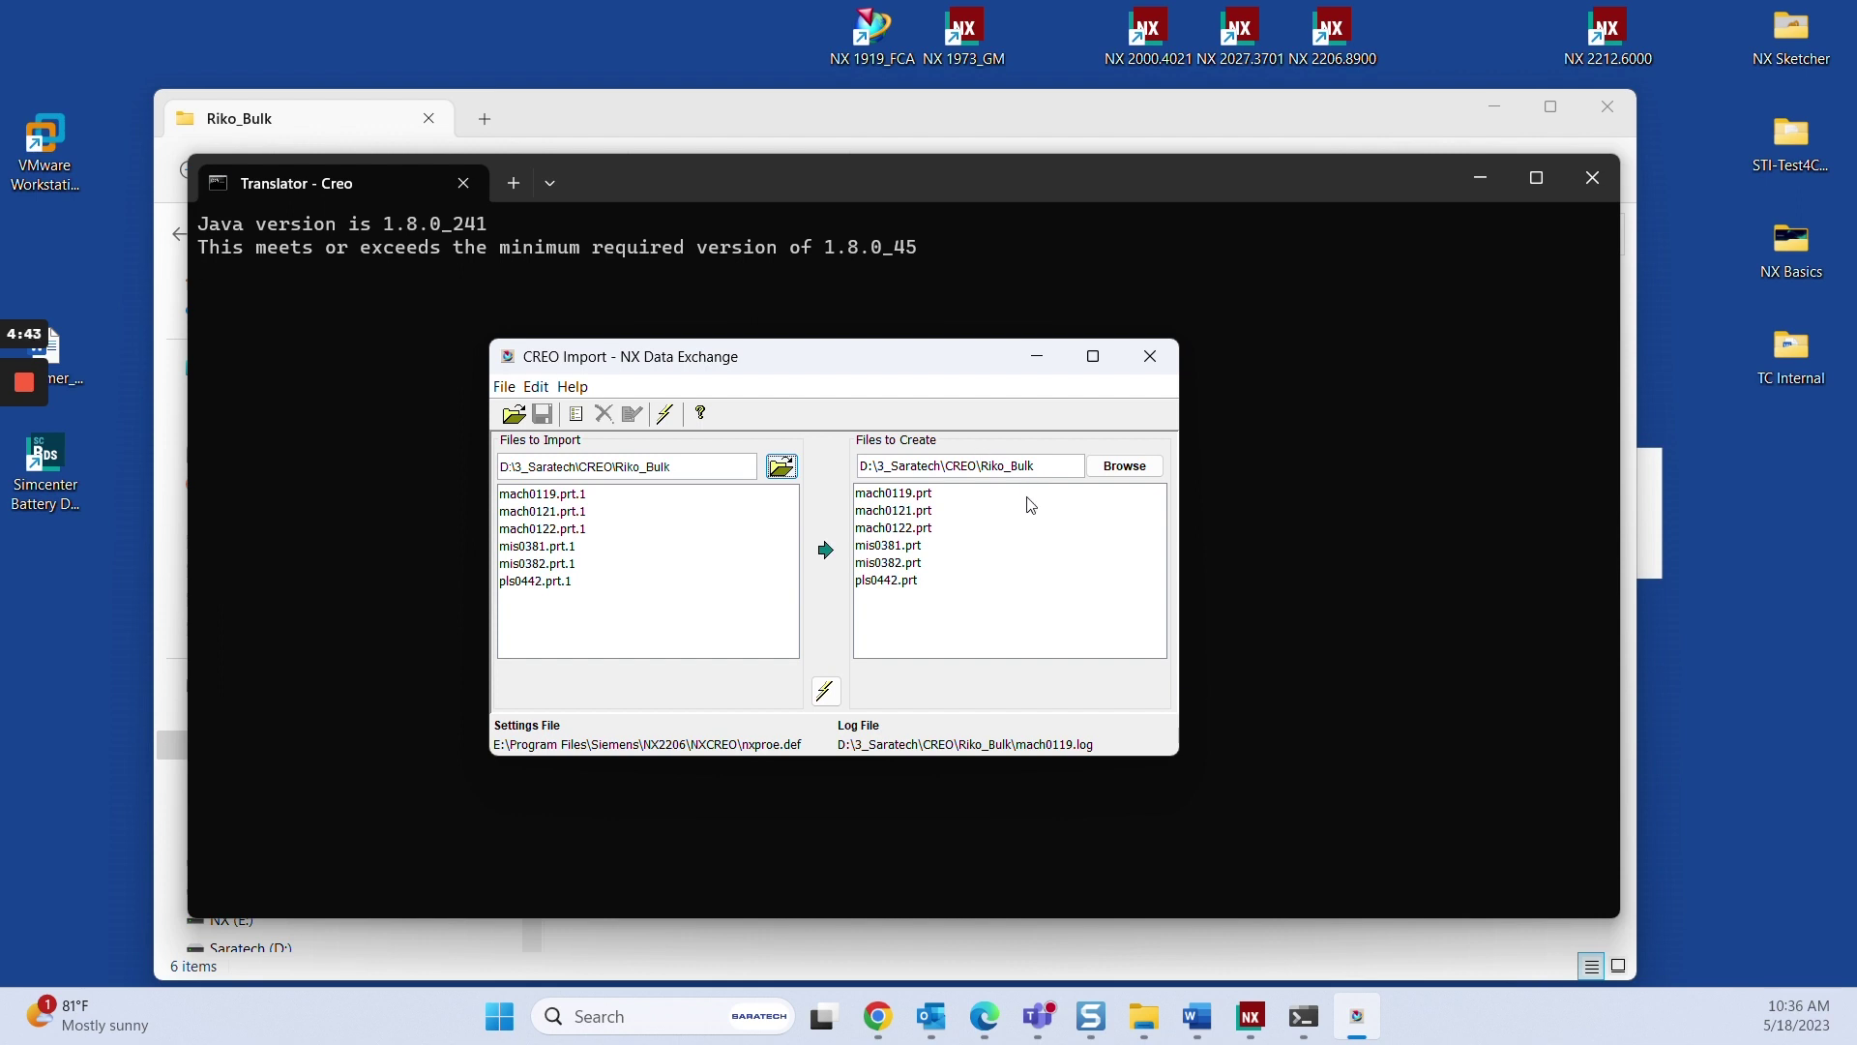
pyautogui.click(833, 701)
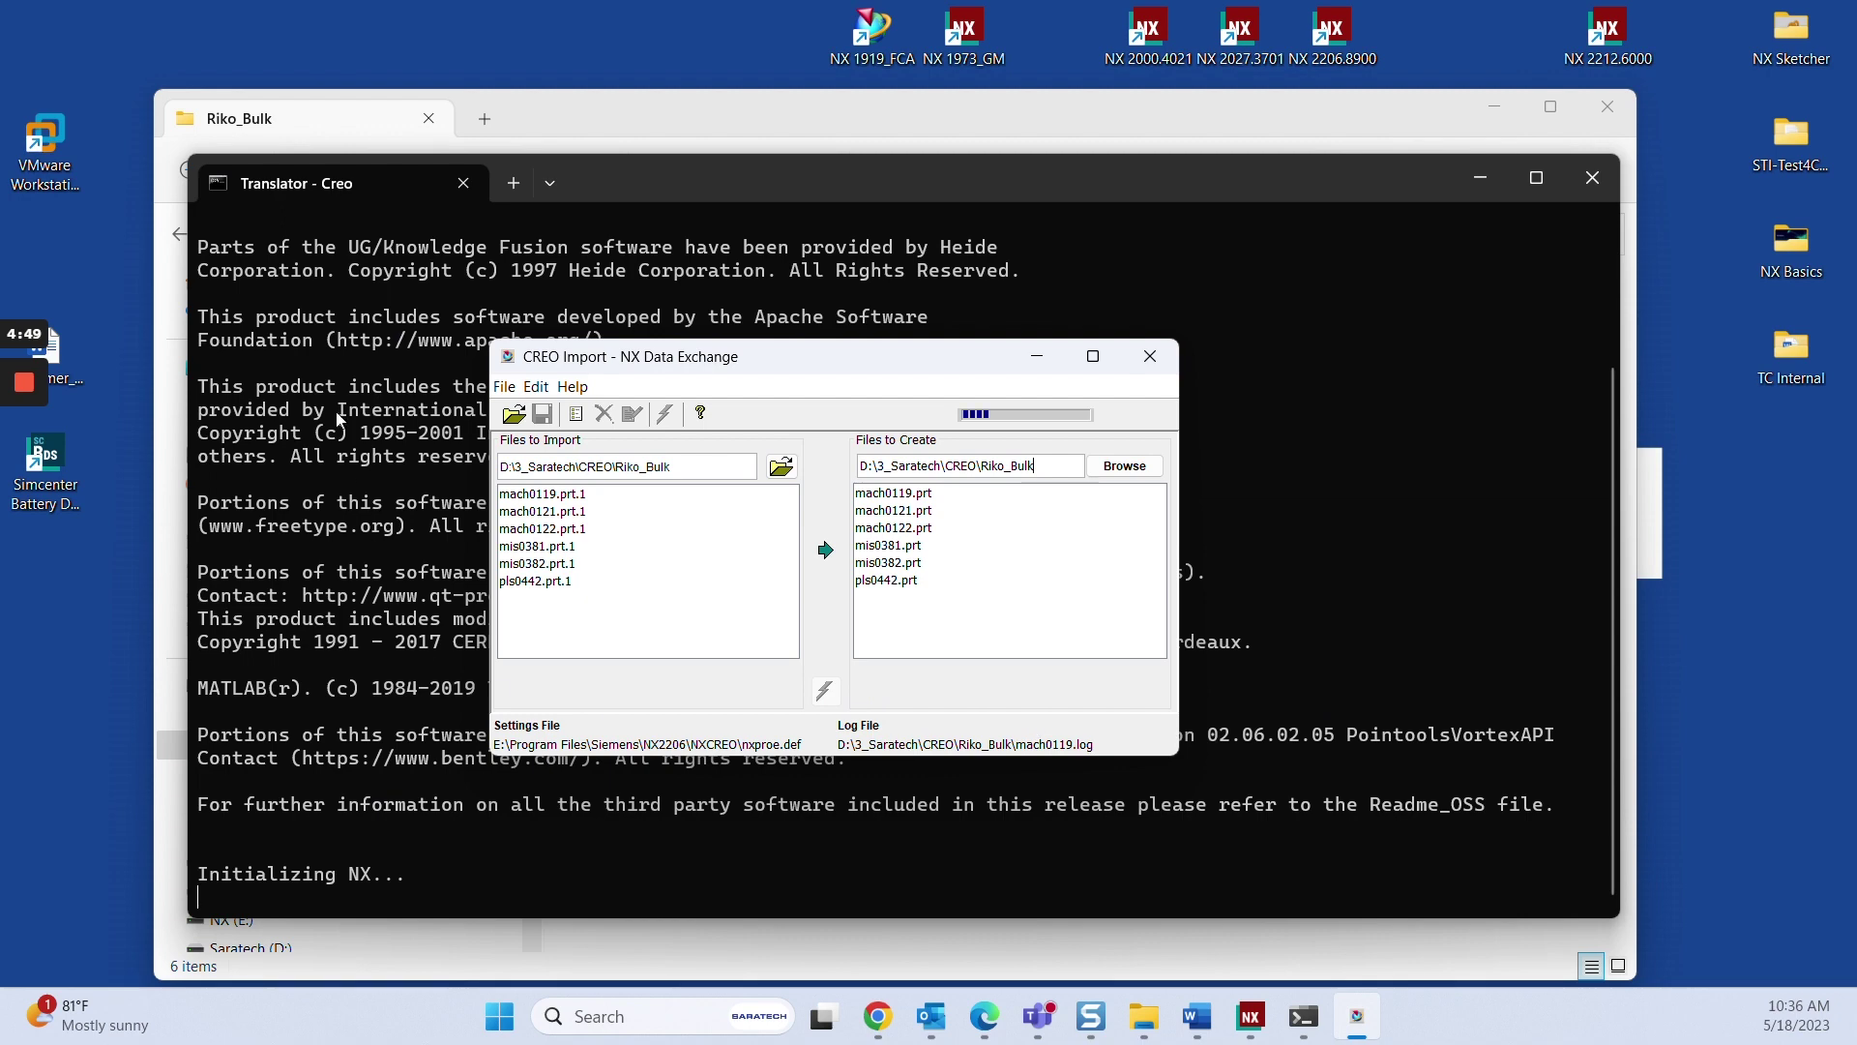
# - Watch translation progress, then view translated mach0119, mach0121 and mach0122 files in Riko_Bulk
pyautogui.moveTo(892, 364)
pyautogui.mouseDown()
pyautogui.moveTo(1240, 300)
pyautogui.moveTo(1289, 246)
pyautogui.mouseUp()
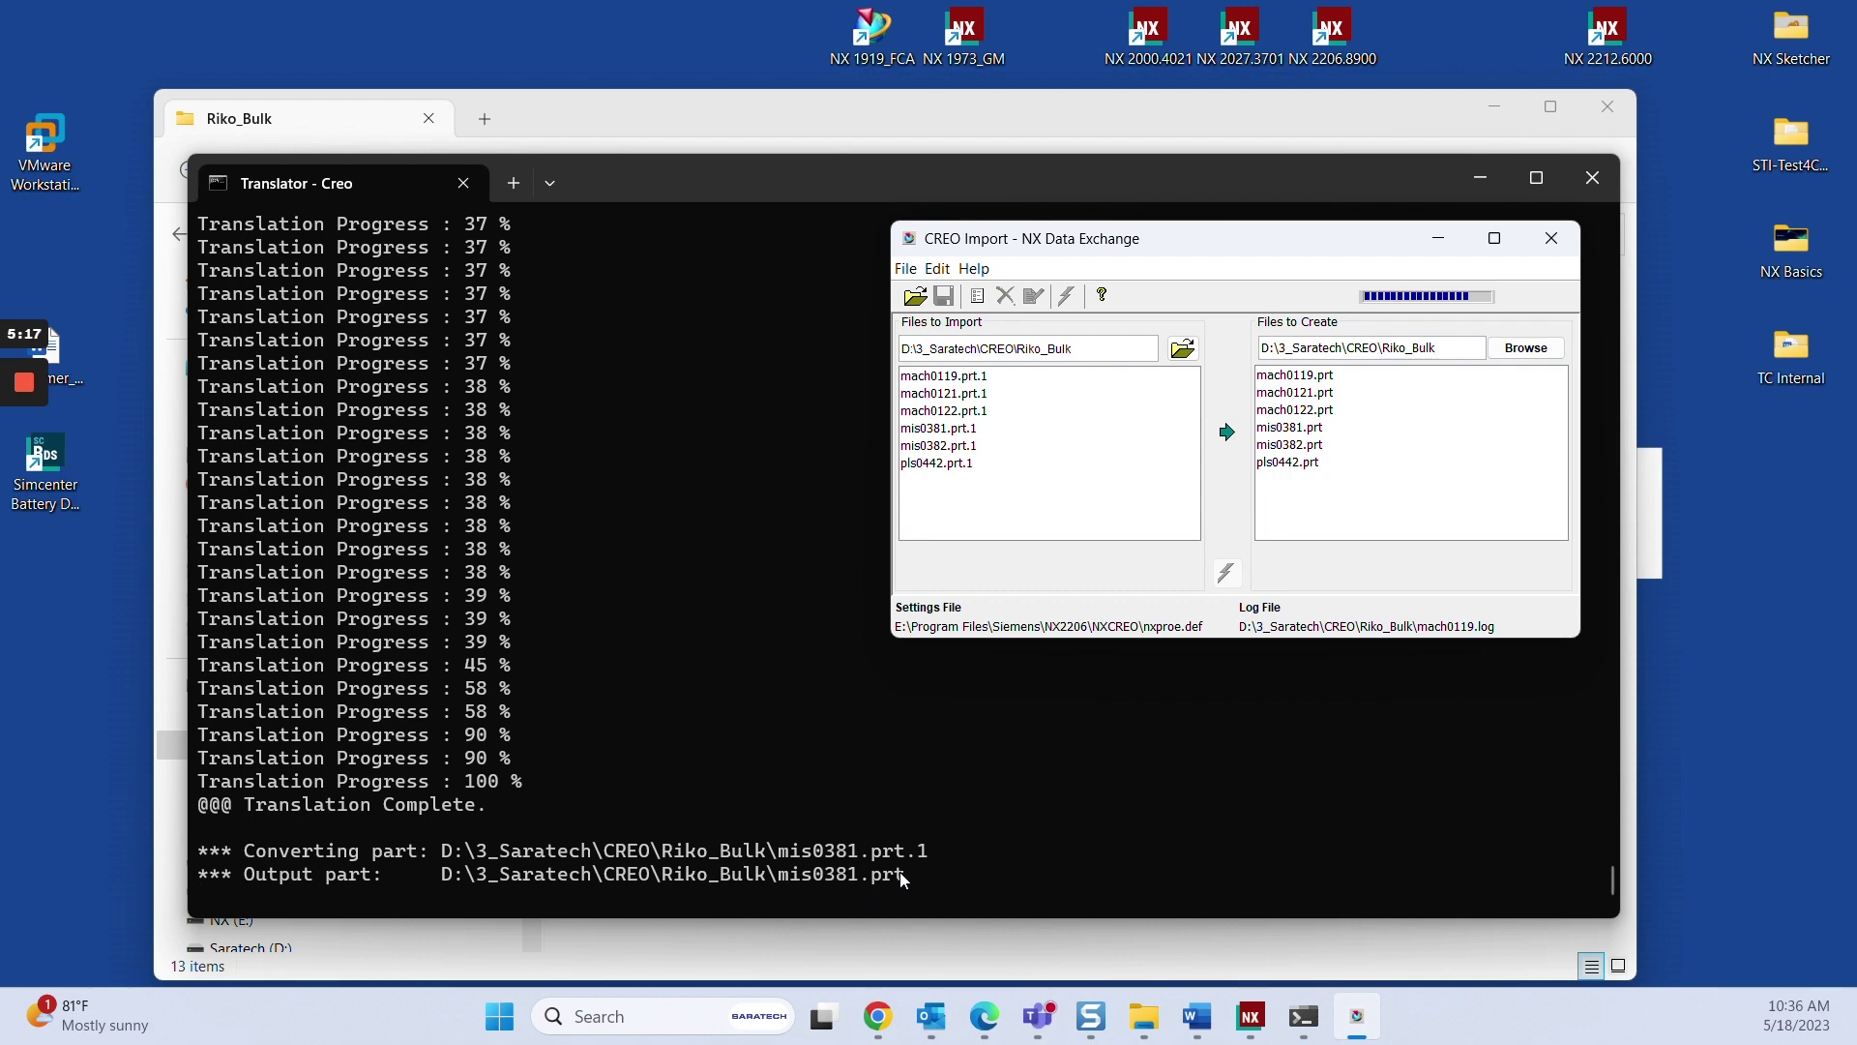
pyautogui.click(1146, 1019)
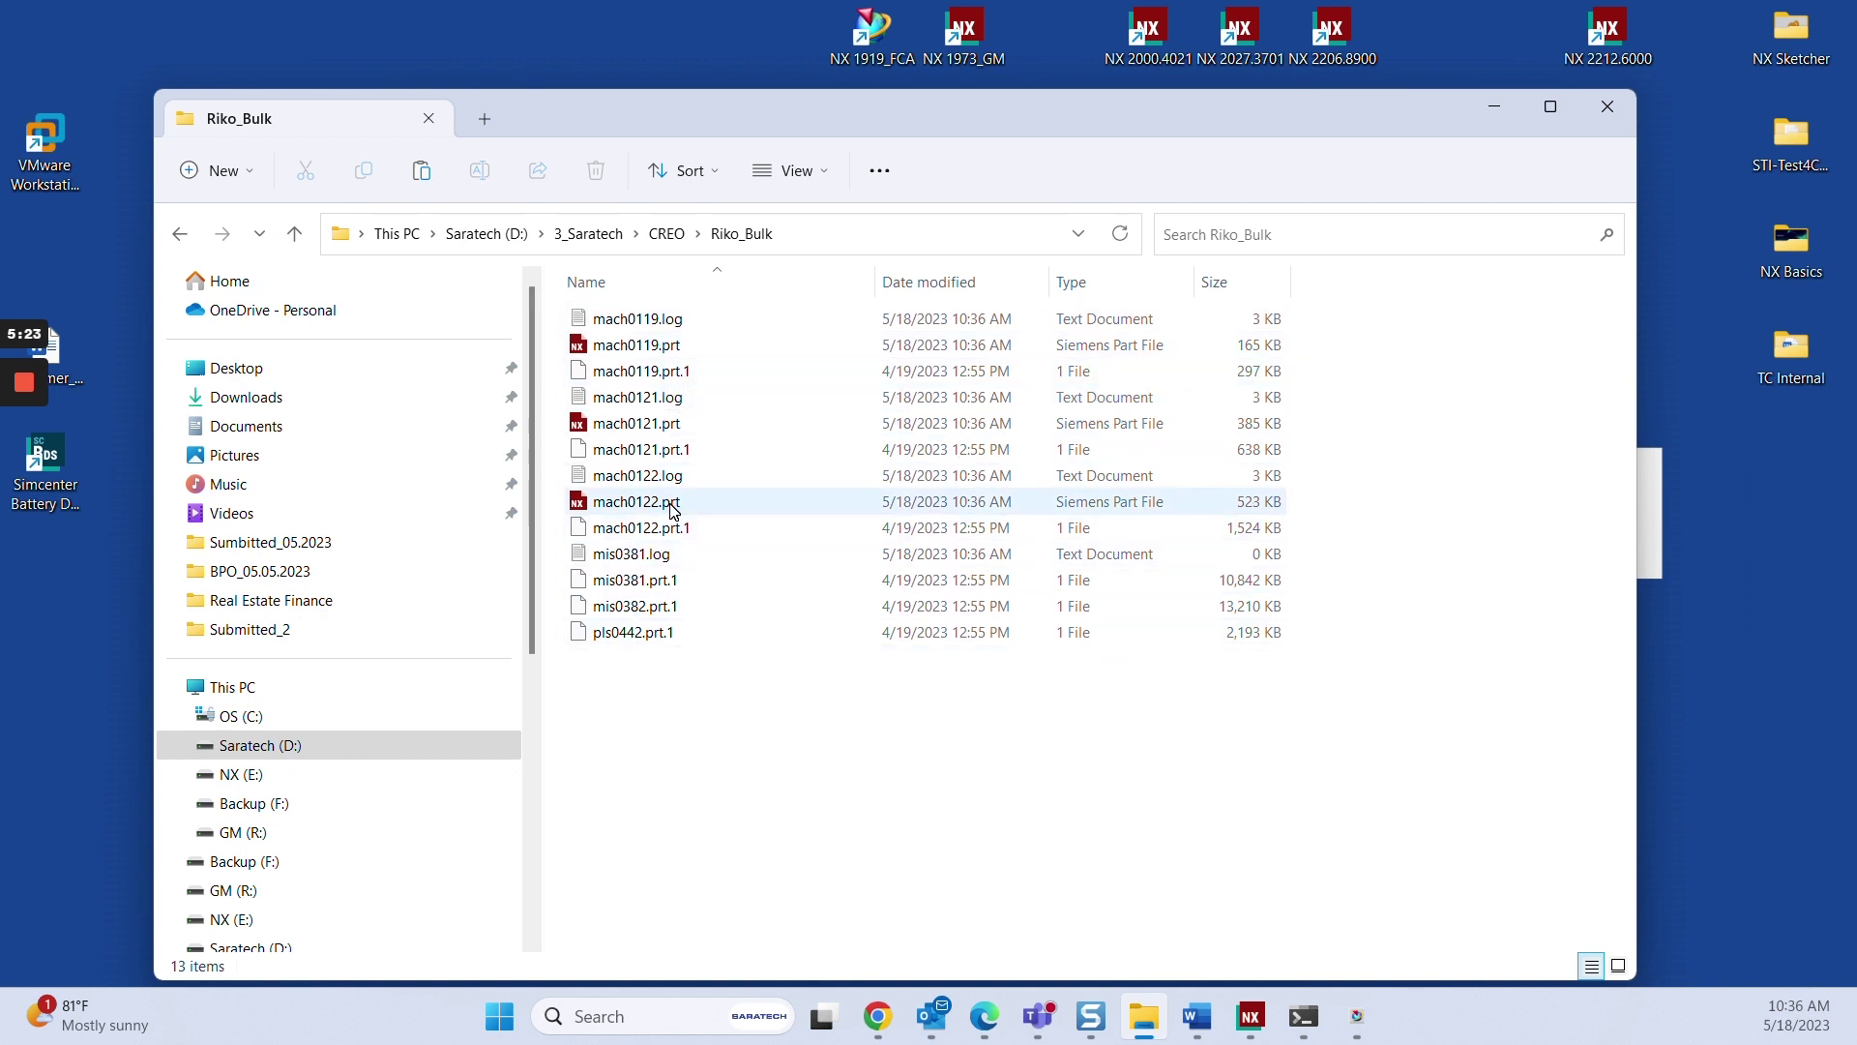
pyautogui.click(638, 345)
pyautogui.click(646, 430)
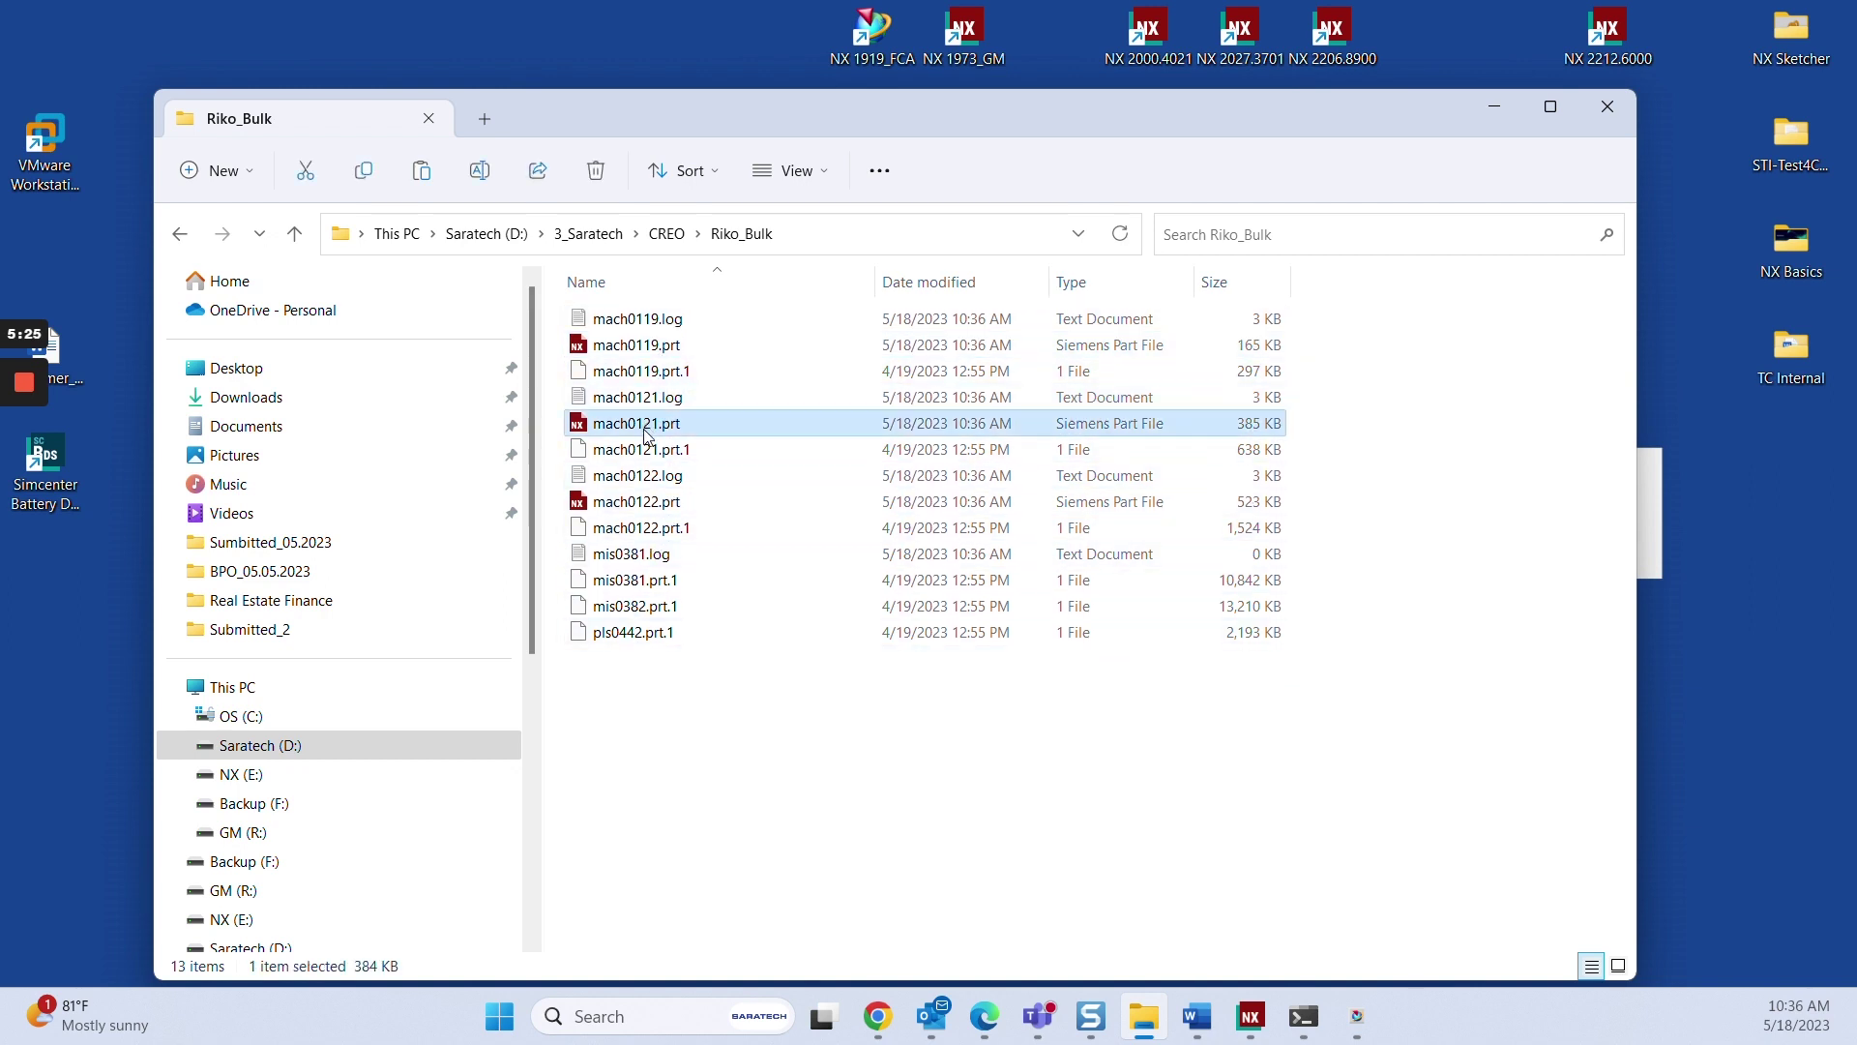
pyautogui.click(650, 506)
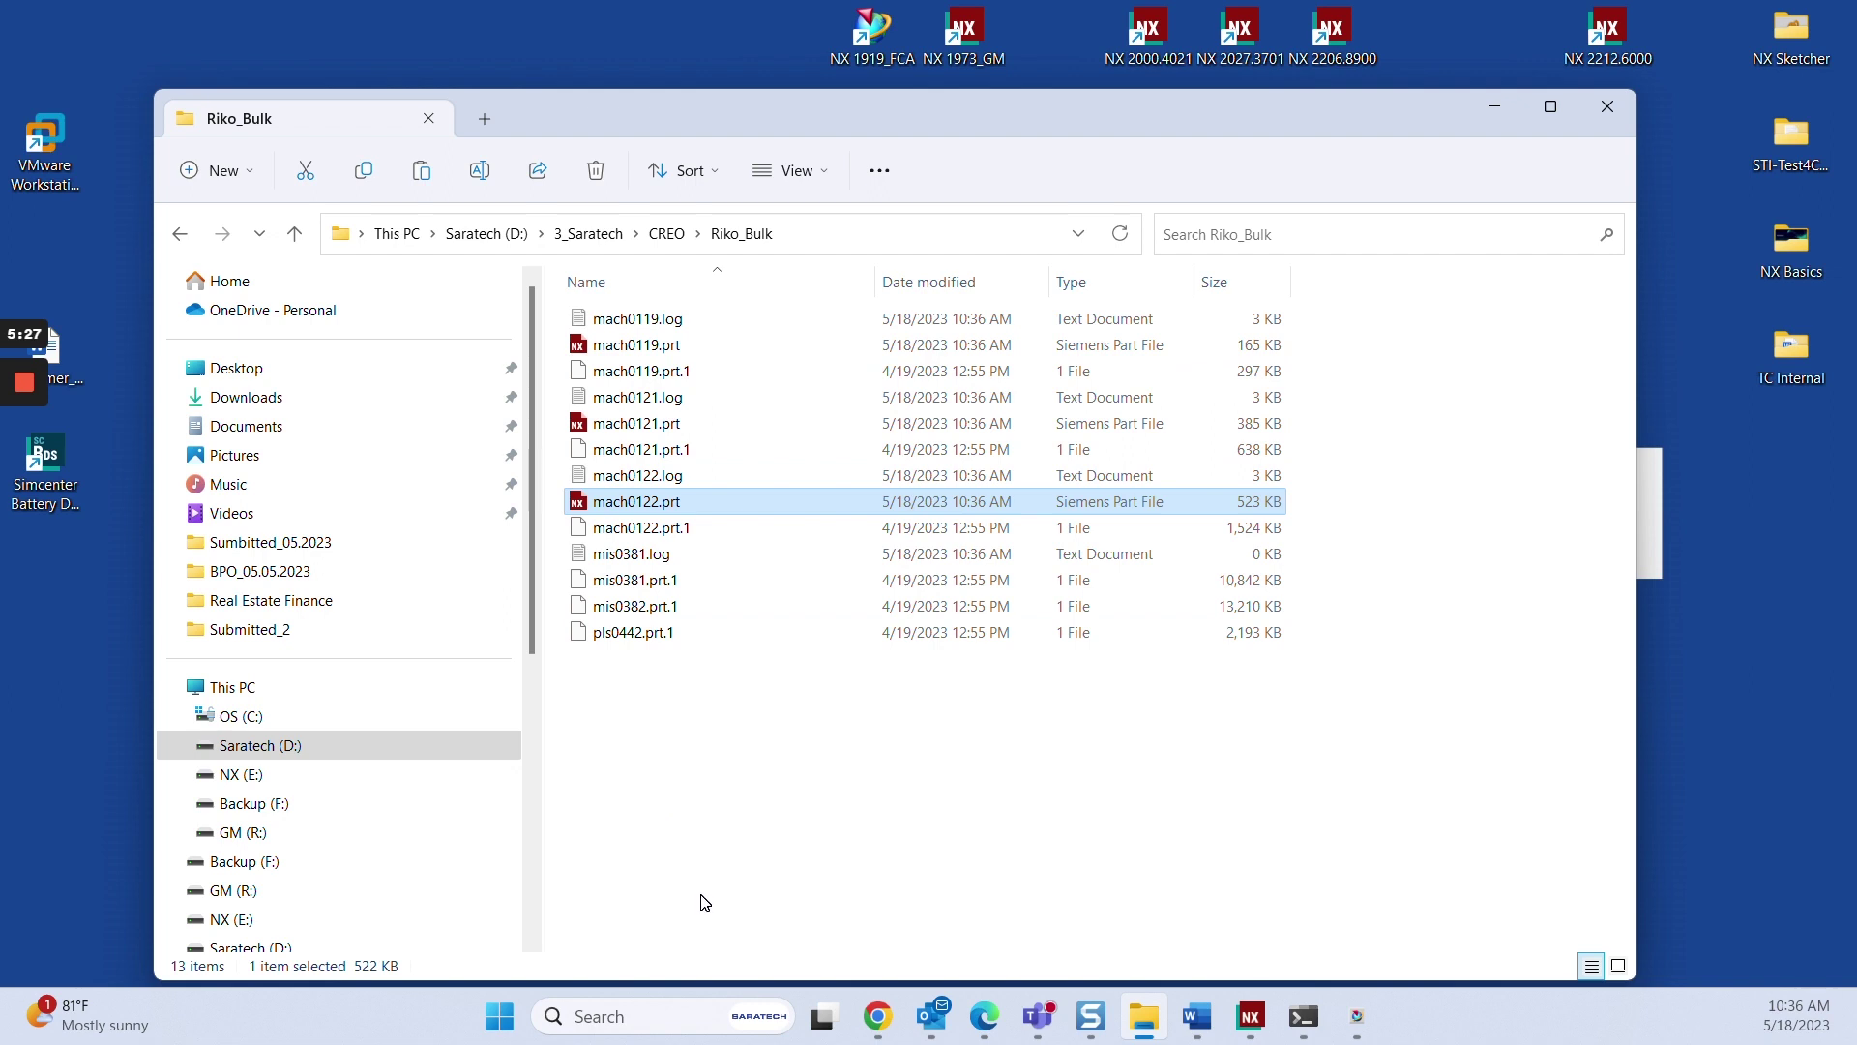
pyautogui.click(658, 348)
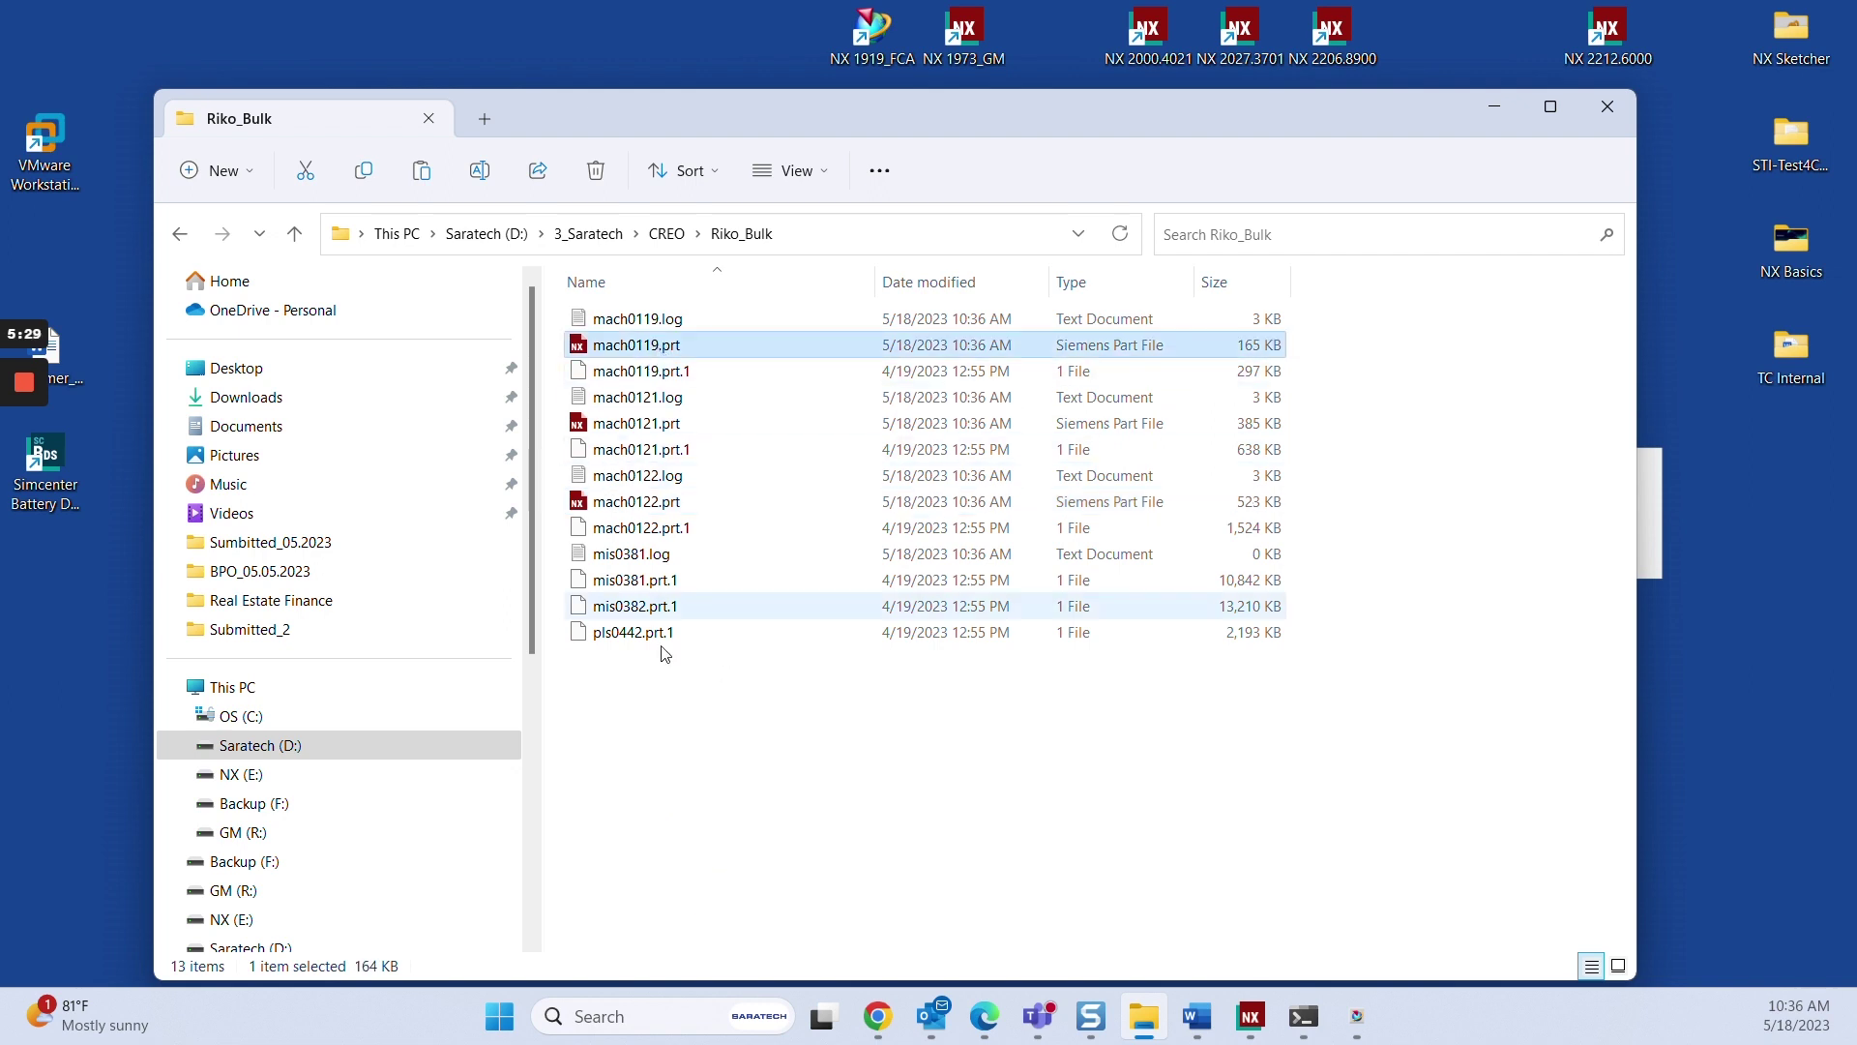
pyautogui.click(1250, 1015)
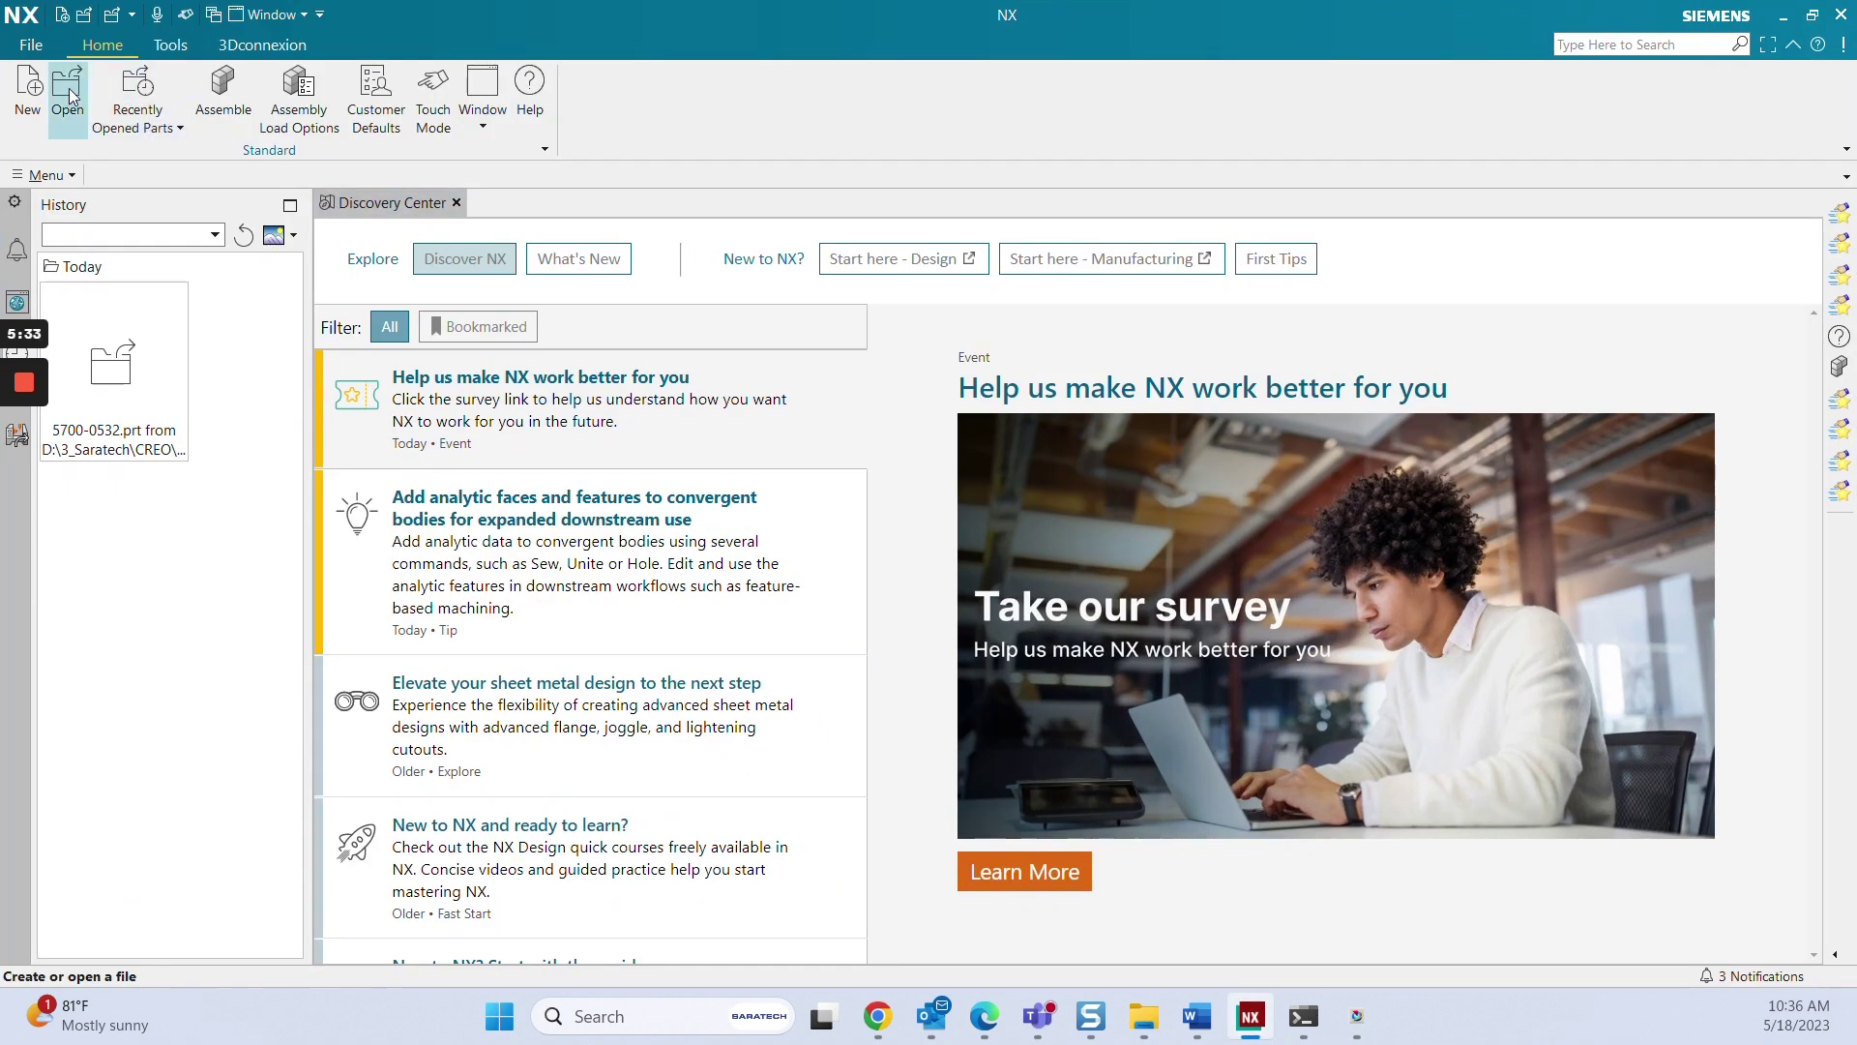
# - Browse from Riko_Single to CREO\Riko_Bulk and open mach0119.prt in Modeling
pyautogui.click(67, 88)
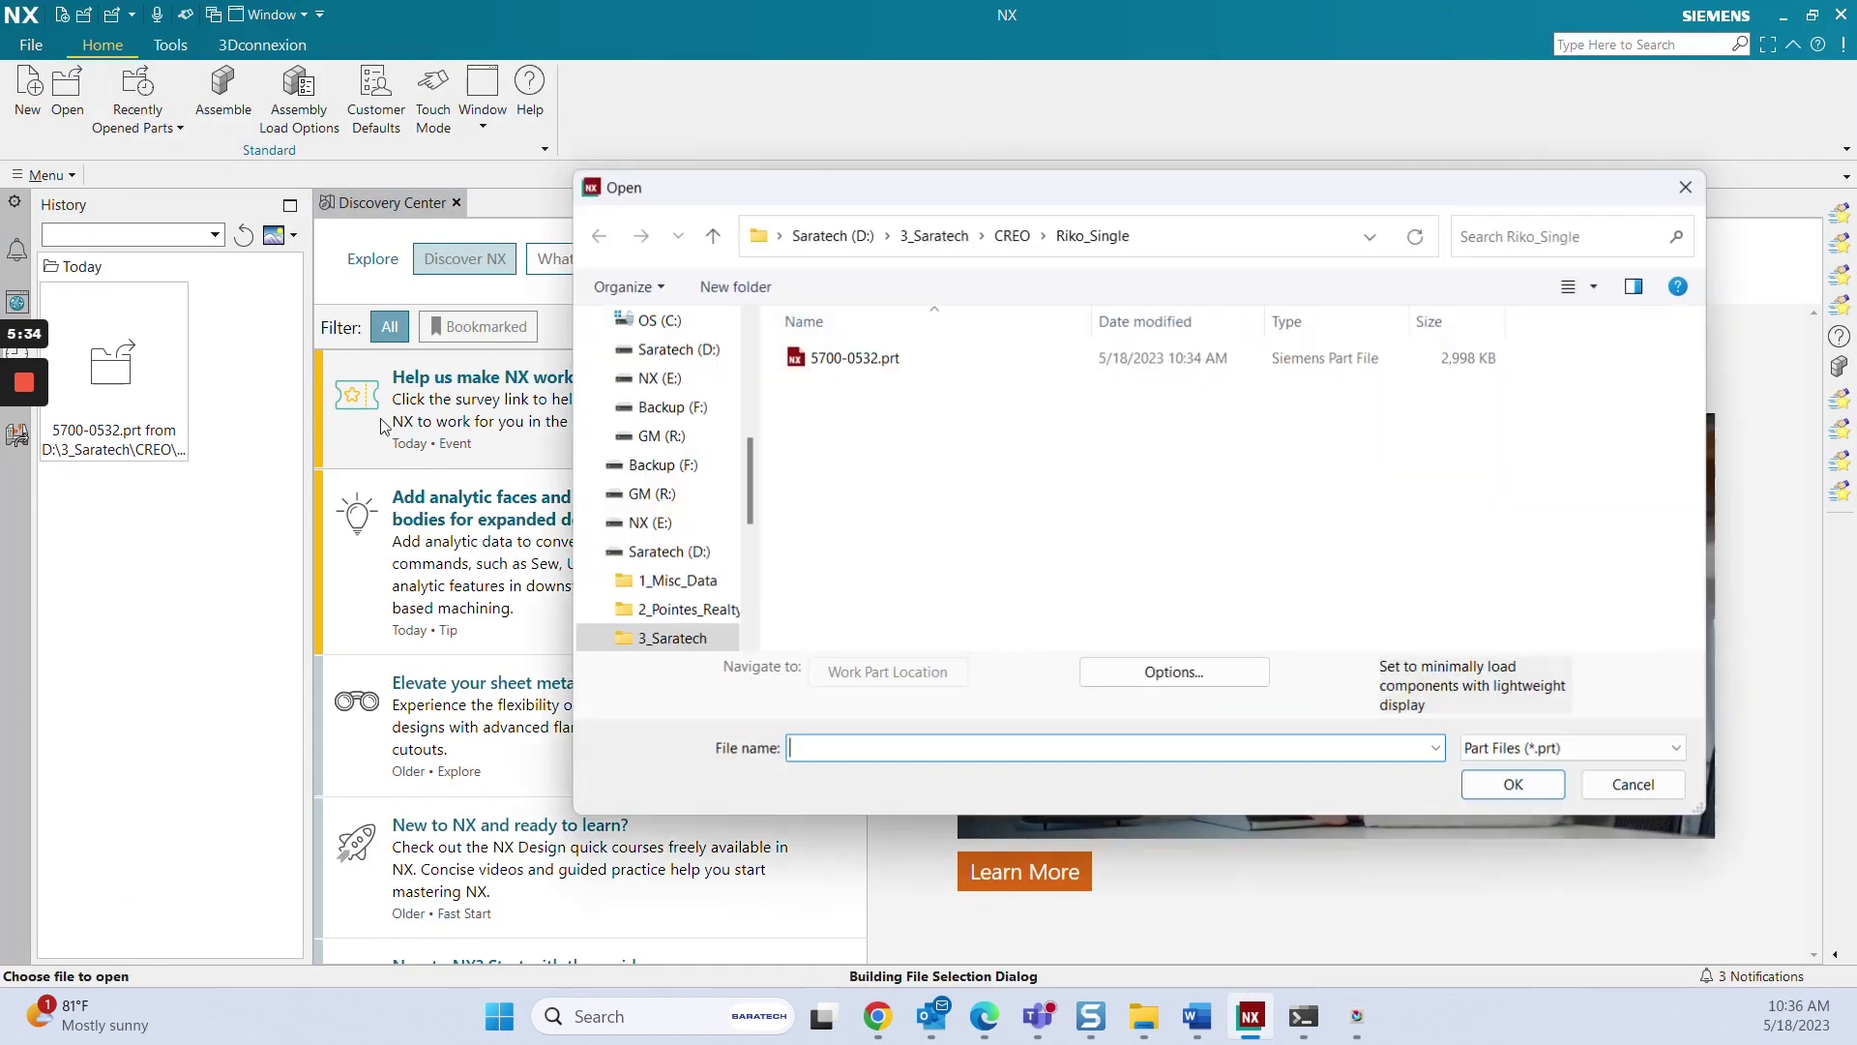
pyautogui.click(1013, 234)
pyautogui.click(850, 418)
pyautogui.doubleClick(851, 418)
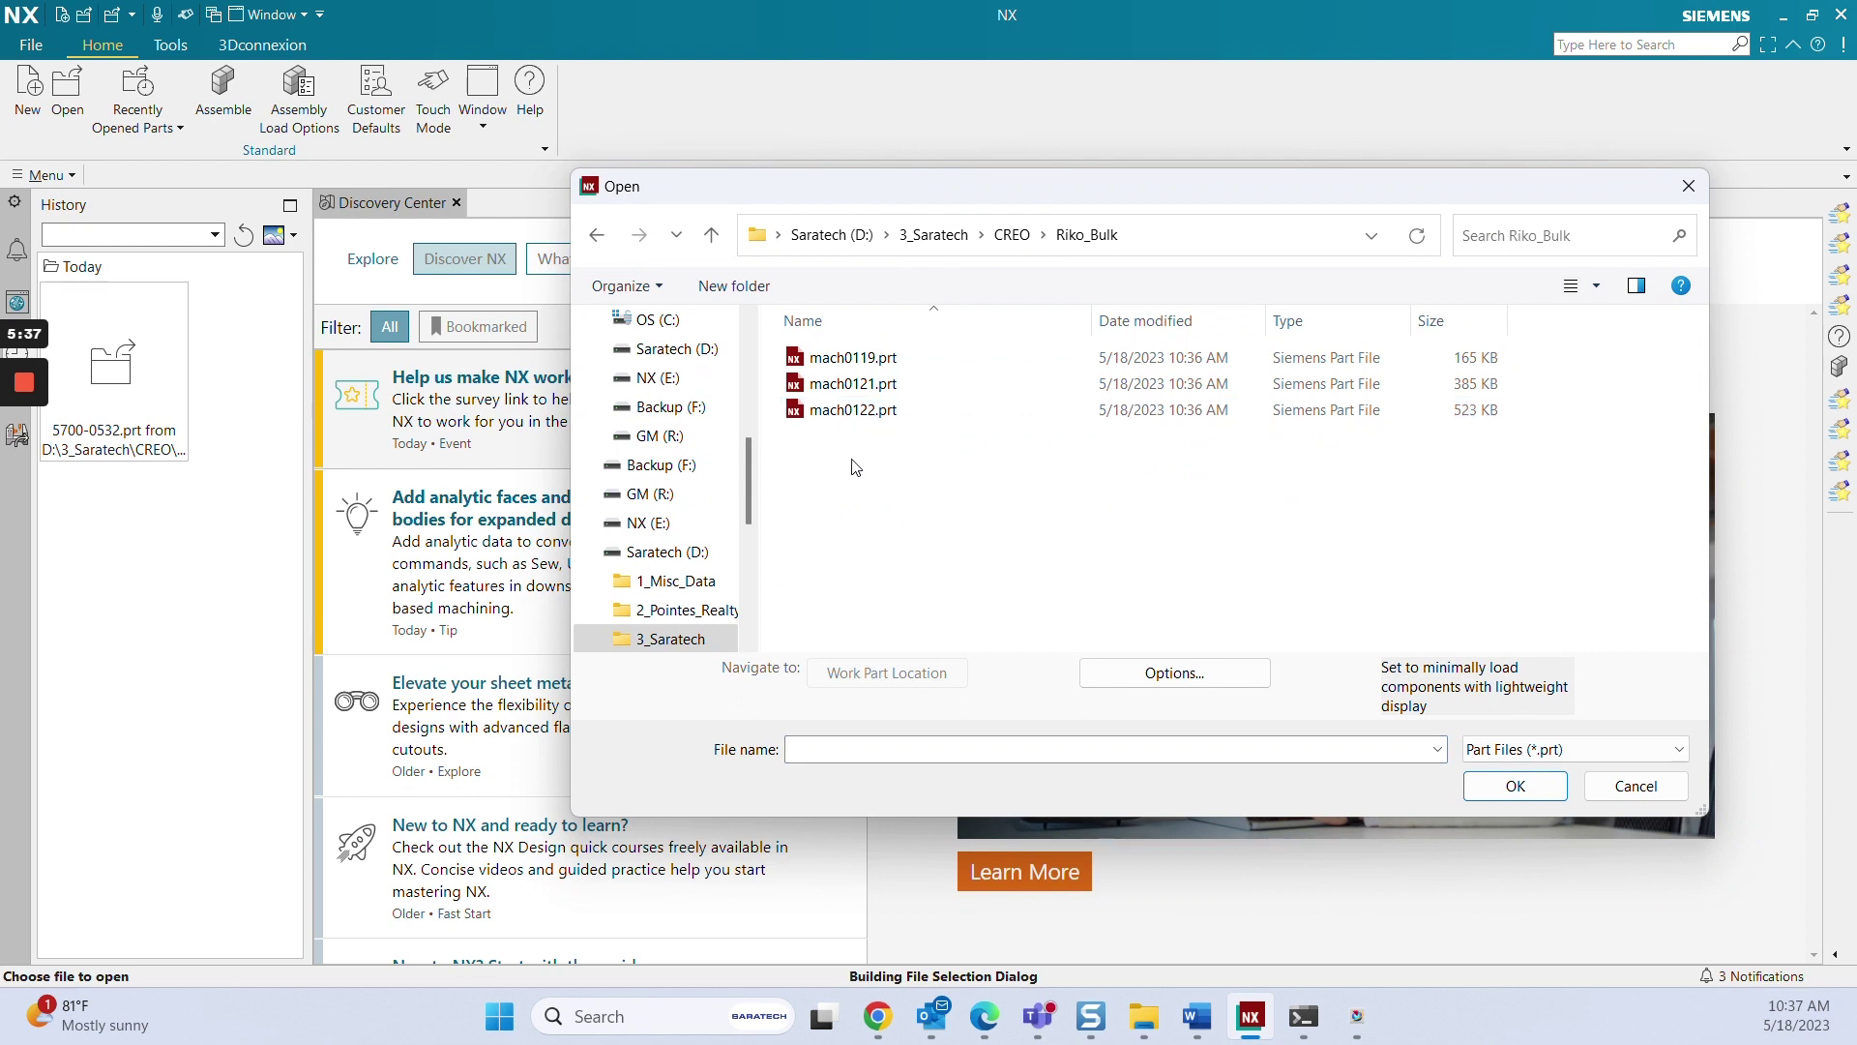
pyautogui.click(868, 359)
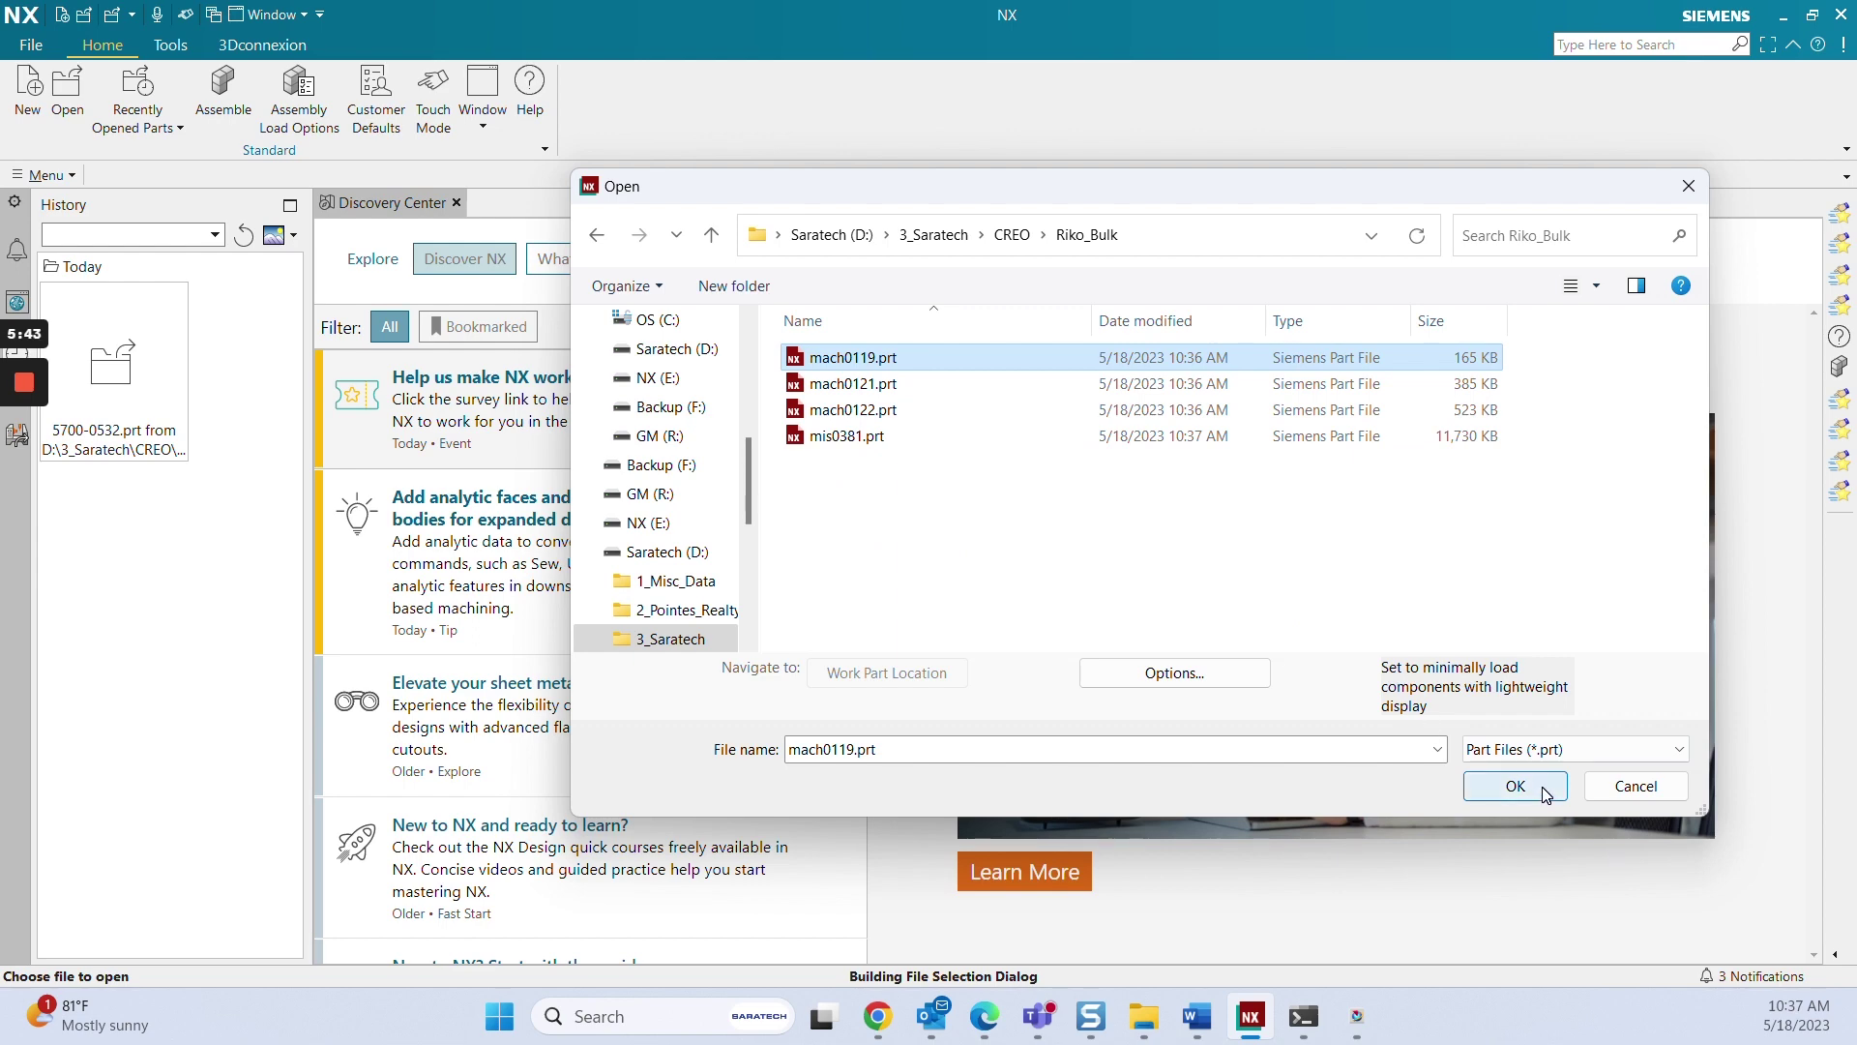
pyautogui.click(1515, 784)
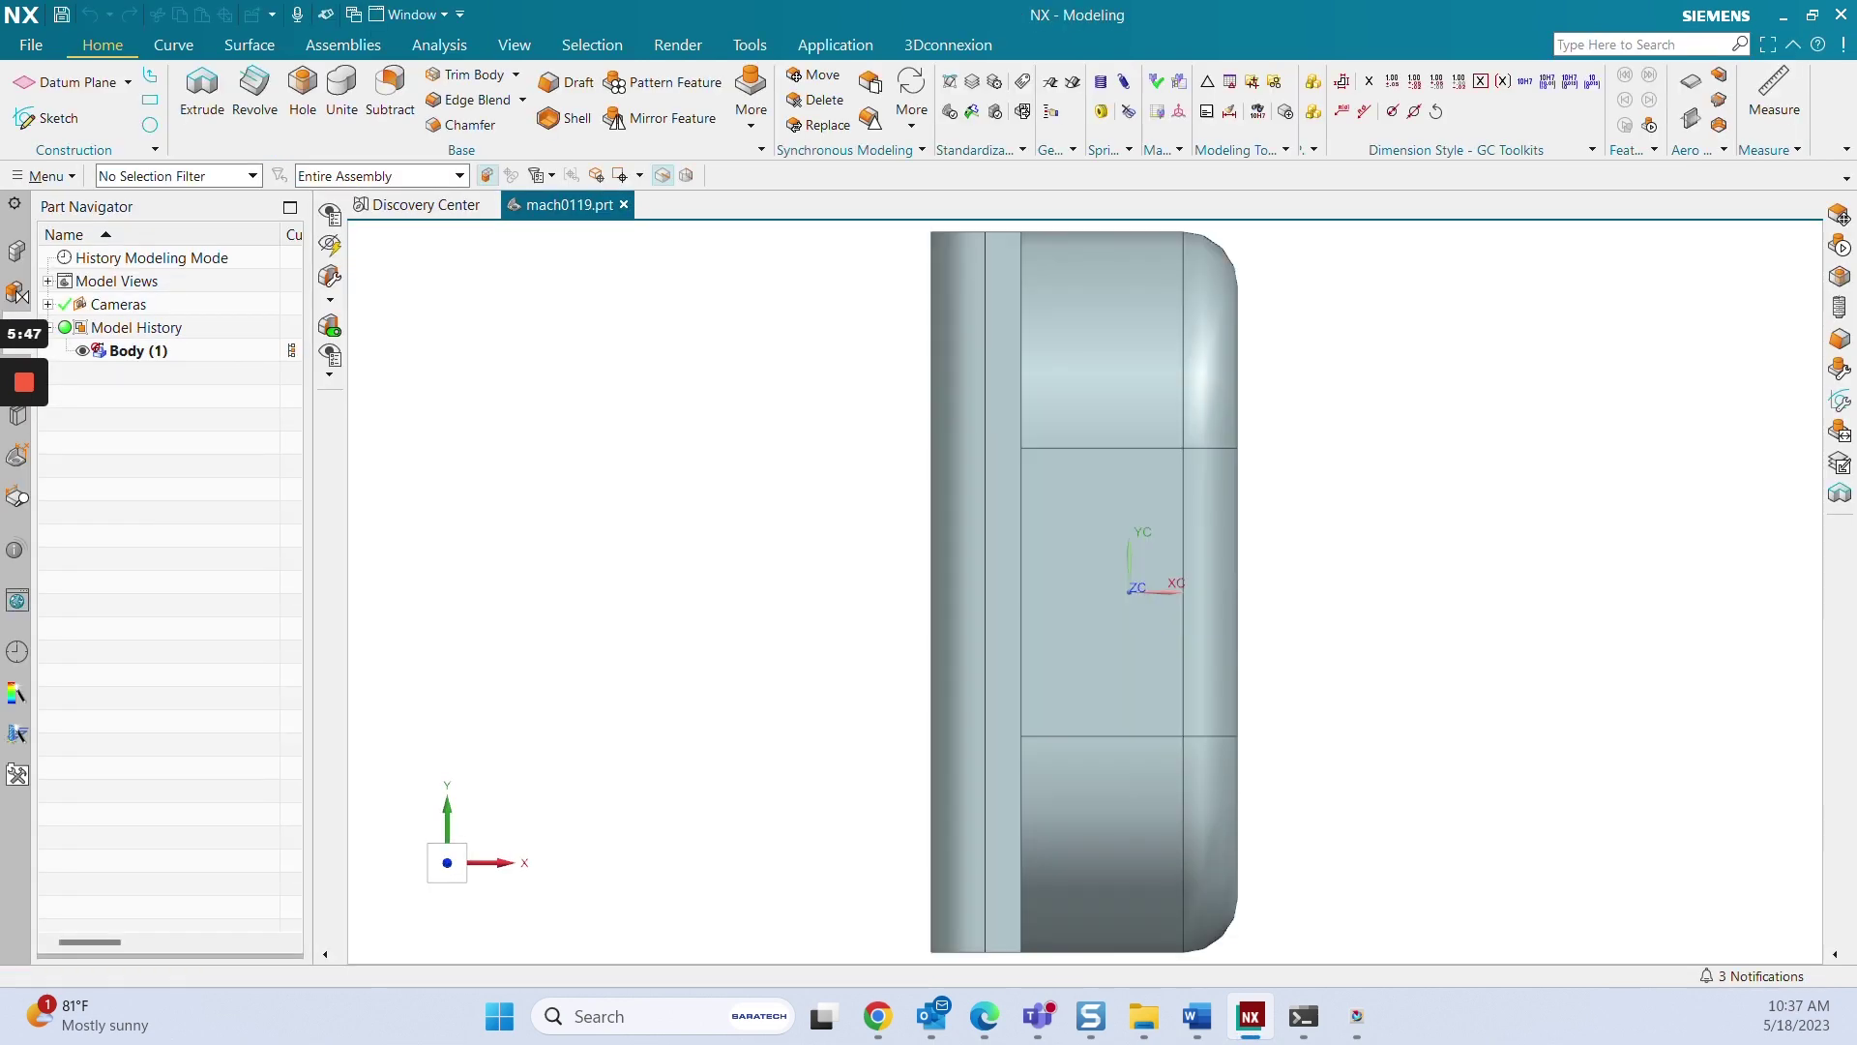
# - Orbit the beam to a near-horizontal view and pan it so its full length shows
pyautogui.moveTo(1016, 610); pyautogui.dragTo(1030, 586, button='middle')
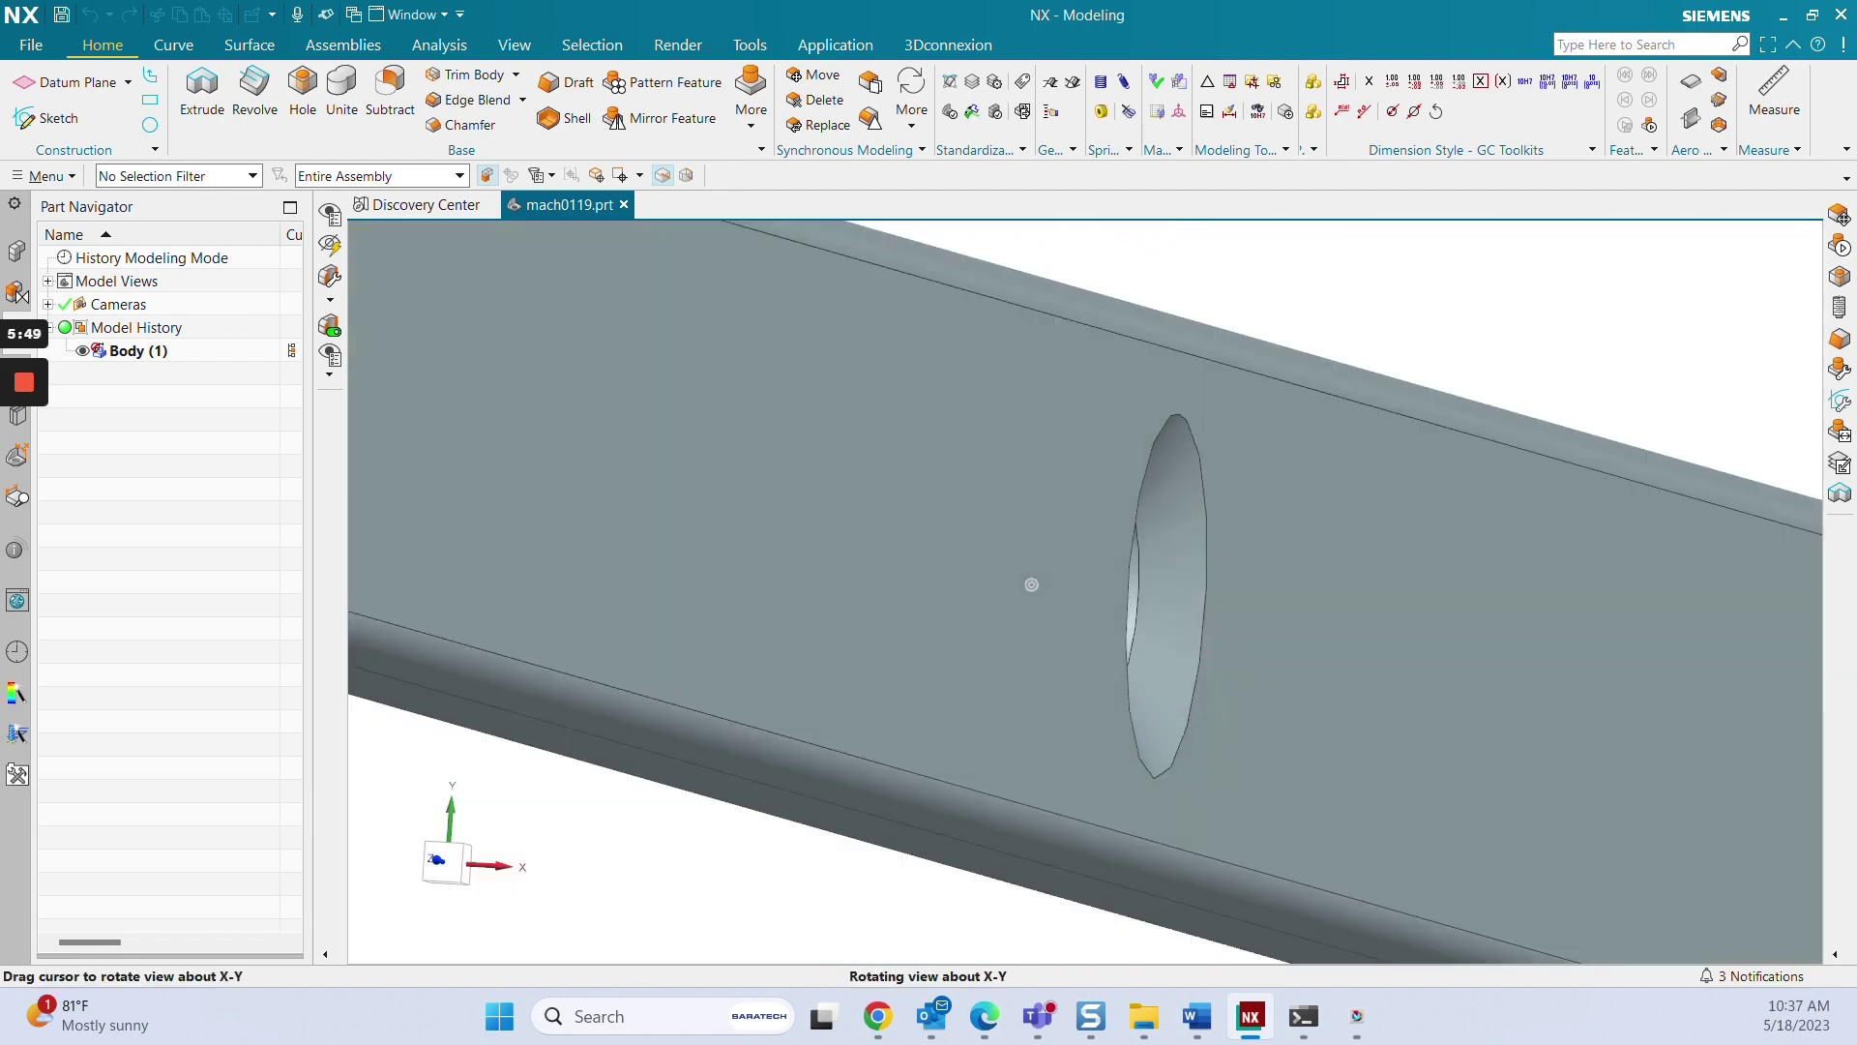
pyautogui.scroll(-3, 1031, 584)
pyautogui.scroll(-3, 1031, 586)
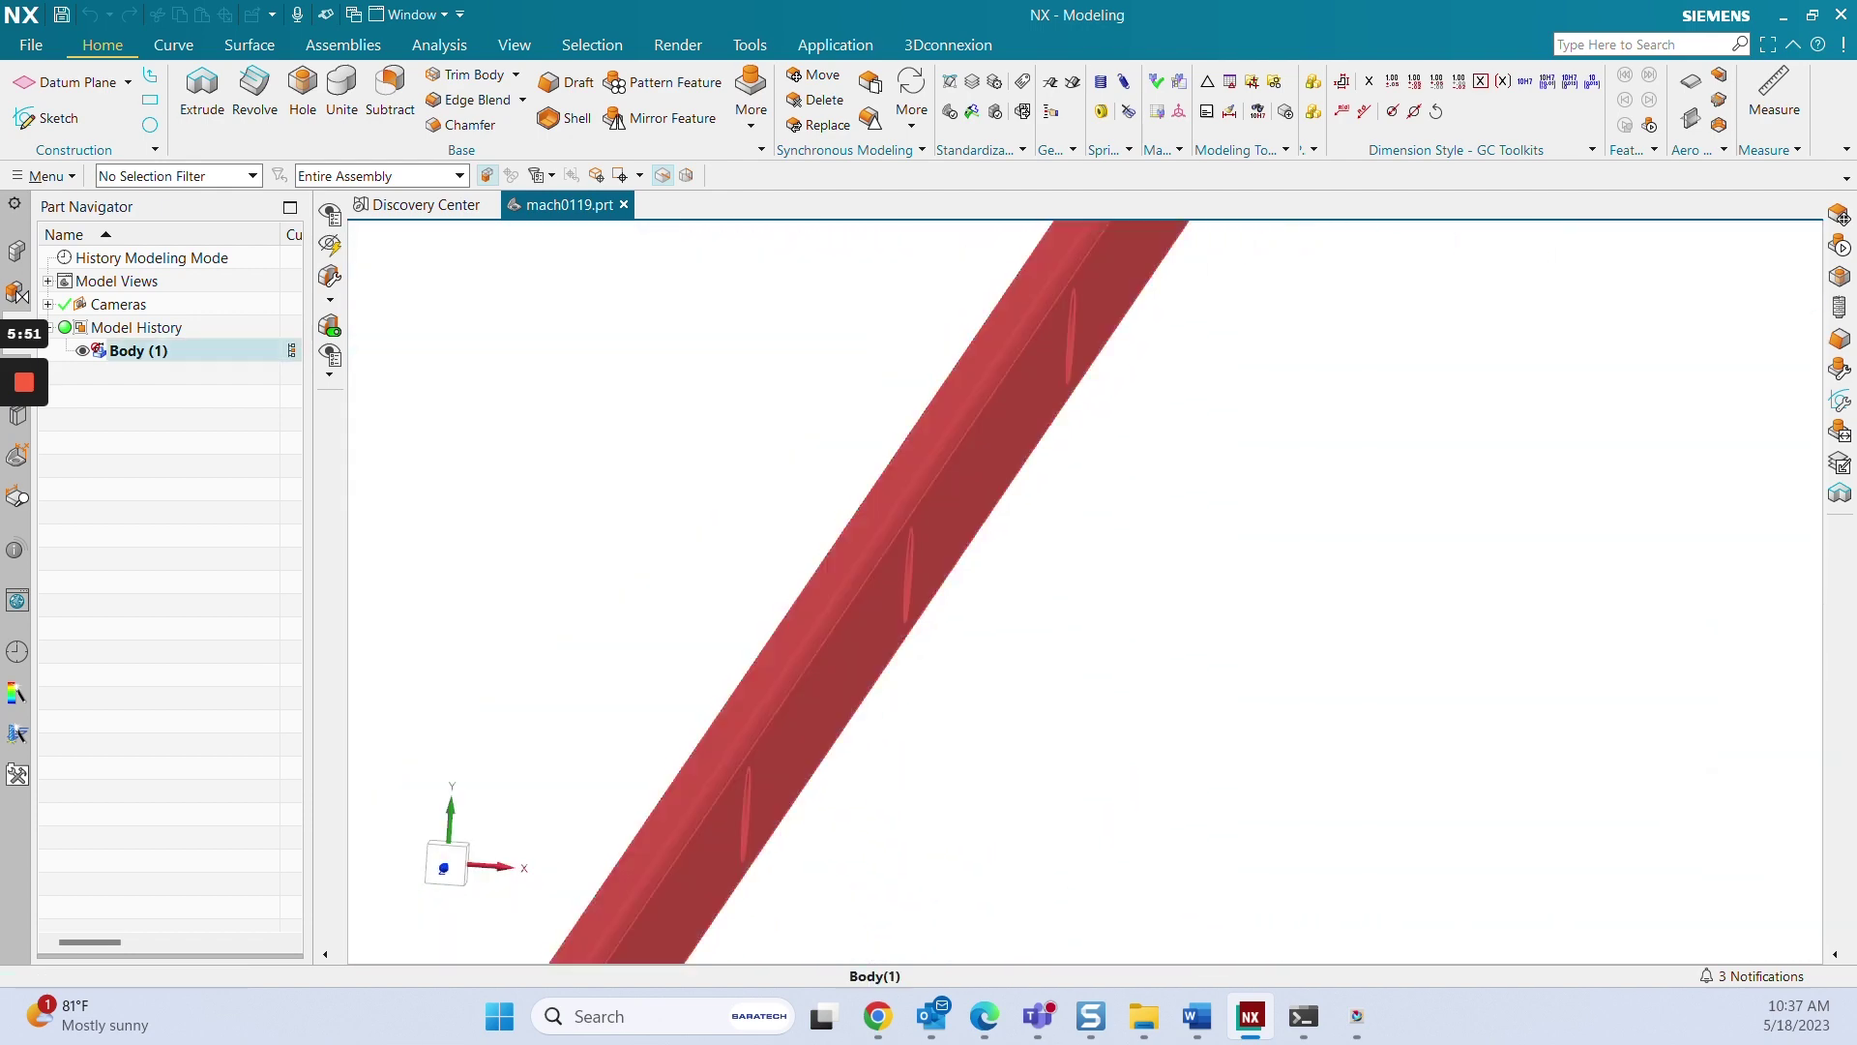
pyautogui.scroll(-2, 1030, 584)
pyautogui.scroll(-2, 1030, 585)
pyautogui.moveTo(849, 565); pyautogui.dragTo(849, 569, button='middle')
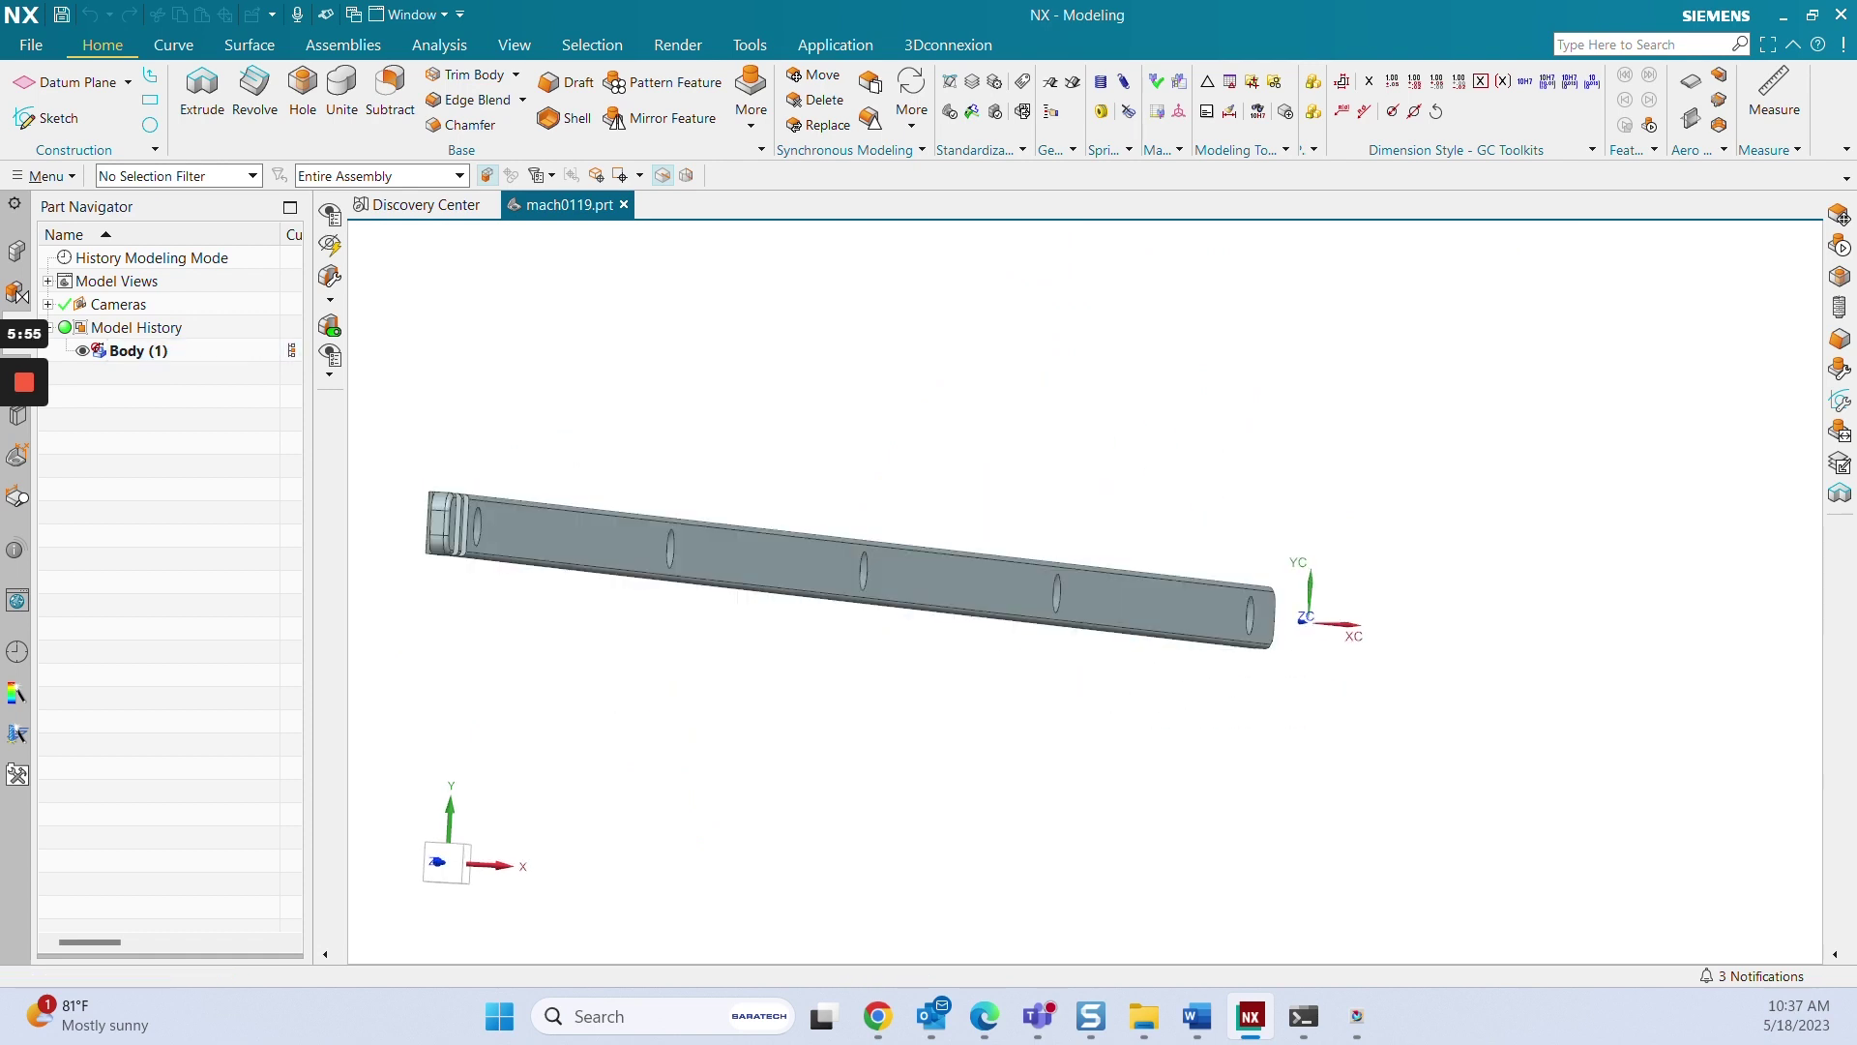
pyautogui.rightClick(810, 342)
pyautogui.click(867, 423)
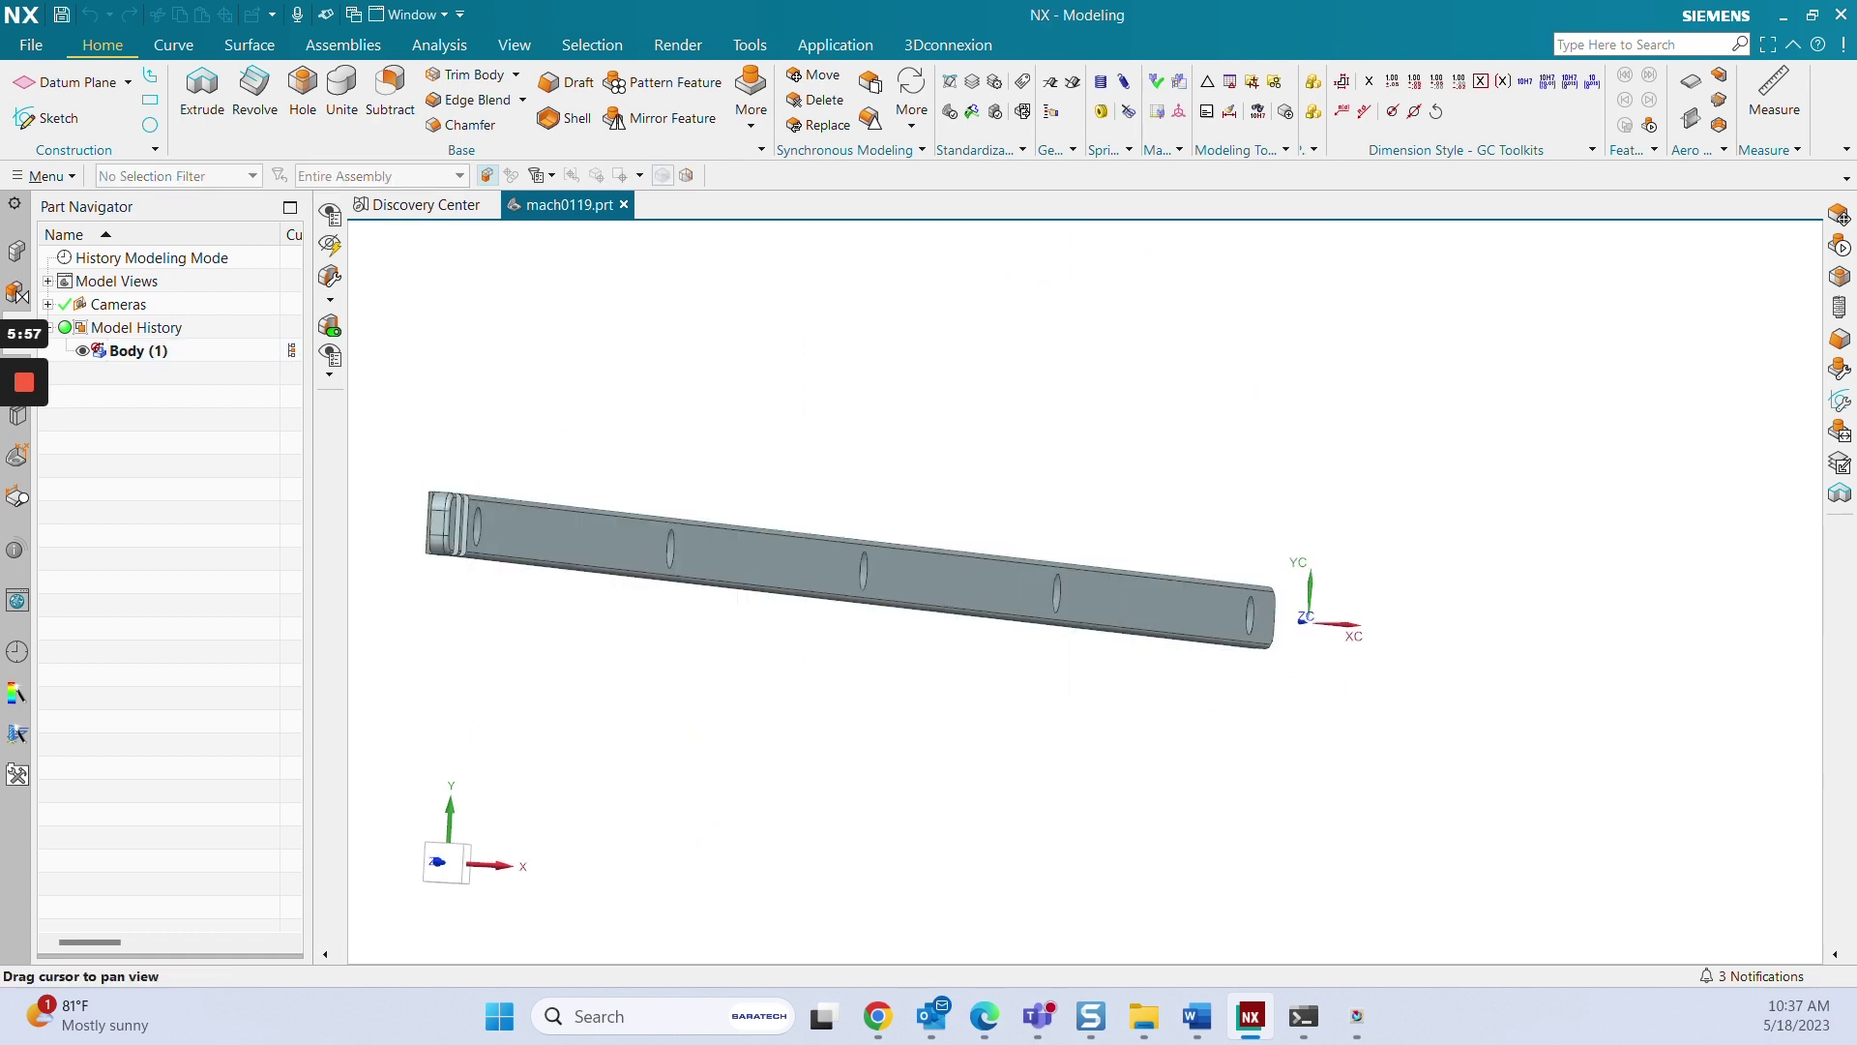
pyautogui.moveTo(866, 423)
pyautogui.mouseDown()
pyautogui.moveTo(1066, 483)
pyautogui.moveTo(1058, 463)
pyautogui.mouseUp()
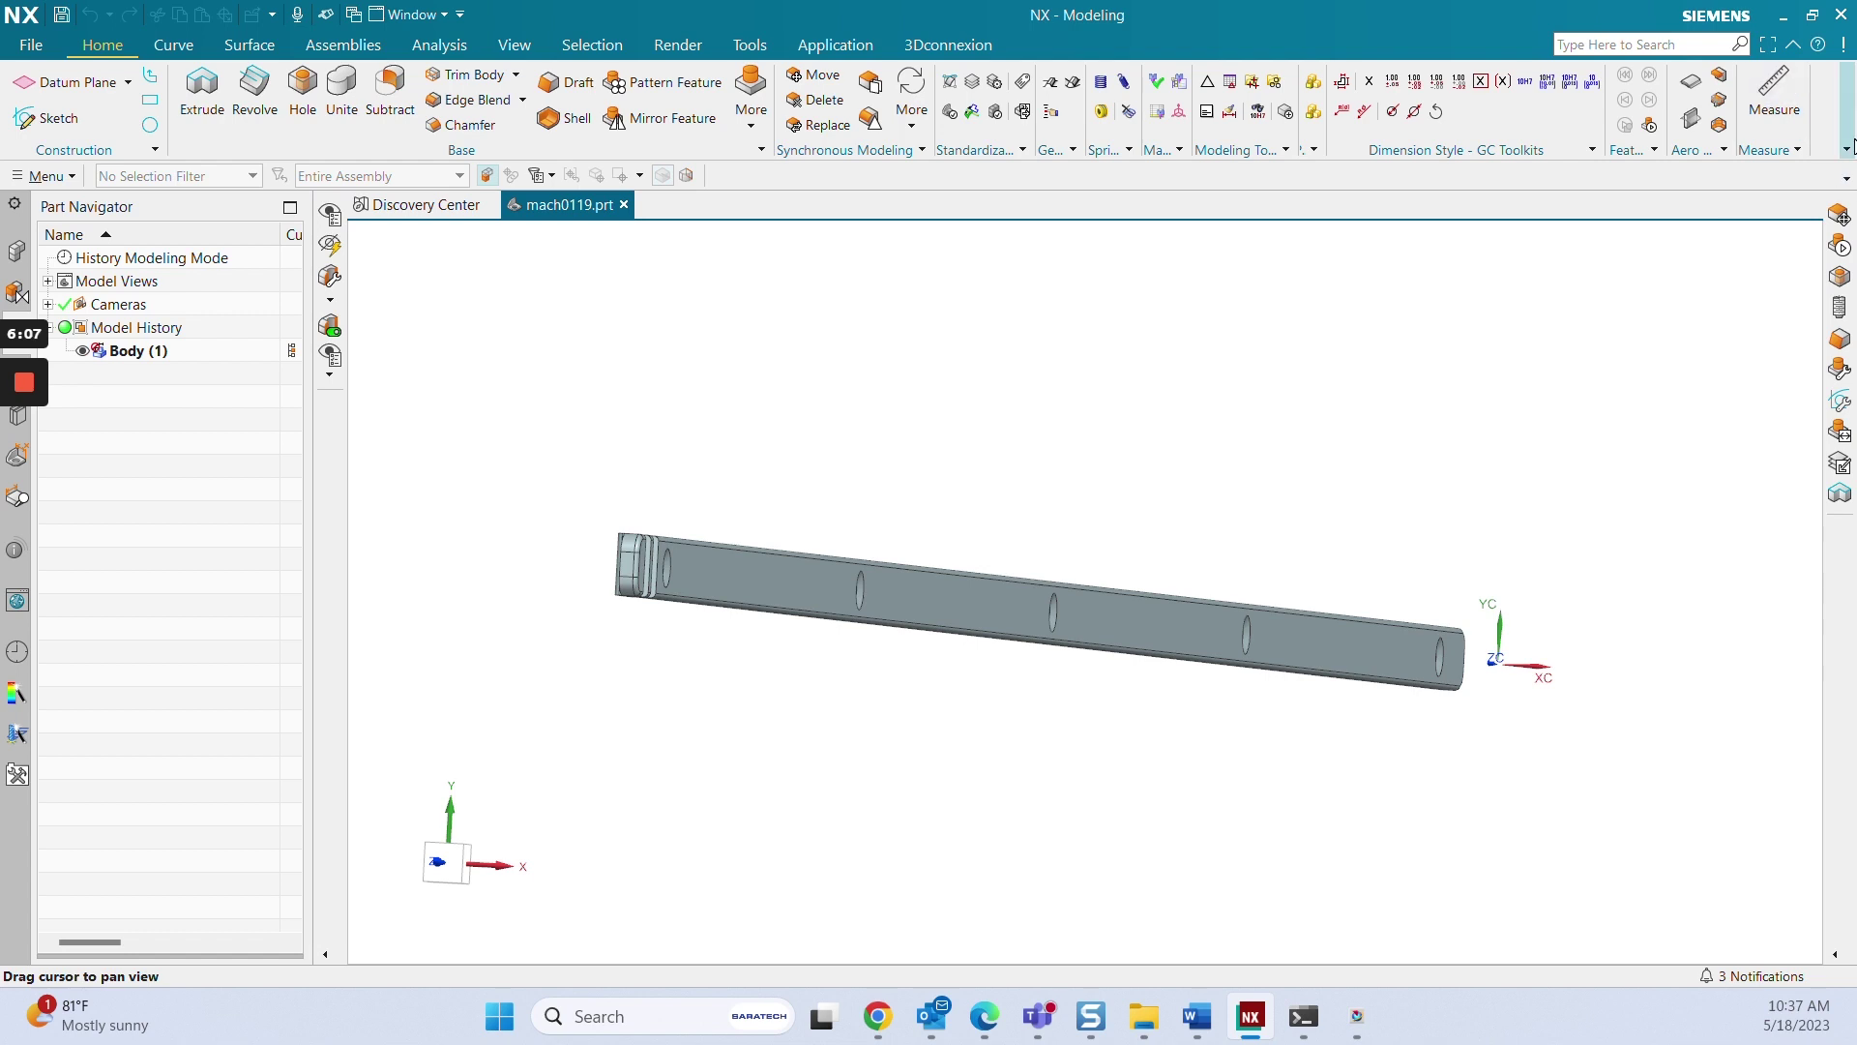
# - Hide the Standardization, Spring, Manufacture Prepare, Part File Security, Dimension Style and Gear Modeling groups
pyautogui.click(1845, 150)
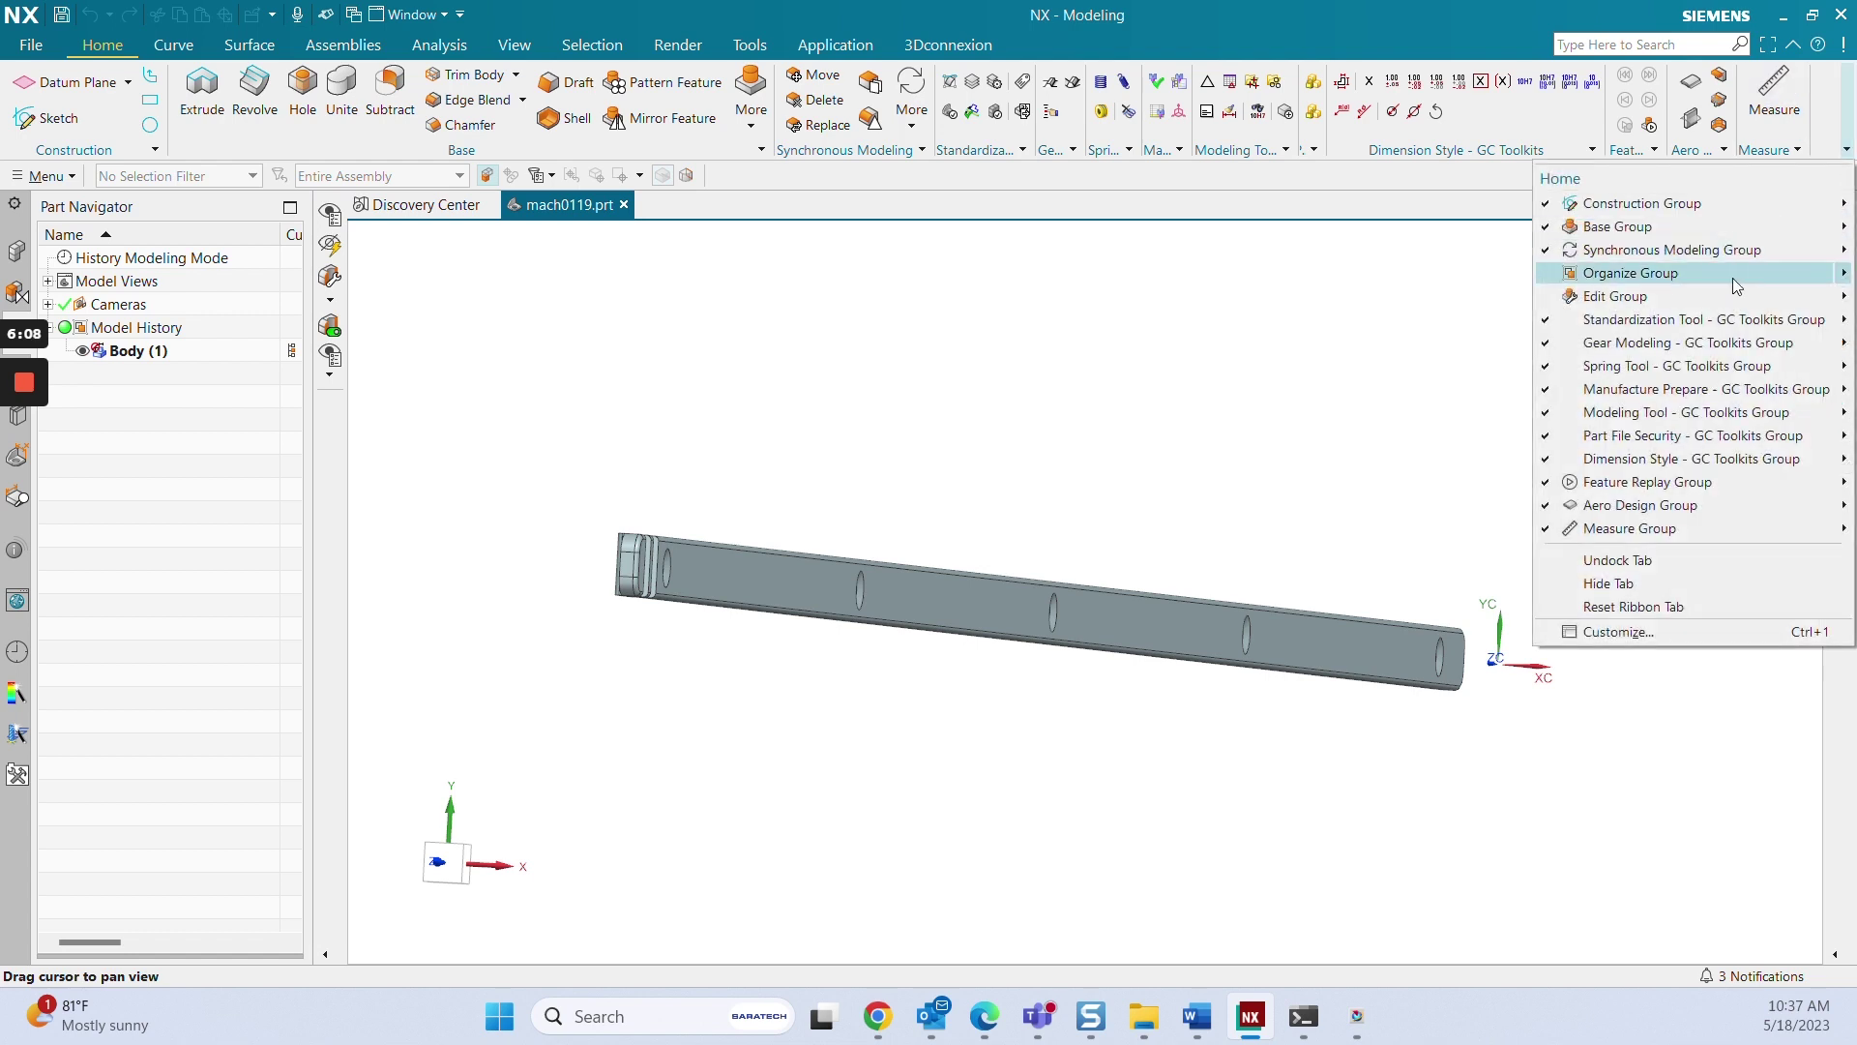
pyautogui.click(1673, 321)
pyautogui.click(1666, 367)
pyautogui.click(1668, 435)
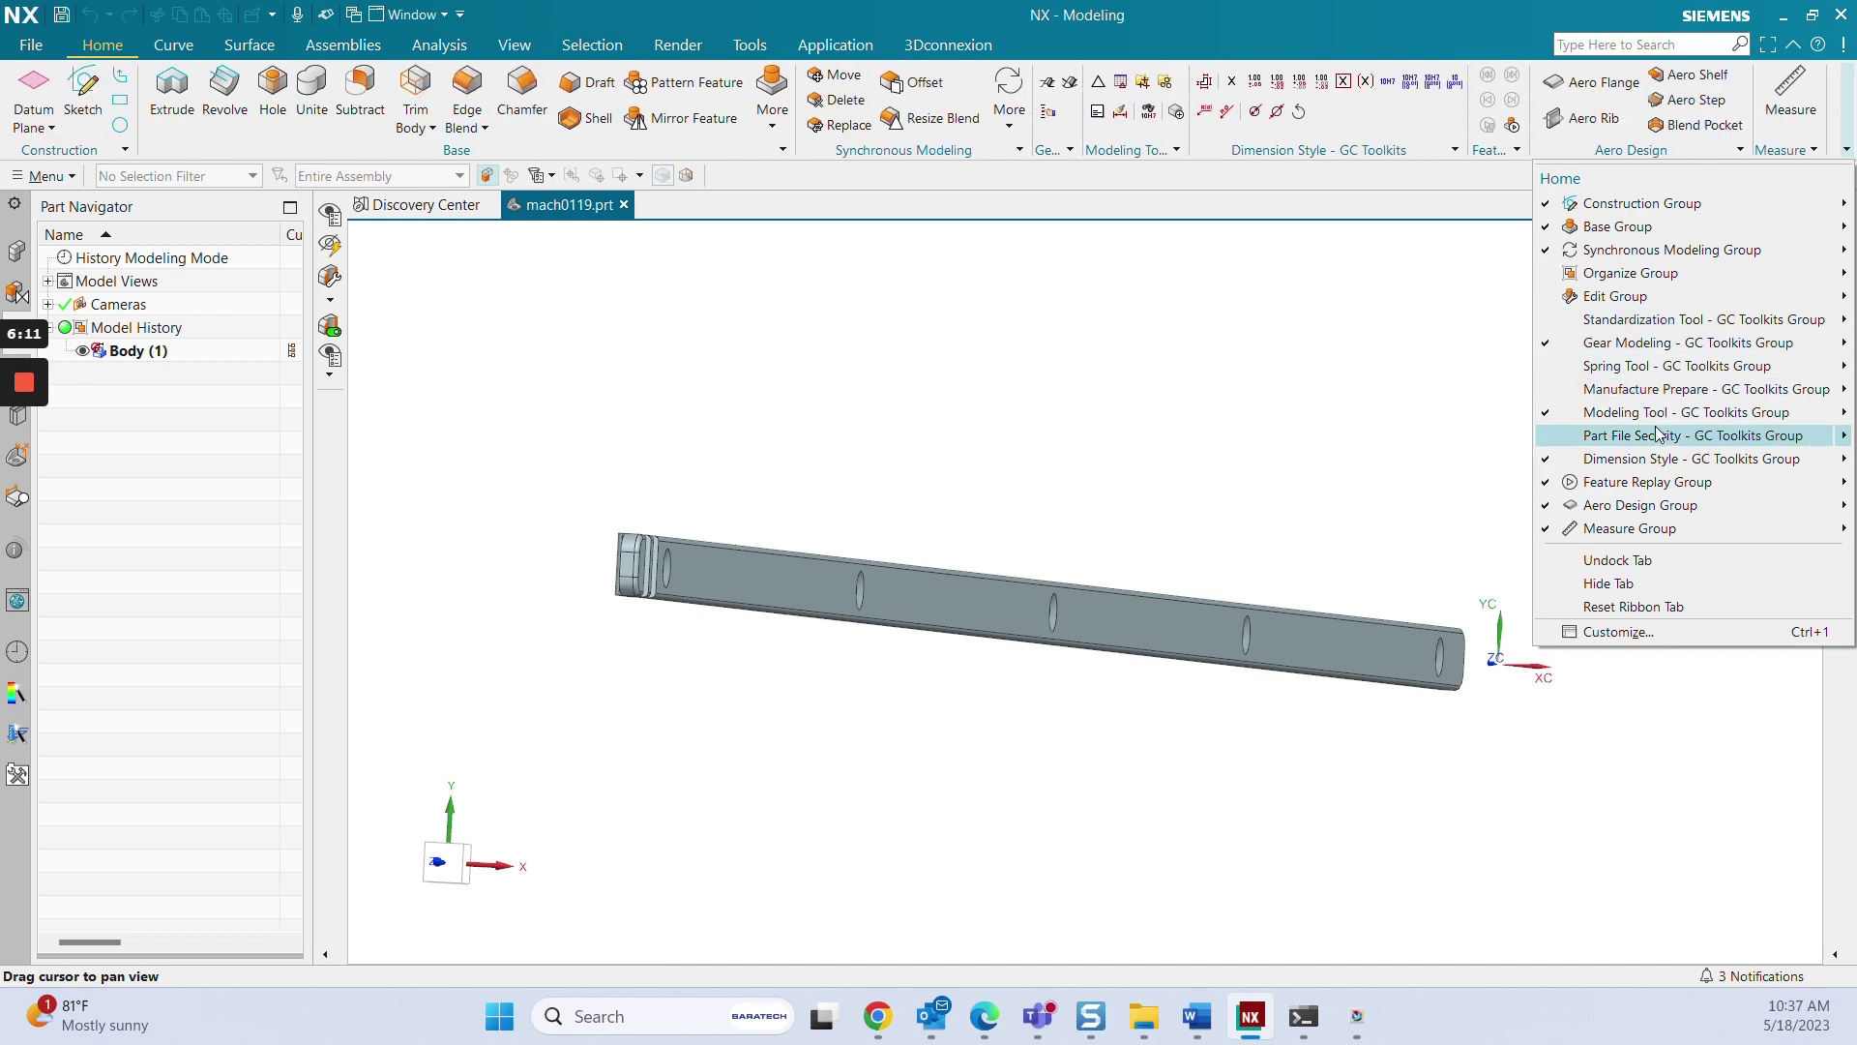
pyautogui.click(1668, 458)
pyautogui.click(1669, 343)
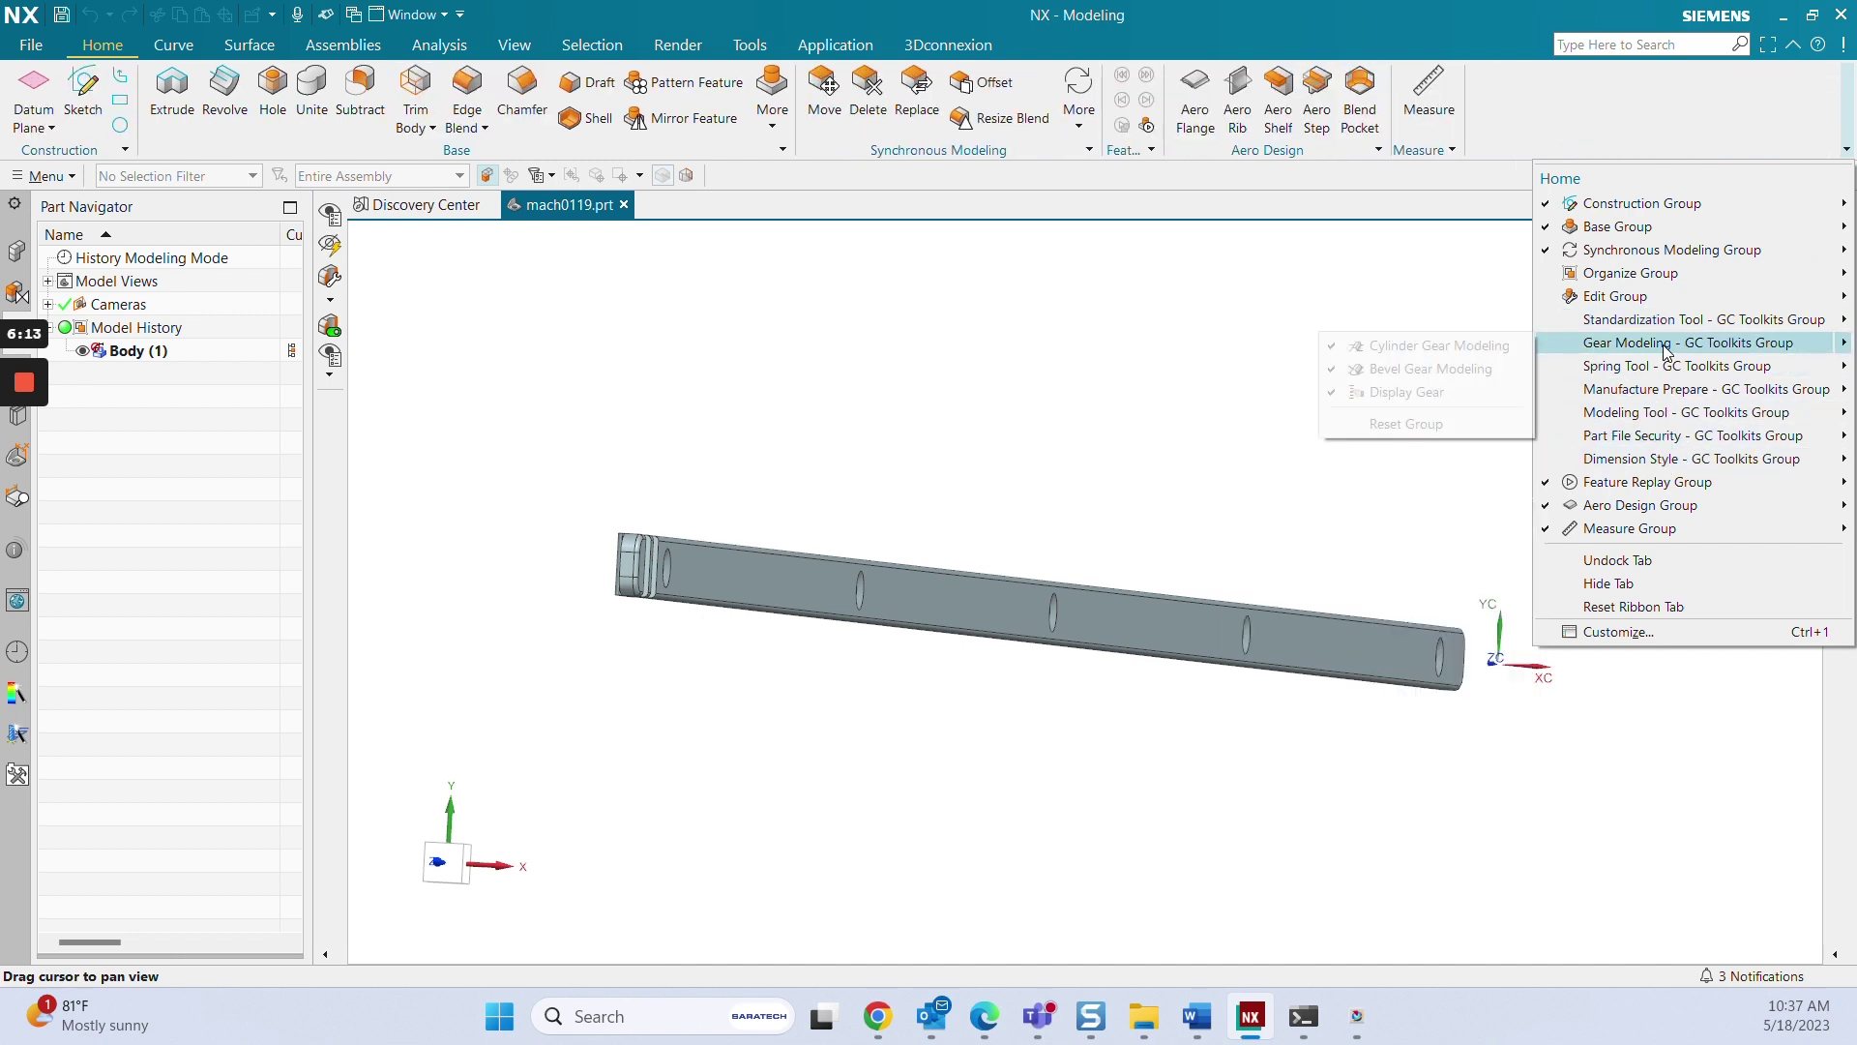
pyautogui.click(1589, 97)
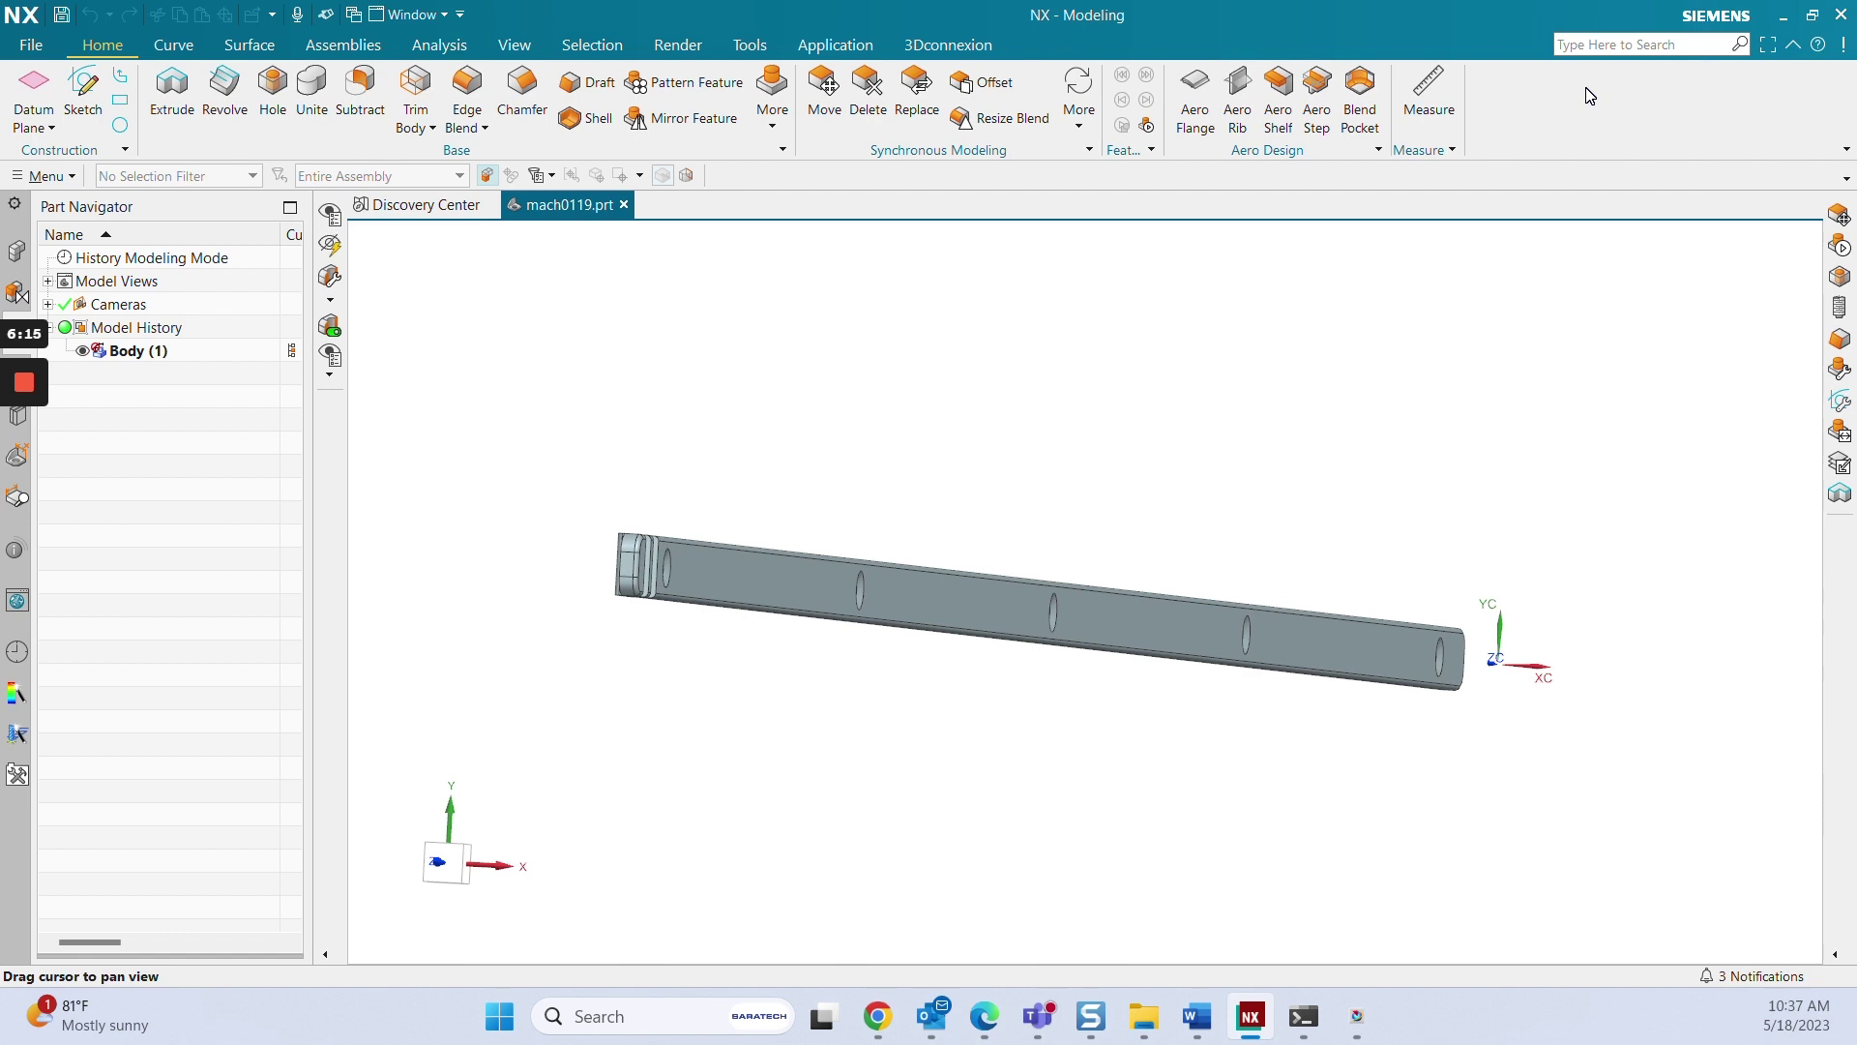